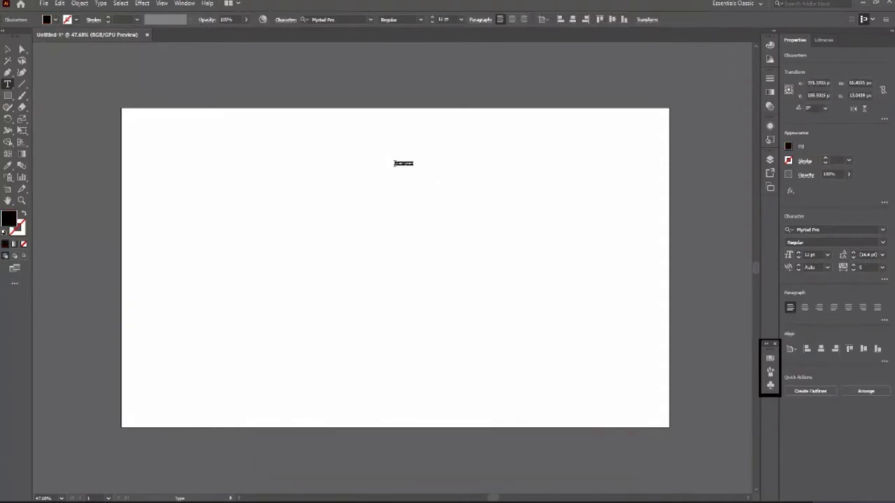
Delete the placeholder text on the new artboard to make room for the title.
{"action": "key", "text": "BackSpace"}
Scale the 'Color Guides' title up to large Myriad Pro type sitting just above the artboard.
{"action": "key", "text": "Escape"}
{"action": "mouse_move", "coordinate": [413, 167]}
{"action": "left_mouse_down"}
{"action": "mouse_move", "coordinate": [496, 218]}
{"action": "mouse_move", "coordinate": [408, 95]}
{"action": "left_mouse_up"}
{"action": "left_click", "coordinate": [559, 252]}
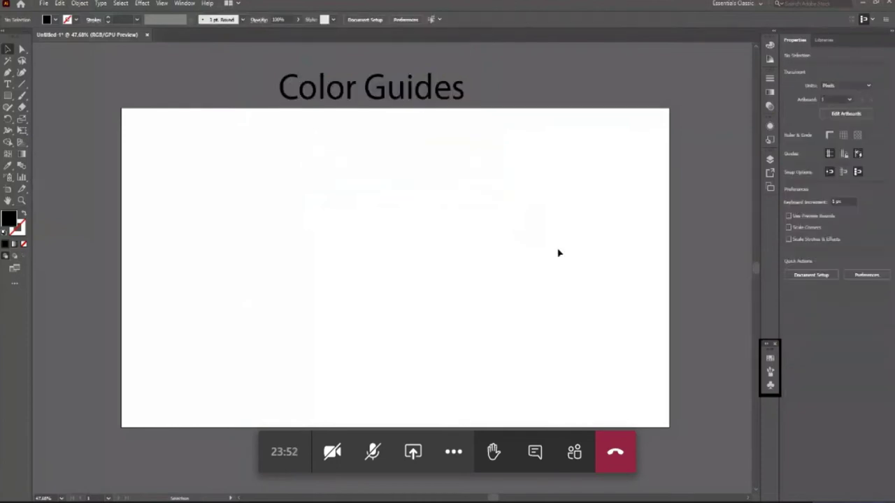
{"action": "scroll", "coordinate": [559, 252], "scroll_direction": "up", "scroll_amount": 1}
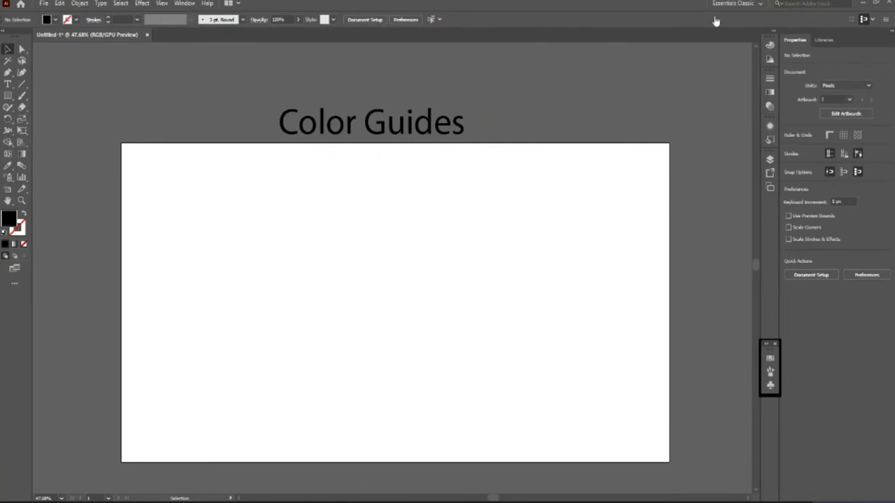
{"action": "left_click", "coordinate": [378, 124]}
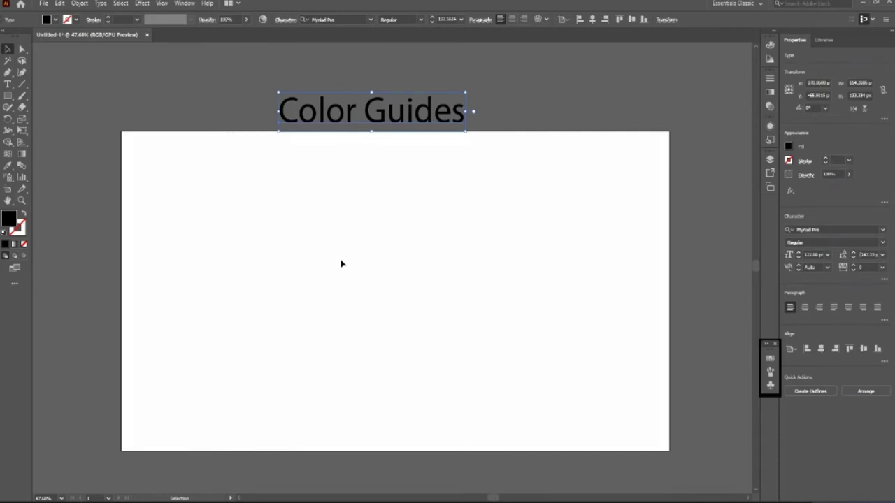
{"action": "left_click", "coordinate": [357, 211]}
Draw a black square, centre it, and enlarge it to about 456 × 456 px.
{"action": "left_click", "coordinate": [7, 97]}
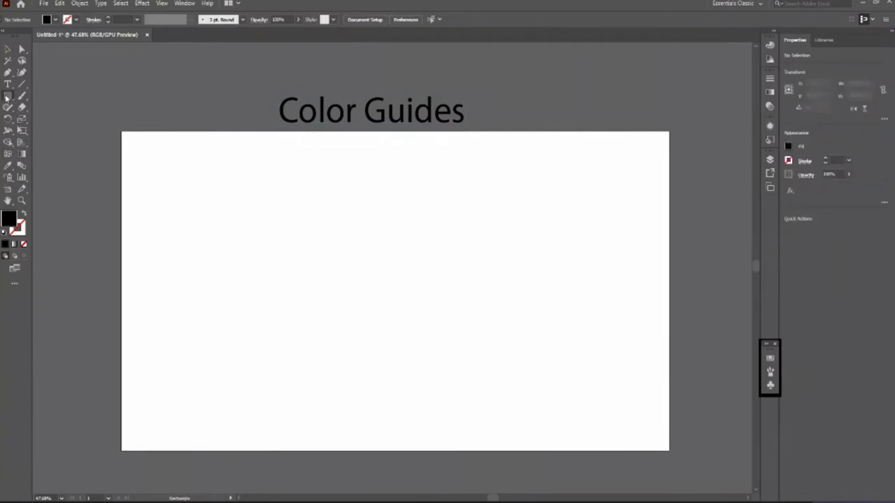
{"action": "left_click_drag", "start_coordinate": [228, 191], "coordinate": [280, 245]}
{"action": "left_click", "coordinate": [7, 49]}
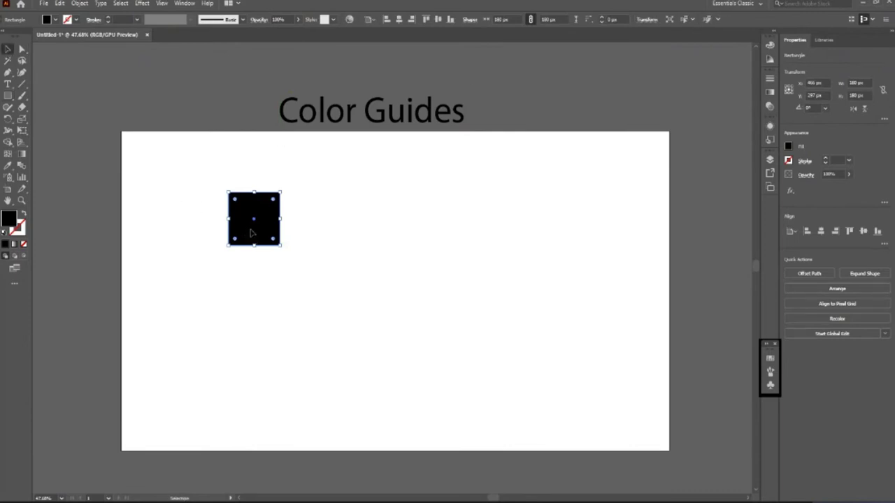
{"action": "mouse_move", "coordinate": [252, 232]}
{"action": "left_mouse_down"}
{"action": "mouse_move", "coordinate": [393, 229]}
{"action": "mouse_move", "coordinate": [393, 306]}
{"action": "mouse_move", "coordinate": [485, 359]}
{"action": "left_mouse_up"}
{"action": "left_click", "coordinate": [529, 330]}
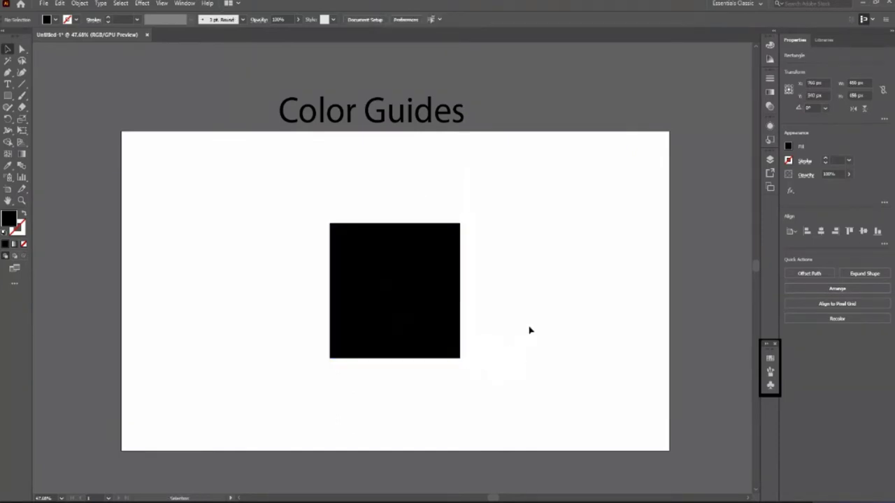
{"action": "left_click", "coordinate": [431, 331]}
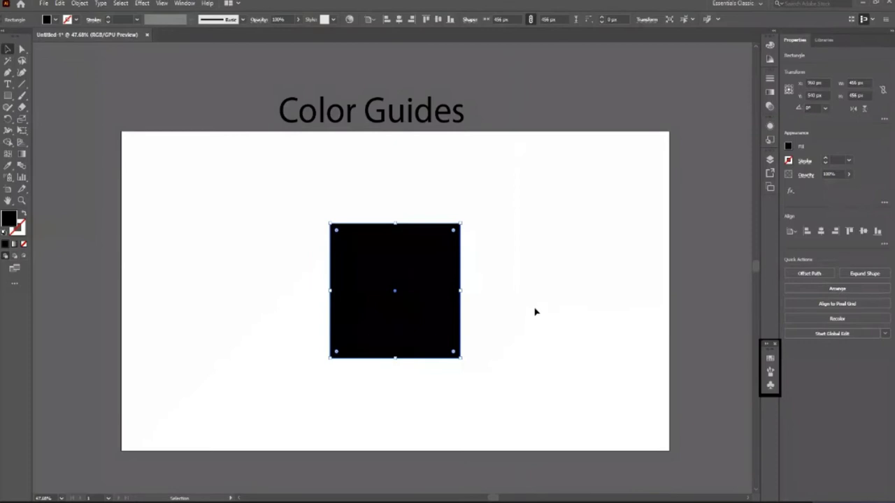
{"action": "scroll", "coordinate": [536, 310], "scroll_direction": "down", "scroll_amount": 1}
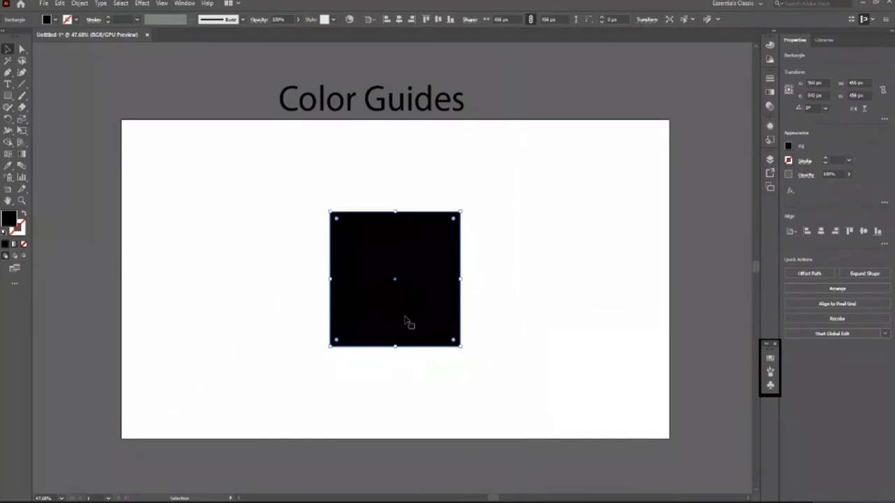
Bring up the Color Guide panel after briefly opening the Color panel.
{"action": "left_click", "coordinate": [770, 47]}
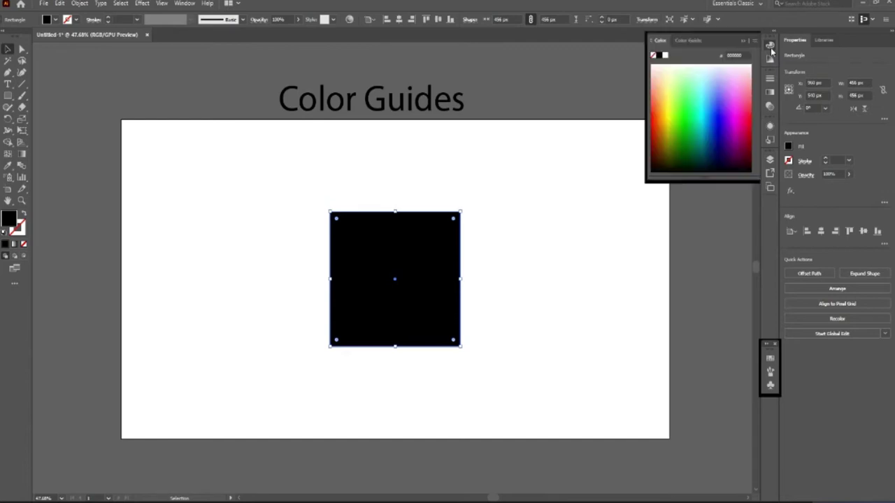
{"action": "left_click", "coordinate": [771, 47]}
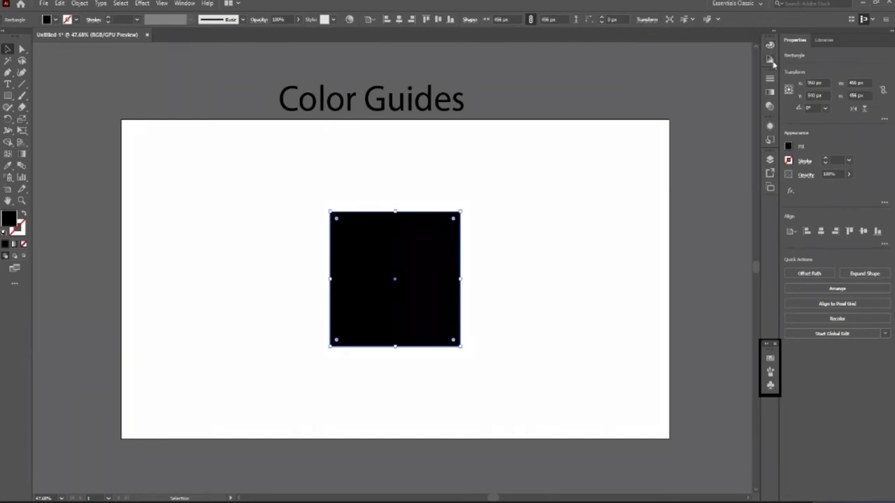
{"action": "left_click", "coordinate": [769, 60]}
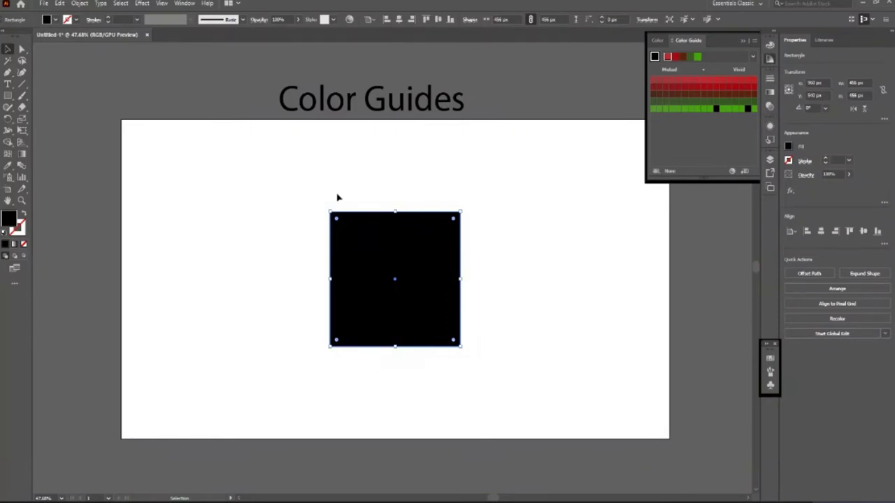
Cycle the square's fill through red, green, cyan, blue and magenta swatches.
{"action": "left_click", "coordinate": [55, 19]}
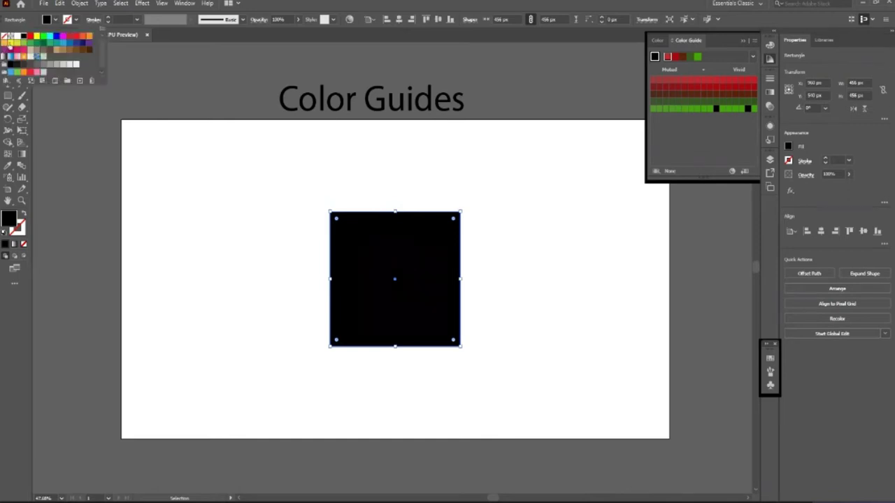
{"action": "left_click", "coordinate": [31, 37]}
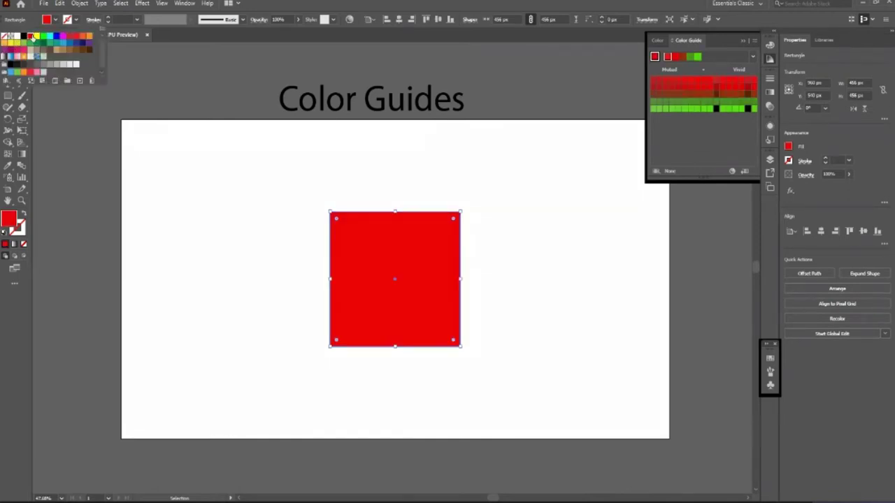
{"action": "left_click", "coordinate": [44, 35]}
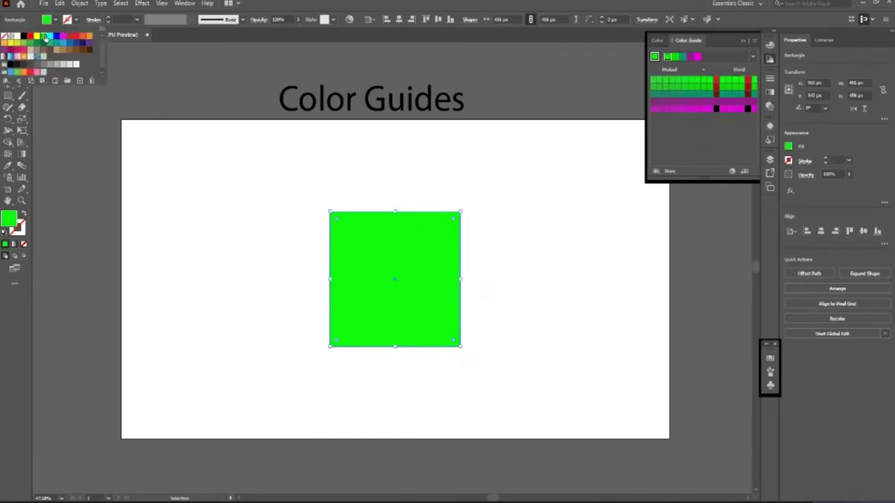
{"action": "left_click", "coordinate": [49, 37]}
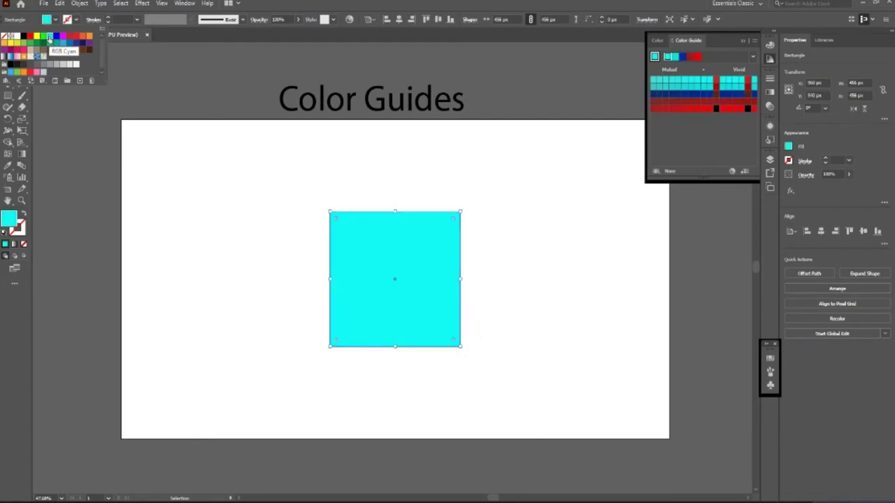
{"action": "left_click", "coordinate": [56, 36]}
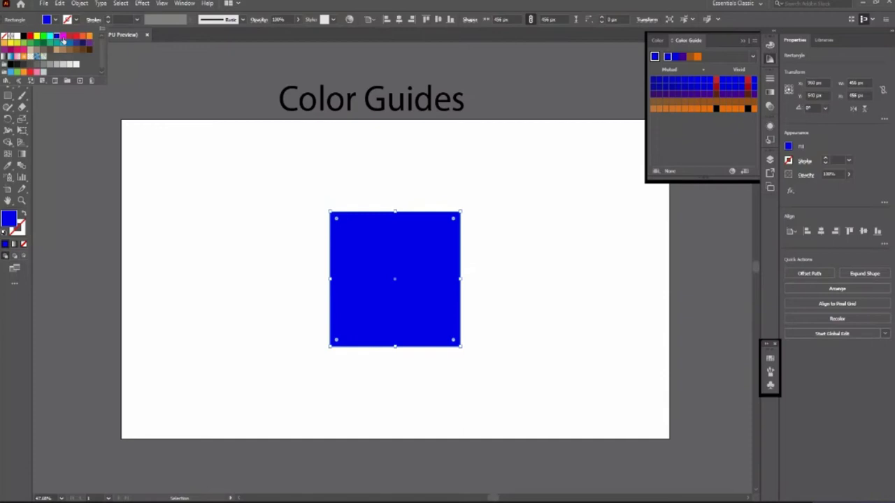
{"action": "left_click", "coordinate": [62, 37]}
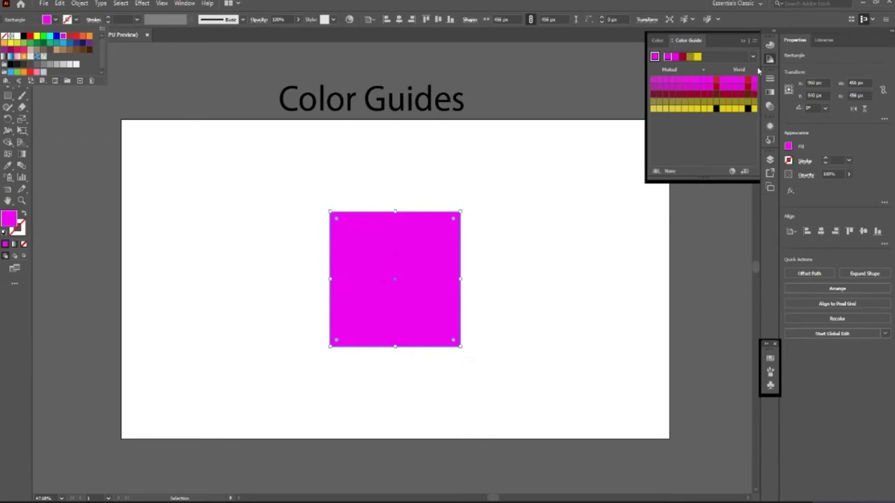
Change the number of shade steps in Color Guide Options.
{"action": "left_click", "coordinate": [755, 42]}
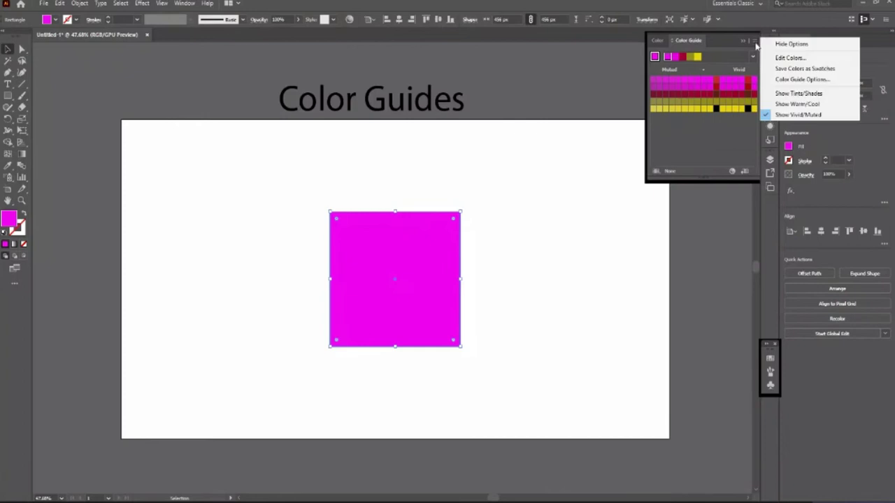
{"action": "left_click", "coordinate": [780, 81]}
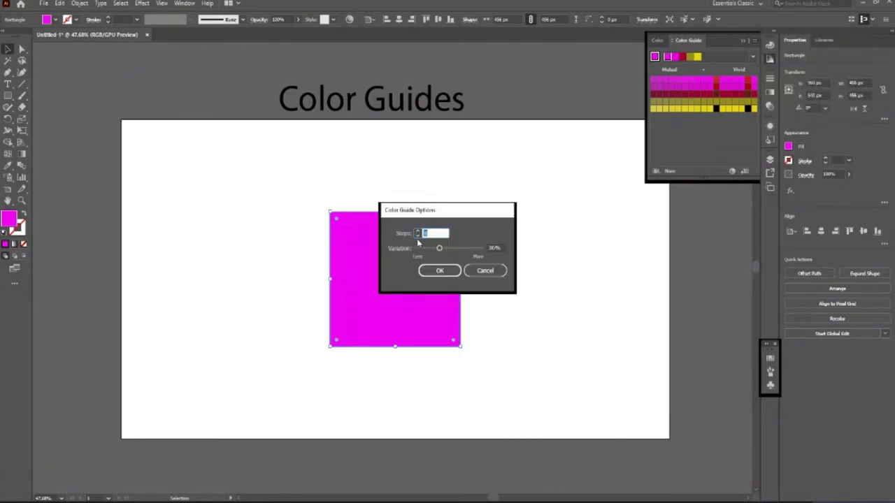
{"action": "left_click", "coordinate": [418, 234]}
{"action": "left_click", "coordinate": [418, 236]}
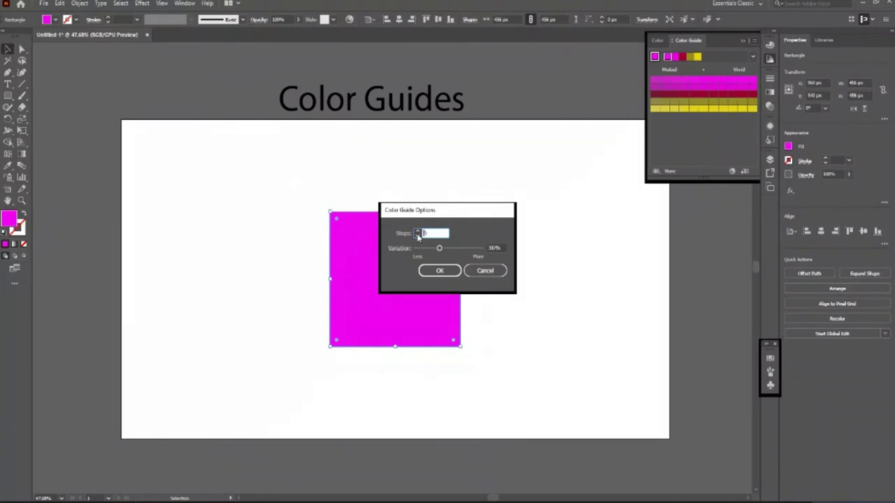
{"action": "left_click", "coordinate": [418, 236]}
{"action": "left_click", "coordinate": [439, 271]}
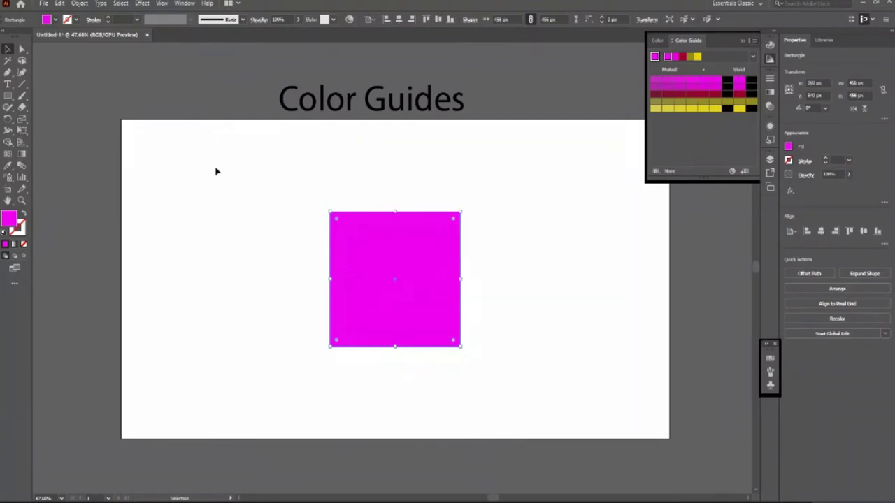
Try orange, deep magenta, green and dark green fills, then a lighter green from the guide.
{"action": "left_click", "coordinate": [56, 20]}
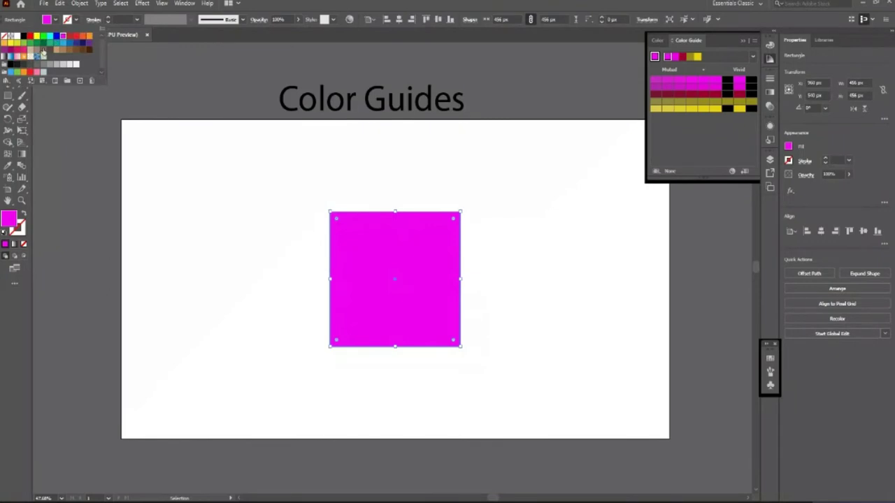
{"action": "left_click", "coordinate": [4, 43]}
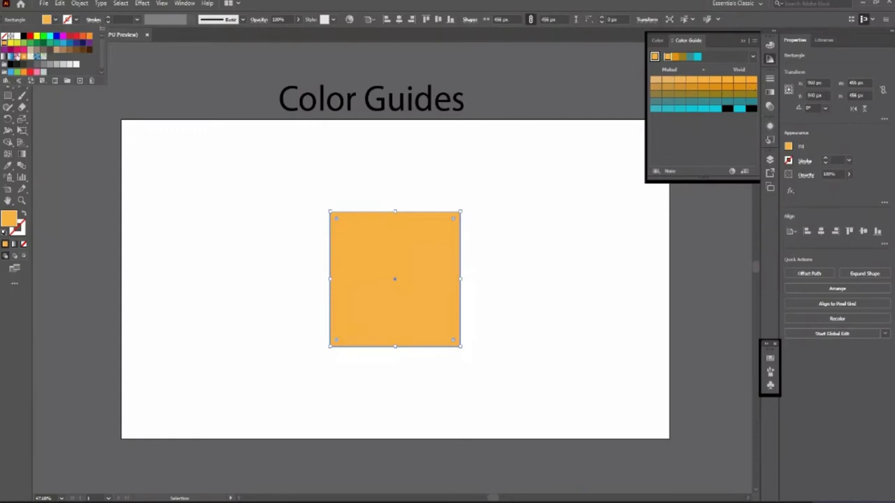
{"action": "left_click", "coordinate": [15, 52]}
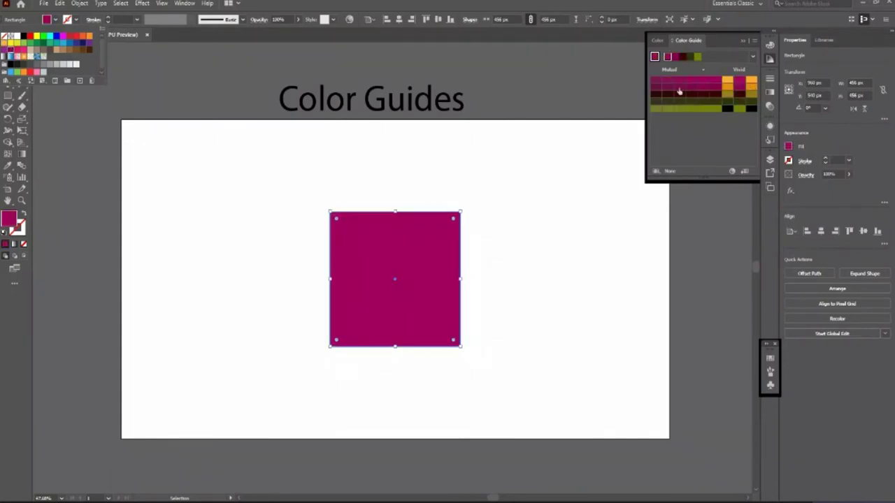
{"action": "left_click", "coordinate": [49, 43]}
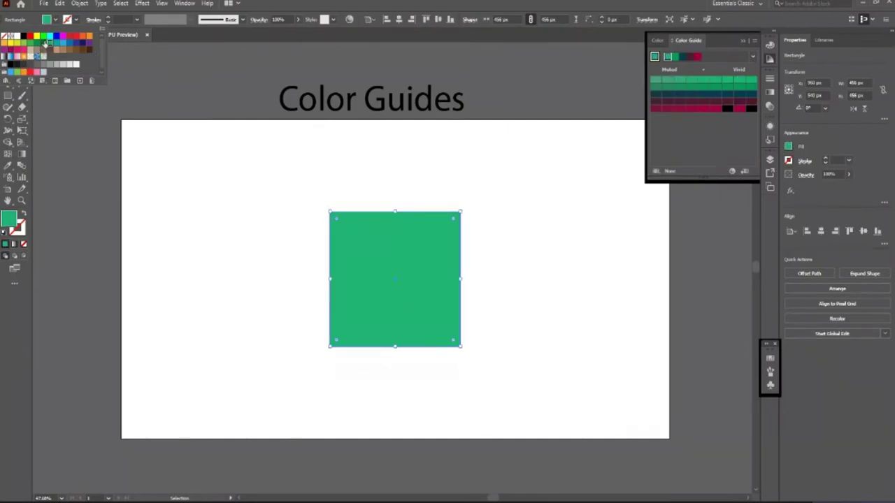
{"action": "left_click", "coordinate": [44, 43]}
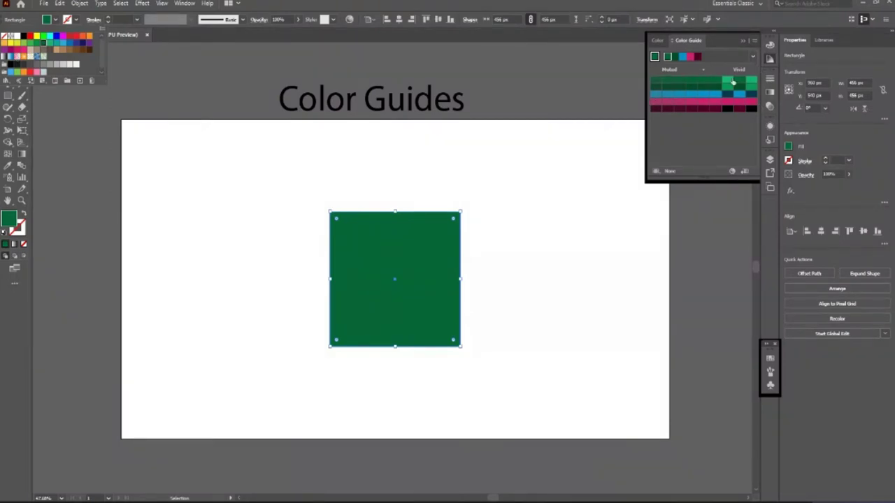
{"action": "left_click", "coordinate": [727, 81]}
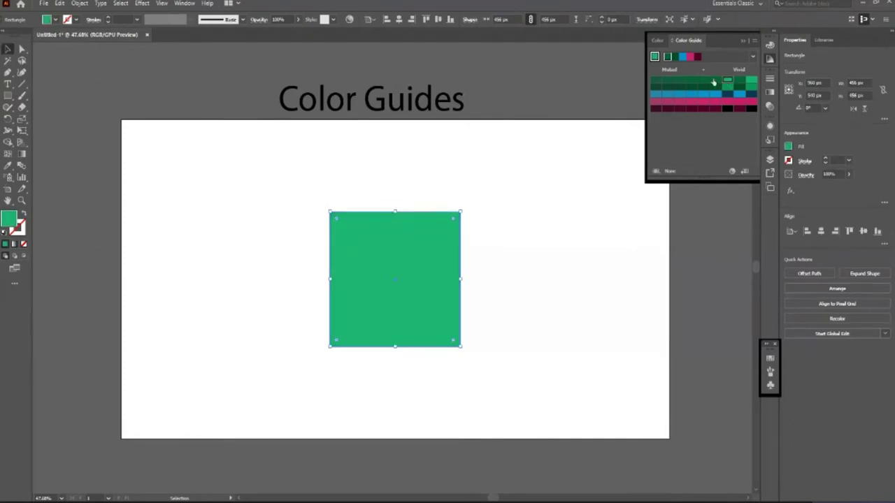
Try several Color Guide greens on the square, settling on a dark green.
{"action": "left_click", "coordinate": [714, 79]}
{"action": "left_click", "coordinate": [751, 85]}
{"action": "left_click", "coordinate": [716, 81]}
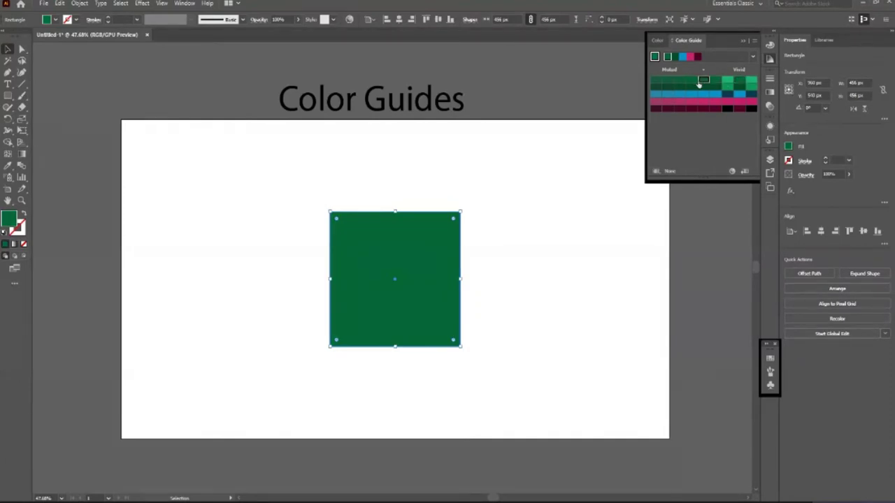
{"action": "left_click", "coordinate": [679, 87]}
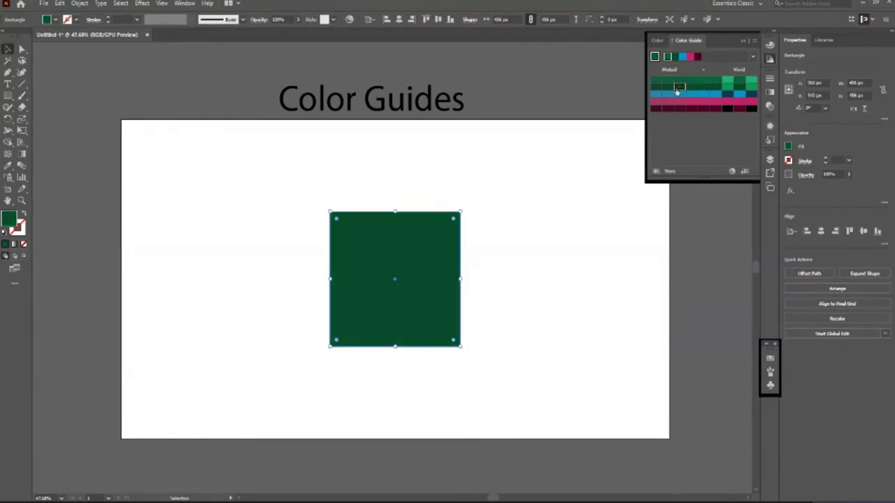
{"action": "left_click", "coordinate": [668, 87]}
{"action": "left_click", "coordinate": [727, 85]}
{"action": "left_click", "coordinate": [750, 85]}
{"action": "left_click", "coordinate": [738, 88]}
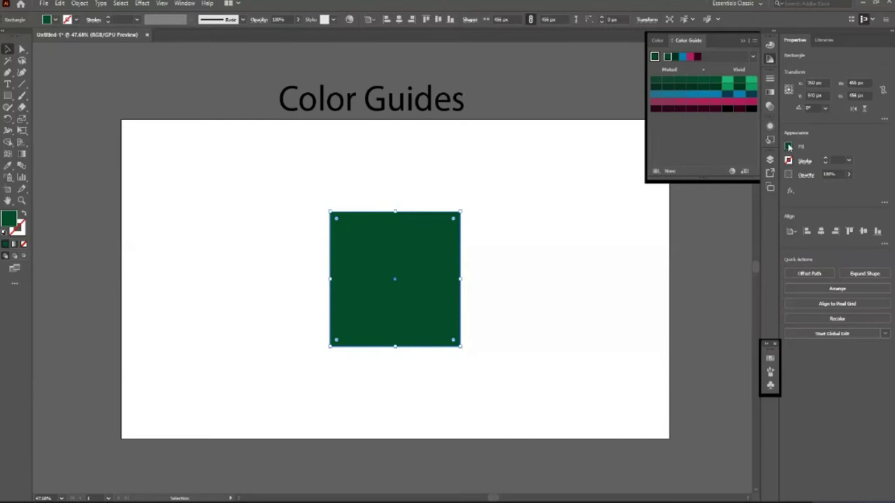
Dismiss the Fill swatches without changing colour and close the Color Guide panel.
{"action": "left_click", "coordinate": [789, 147]}
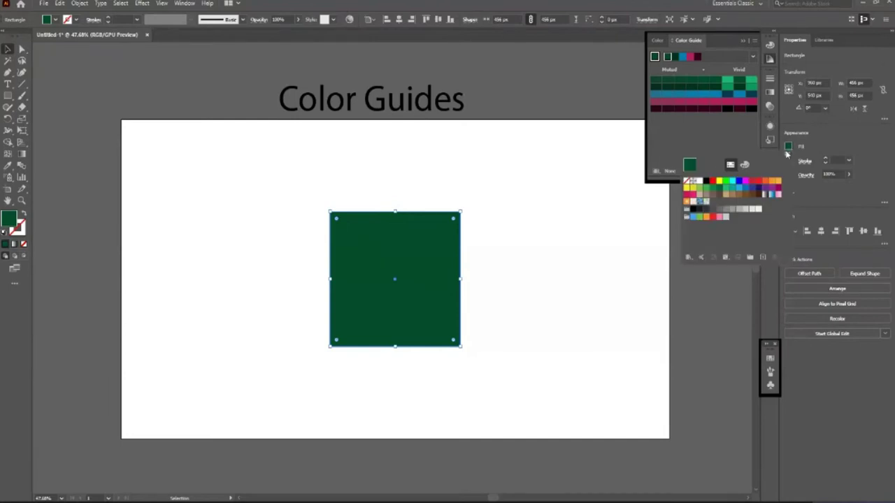
{"action": "left_click", "coordinate": [734, 161]}
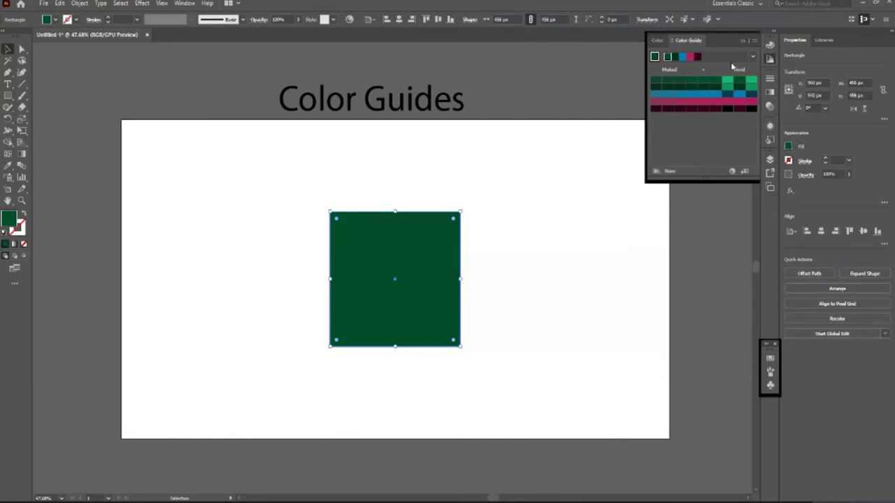
{"action": "left_click", "coordinate": [742, 41]}
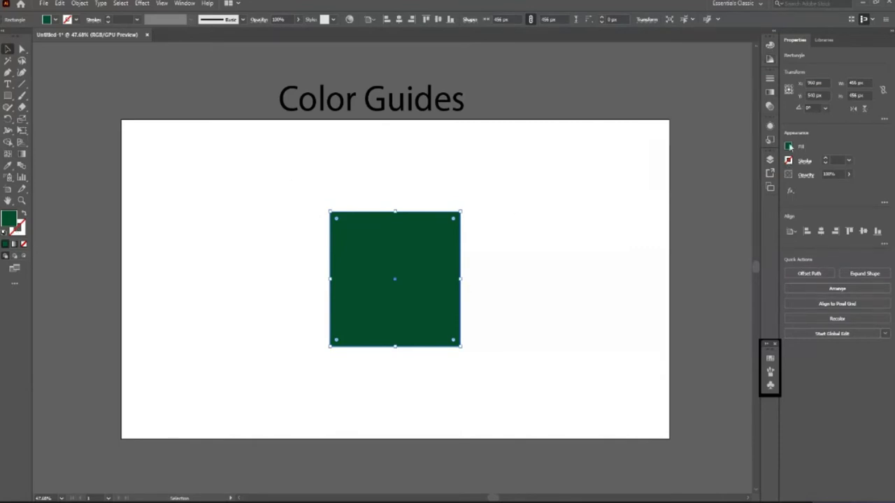
Remix the fill in RGB, adjusting green and applying hex 003333.
{"action": "left_click", "coordinate": [789, 146]}
{"action": "left_click", "coordinate": [744, 165]}
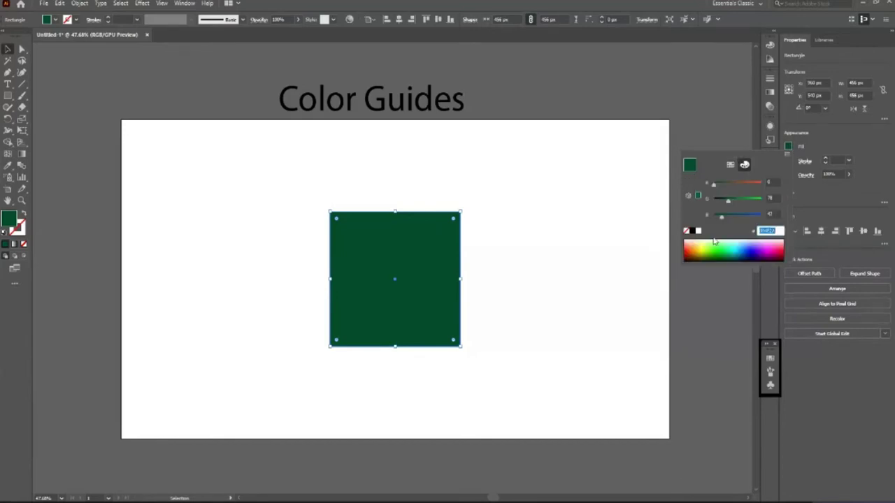
{"action": "left_click", "coordinate": [729, 204]}
{"action": "left_click_drag", "start_coordinate": [728, 204], "coordinate": [736, 202]}
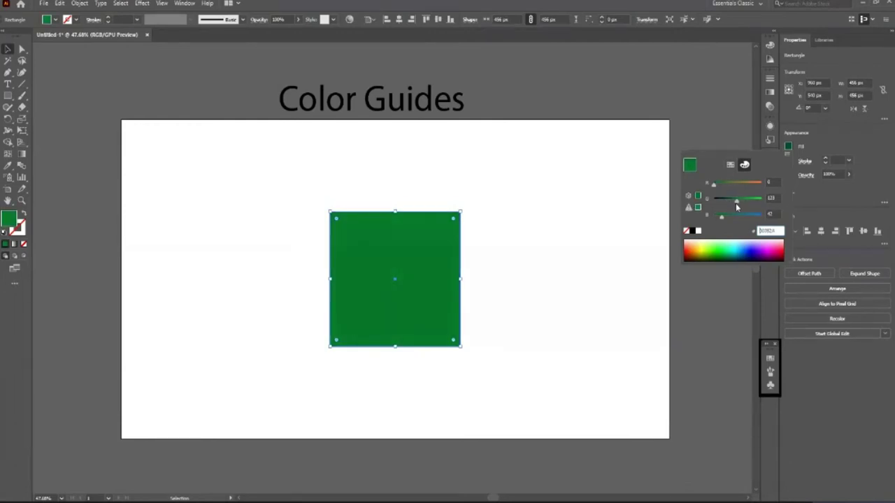
{"action": "left_click_drag", "start_coordinate": [736, 202], "coordinate": [742, 202]}
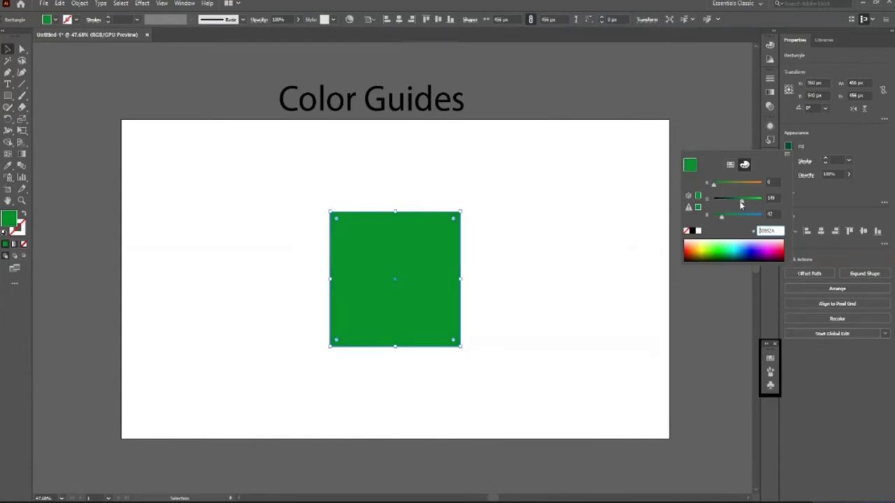
{"action": "left_click_drag", "start_coordinate": [741, 204], "coordinate": [727, 201]}
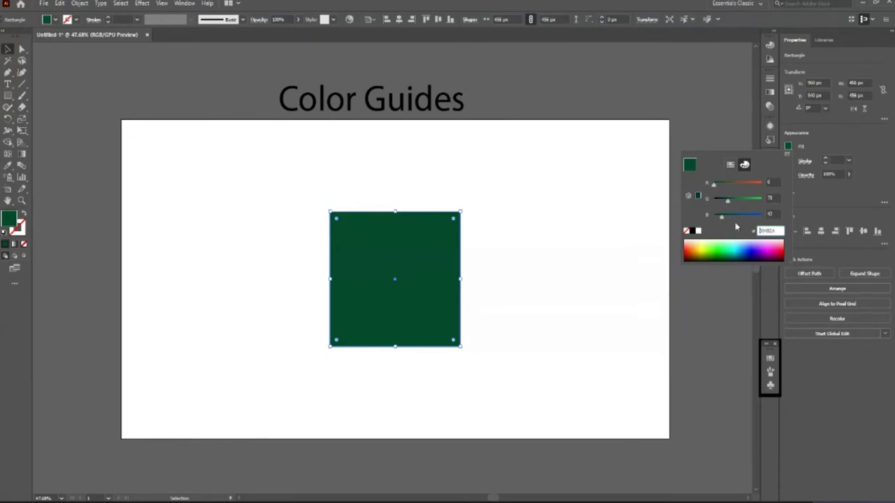
{"action": "type", "text": "003333"}
{"action": "key", "text": "Return"}
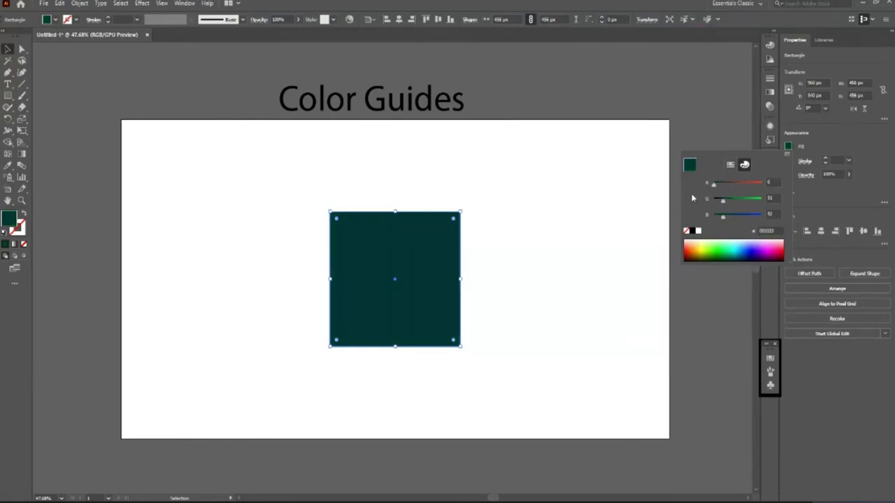
{"action": "key", "text": "Tab"}
Tweak the blue, green and red values to turn the fill dark navy, then close the mixer.
{"action": "left_click", "coordinate": [724, 221]}
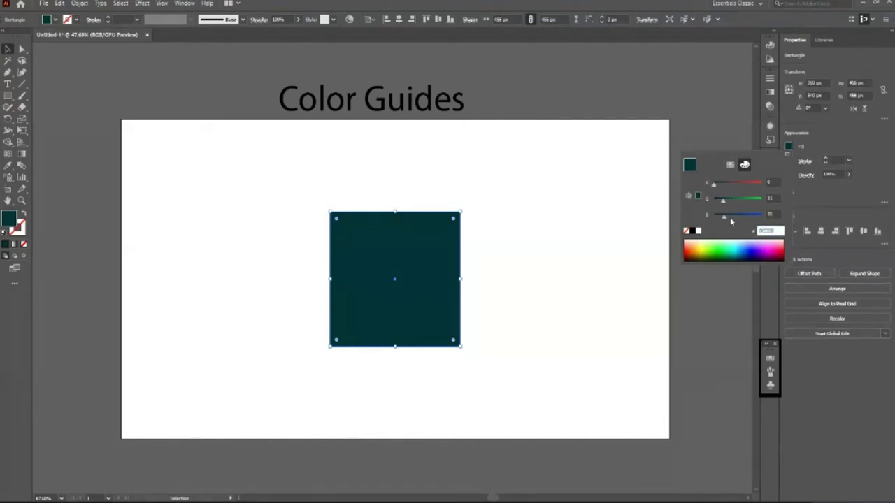
{"action": "left_click_drag", "start_coordinate": [732, 222], "coordinate": [730, 221]}
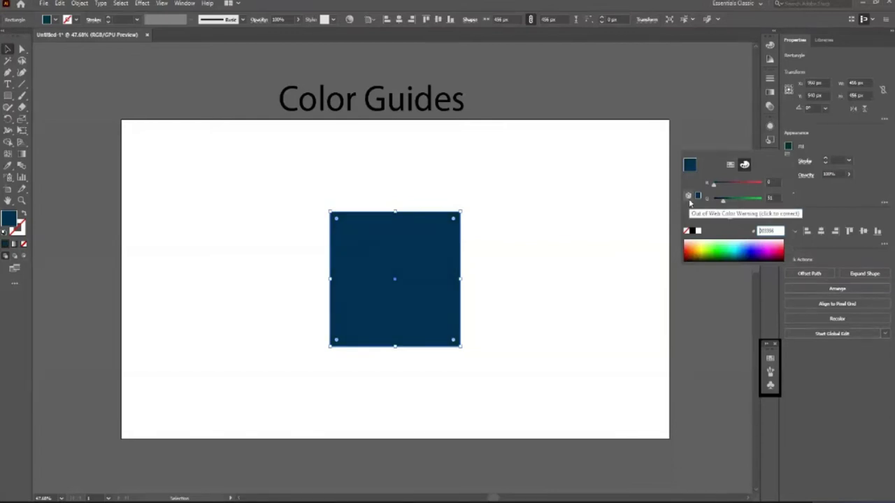
{"action": "left_click_drag", "start_coordinate": [724, 201], "coordinate": [725, 221]}
{"action": "left_click_drag", "start_coordinate": [714, 184], "coordinate": [719, 188]}
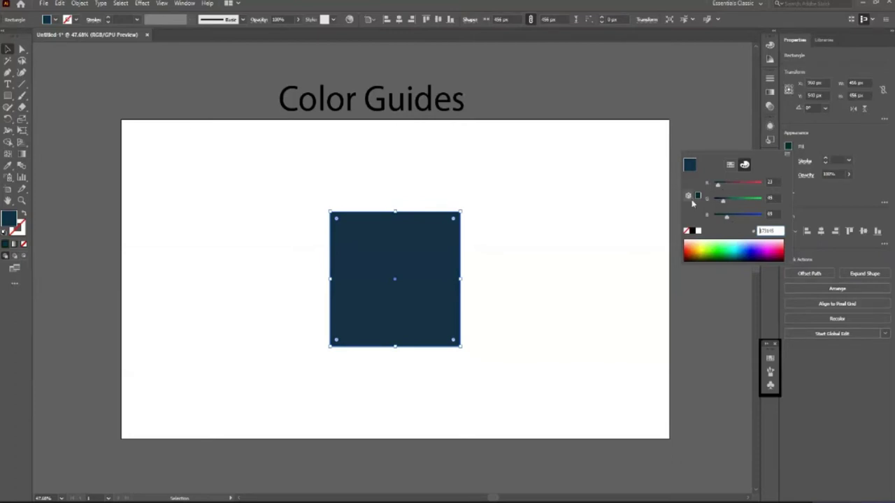
{"action": "left_click_drag", "start_coordinate": [723, 202], "coordinate": [718, 204]}
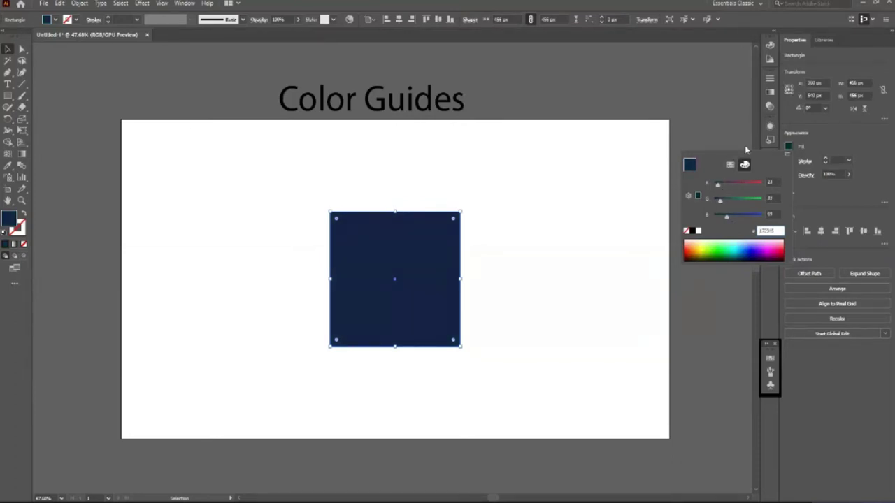
{"action": "left_click", "coordinate": [770, 67]}
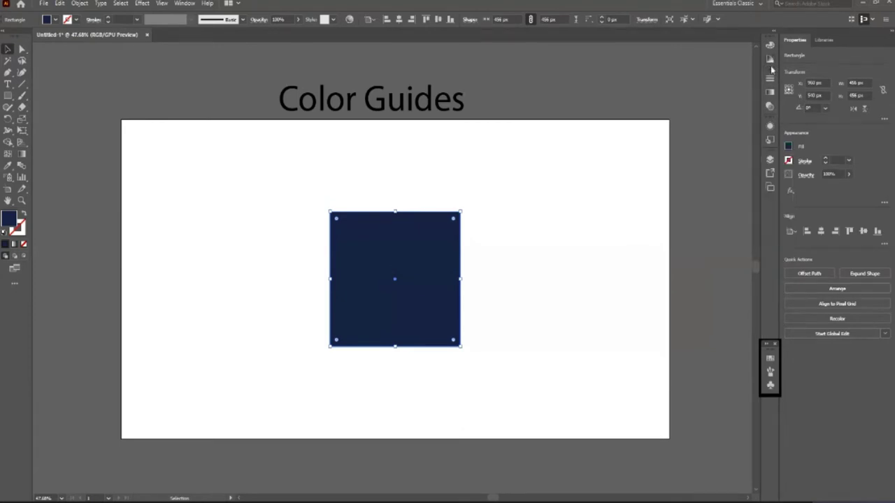
Try navy, bright blue and brown harmony swatches, then fill the square with bright sky blue.
{"action": "left_click", "coordinate": [770, 60]}
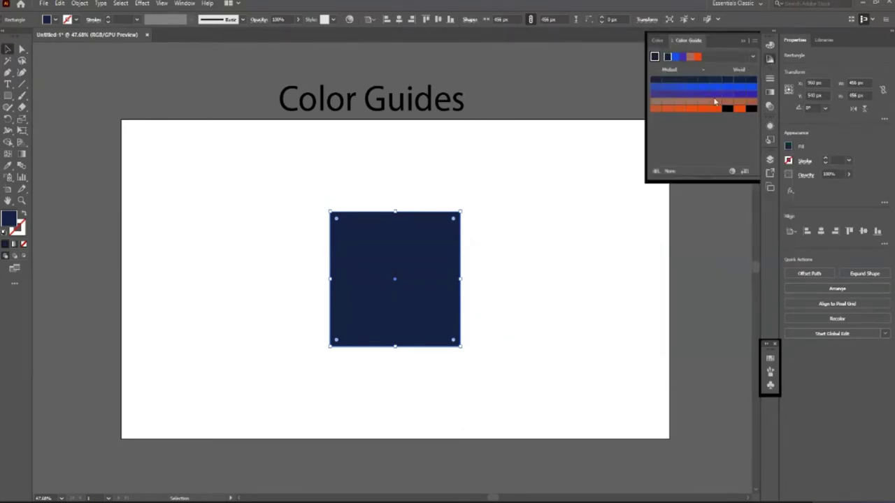
{"action": "left_click", "coordinate": [655, 79]}
{"action": "left_click", "coordinate": [679, 80]}
{"action": "left_click", "coordinate": [712, 86]}
{"action": "left_click", "coordinate": [712, 86]}
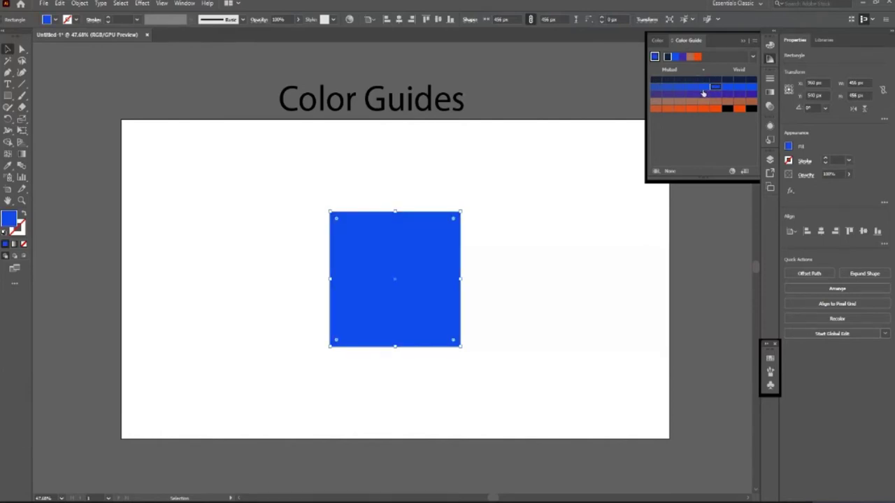
{"action": "left_click", "coordinate": [680, 100]}
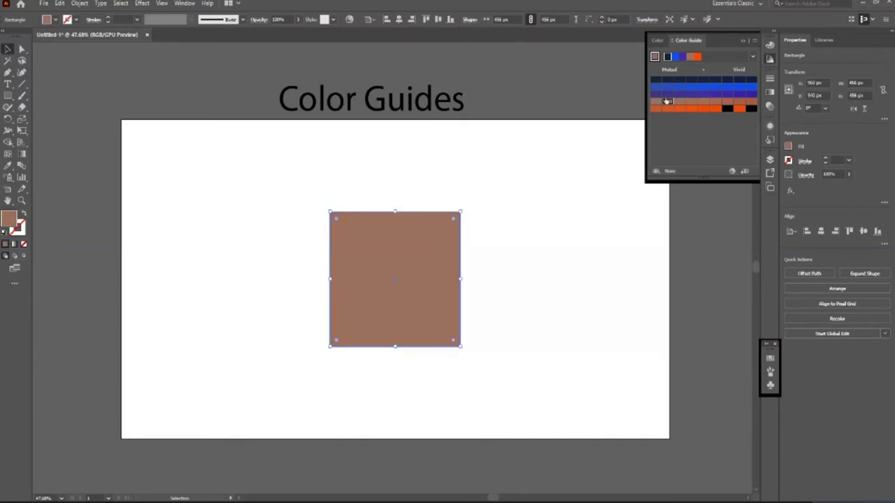
{"action": "left_click", "coordinate": [55, 20]}
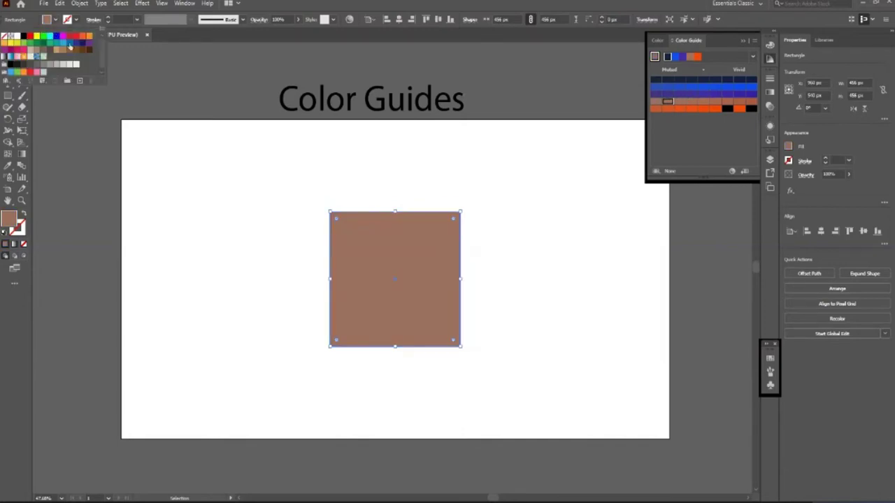
{"action": "left_click", "coordinate": [63, 43]}
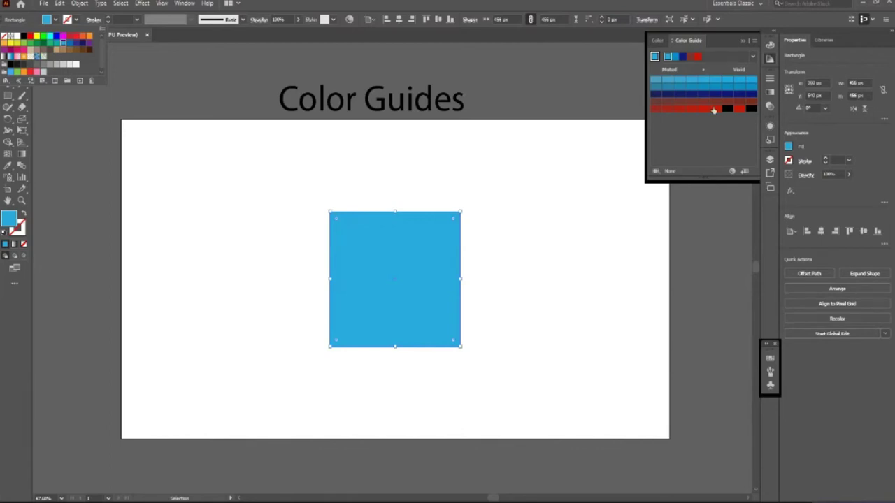
{"action": "left_click", "coordinate": [753, 39]}
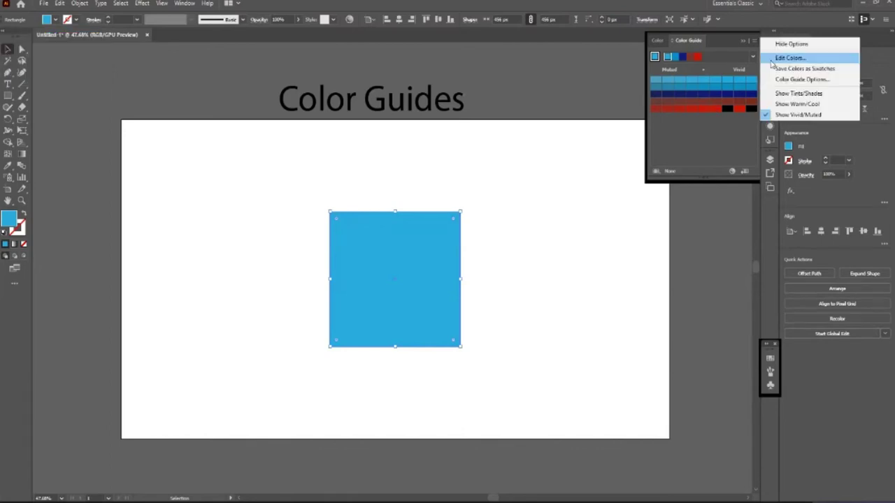
Pick a colour from the spectrum, then set the fill to teal hex 00937D.
{"action": "left_click", "coordinate": [653, 40]}
{"action": "left_click", "coordinate": [656, 40]}
{"action": "mouse_move", "coordinate": [692, 125]}
{"action": "left_mouse_down"}
{"action": "mouse_move", "coordinate": [715, 109]}
{"action": "mouse_move", "coordinate": [719, 81]}
{"action": "mouse_move", "coordinate": [704, 78]}
{"action": "mouse_move", "coordinate": [702, 139]}
{"action": "left_mouse_up"}
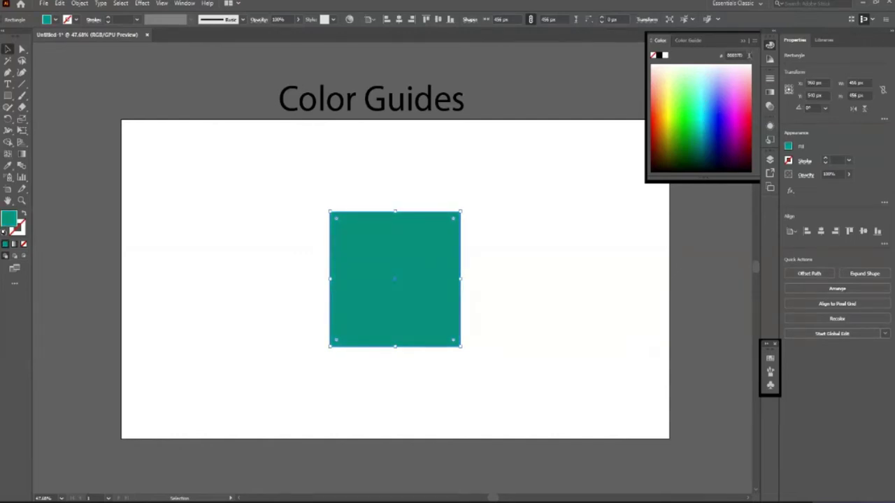
{"action": "left_click", "coordinate": [735, 54]}
{"action": "left_click", "coordinate": [748, 56]}
{"action": "type", "text": "8"}
{"action": "key", "text": "Return"}
{"action": "left_click", "coordinate": [747, 55]}
{"action": "key", "text": "BackSpace"}
{"action": "type", "text": "7e"}
{"action": "key", "text": "Return"}
Set the fill to black 000000, then pick a vivid magenta-pink from the spectrum.
{"action": "left_click", "coordinate": [745, 55]}
{"action": "left_click_drag", "start_coordinate": [742, 55], "coordinate": [687, 56]}
{"action": "type", "text": "000000"}
{"action": "key", "text": "Return"}
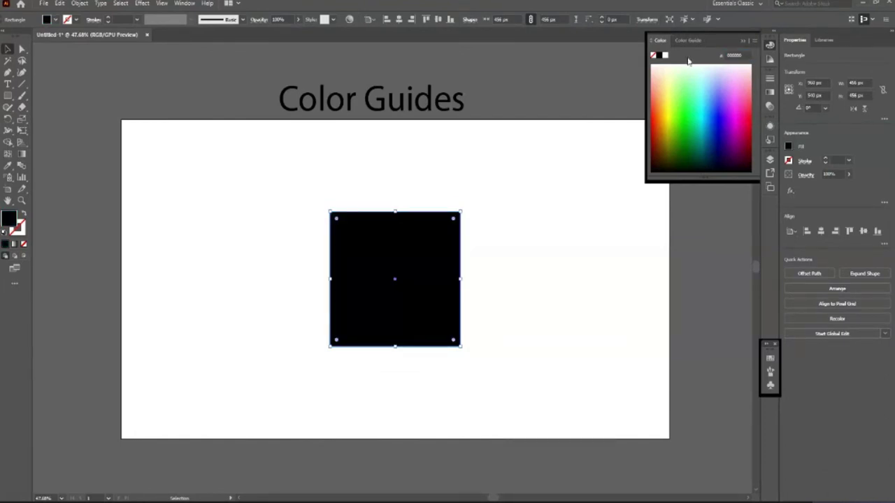
{"action": "left_click", "coordinate": [747, 111]}
{"action": "mouse_move", "coordinate": [747, 110]}
{"action": "left_mouse_down"}
{"action": "mouse_move", "coordinate": [743, 96]}
{"action": "mouse_move", "coordinate": [743, 115]}
{"action": "left_mouse_up"}
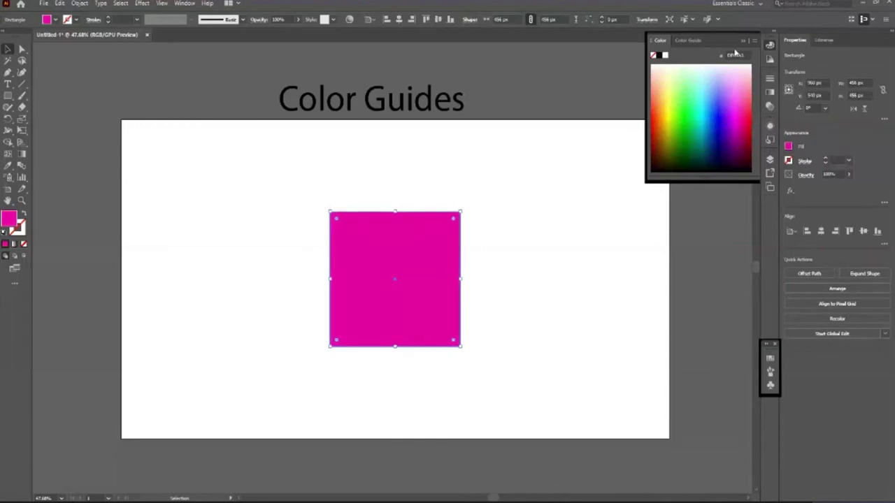
Open Edit Colors from the Color Guide menu and drag the harmony handle to shift the square to cyan.
{"action": "left_click", "coordinate": [690, 42]}
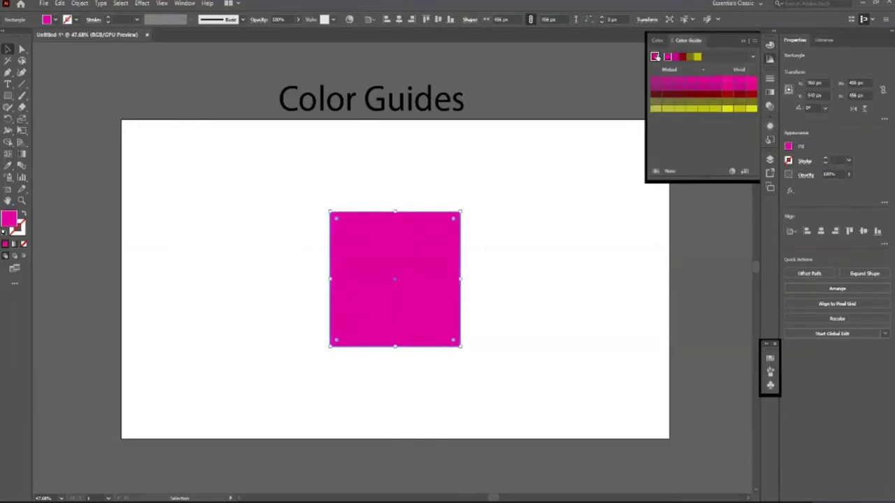
{"action": "left_click", "coordinate": [754, 42]}
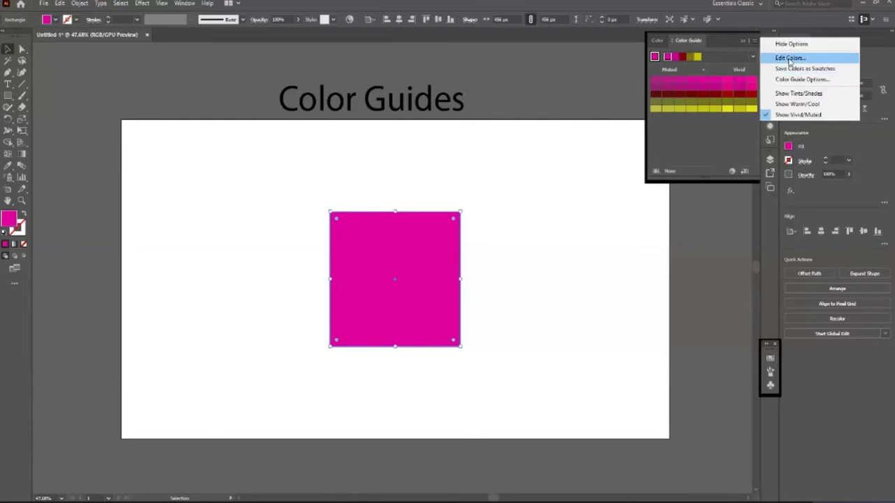
{"action": "left_click", "coordinate": [784, 59]}
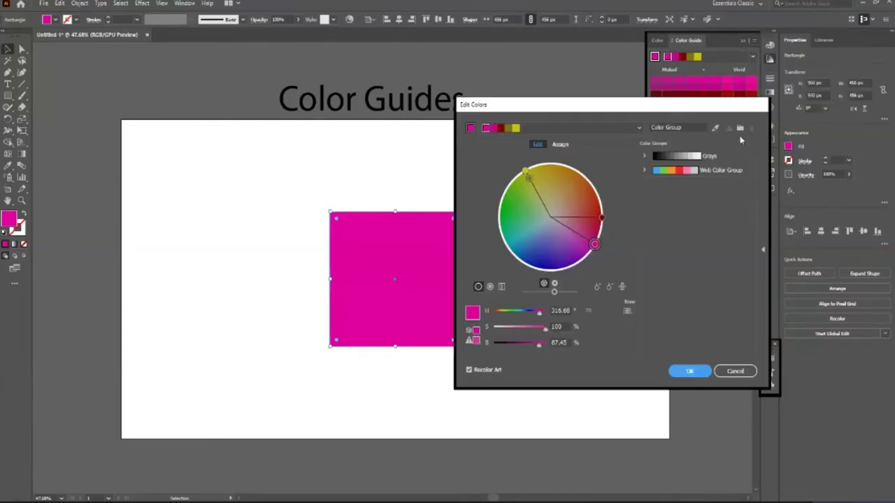
{"action": "left_click_drag", "start_coordinate": [558, 108], "coordinate": [597, 80]}
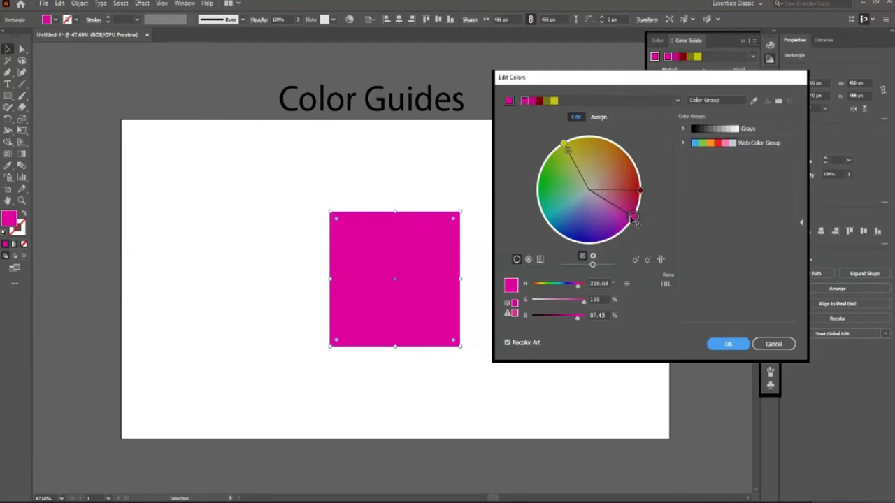
{"action": "left_click_drag", "start_coordinate": [634, 220], "coordinate": [635, 228]}
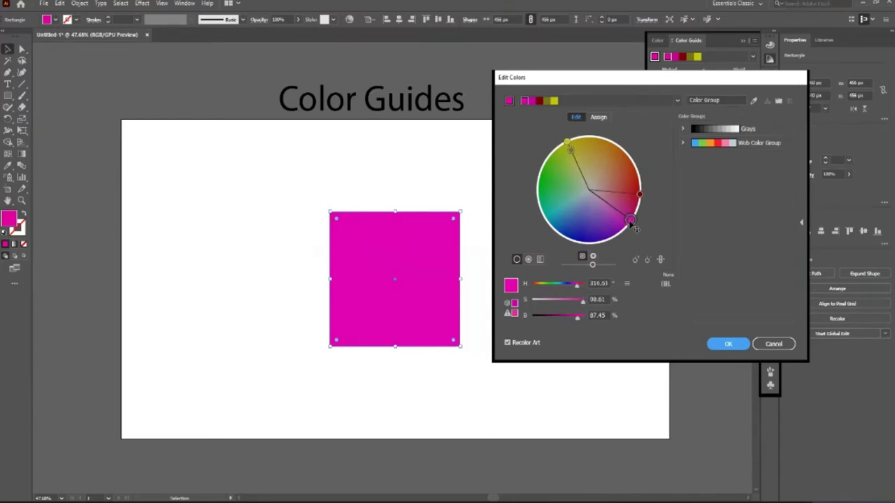
{"action": "mouse_move", "coordinate": [634, 227]}
{"action": "left_mouse_down"}
{"action": "mouse_move", "coordinate": [615, 241]}
{"action": "mouse_move", "coordinate": [601, 221]}
{"action": "mouse_move", "coordinate": [616, 240]}
{"action": "mouse_move", "coordinate": [597, 228]}
{"action": "mouse_move", "coordinate": [595, 246]}
{"action": "mouse_move", "coordinate": [603, 241]}
{"action": "mouse_move", "coordinate": [595, 230]}
{"action": "mouse_move", "coordinate": [584, 238]}
{"action": "mouse_move", "coordinate": [556, 205]}
{"action": "mouse_move", "coordinate": [555, 213]}
{"action": "left_mouse_up"}
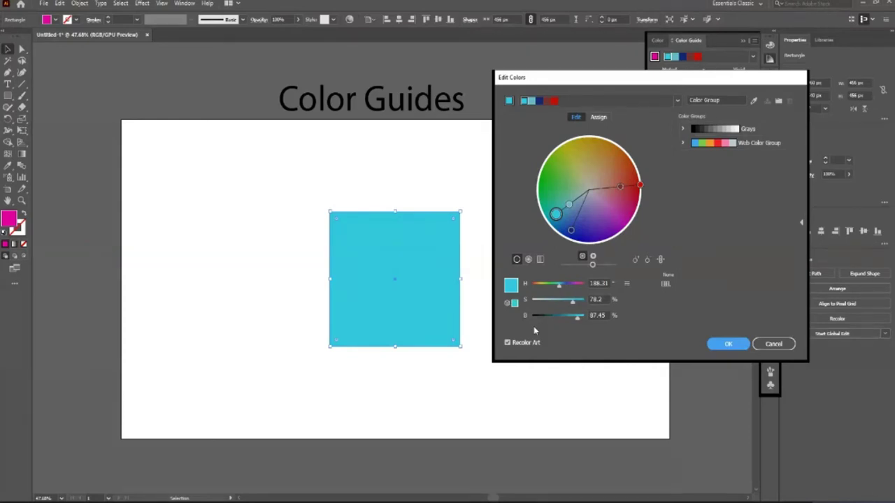
Cancel the Edit Colors dialog, discarding the colour-wheel experiments.
{"action": "left_click", "coordinate": [776, 344]}
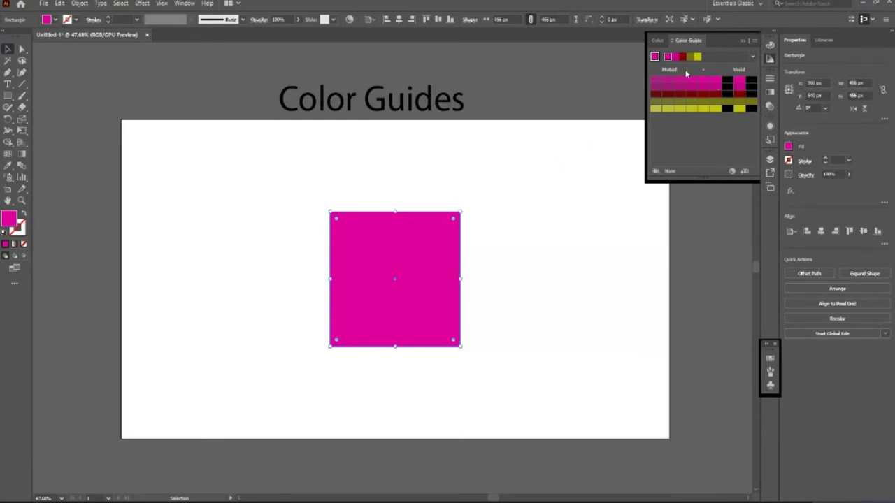
Reopen Edit Colors for the square and shift its hue toward purple.
{"action": "left_click", "coordinate": [753, 40]}
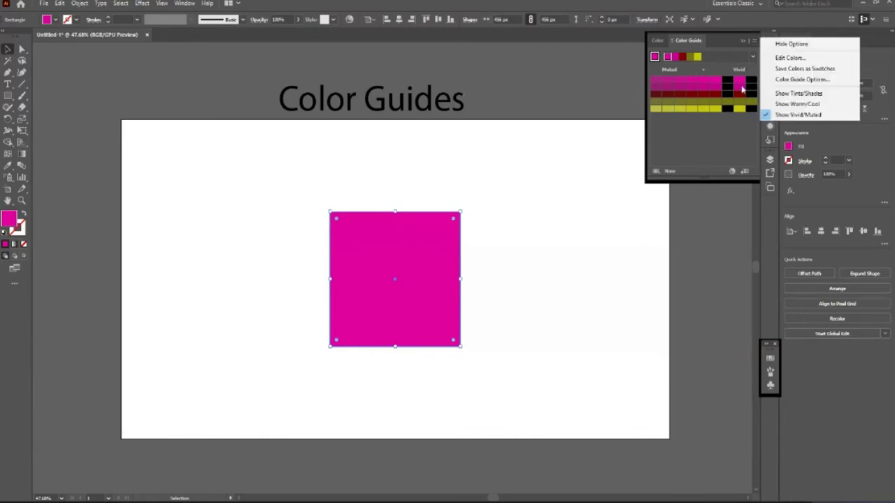
{"action": "left_click", "coordinate": [776, 58]}
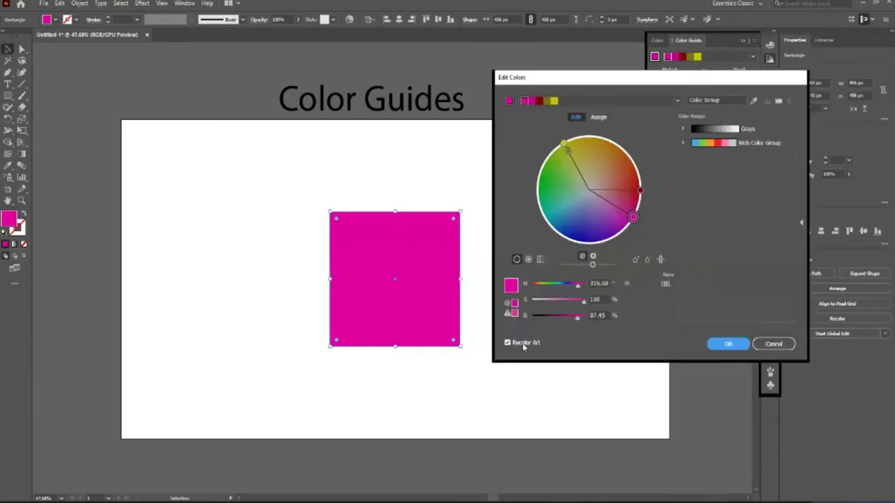
{"action": "left_click_drag", "start_coordinate": [576, 287], "coordinate": [579, 291]}
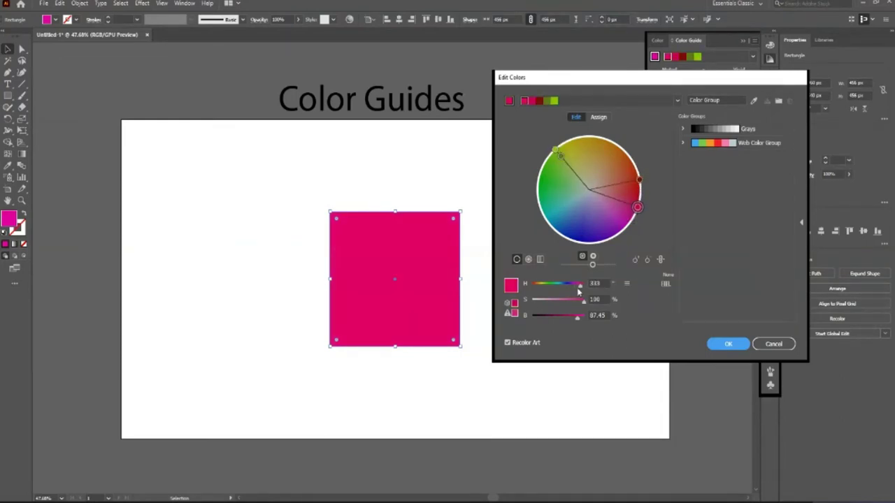
{"action": "left_click_drag", "start_coordinate": [579, 291], "coordinate": [579, 293]}
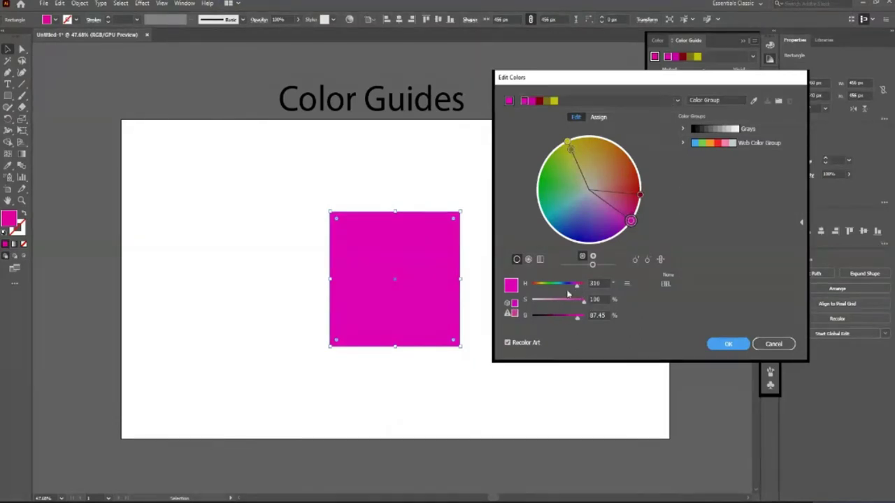
{"action": "left_click_drag", "start_coordinate": [578, 287], "coordinate": [566, 288]}
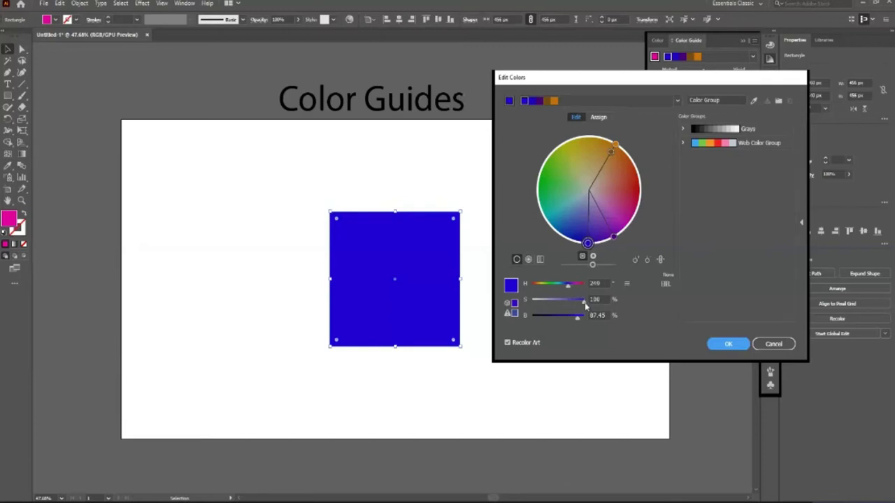
Lower the saturation to 28% for a pale lavender at hue 249°.
{"action": "left_click_drag", "start_coordinate": [586, 305], "coordinate": [569, 305]}
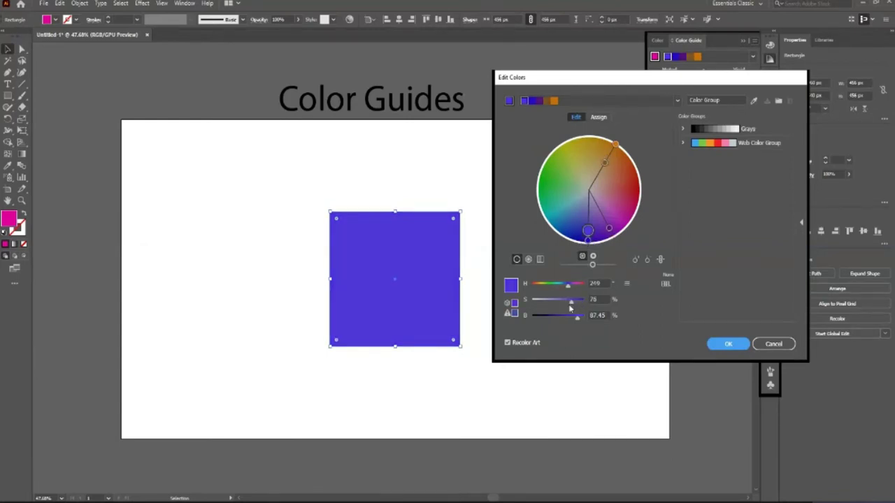
{"action": "left_click_drag", "start_coordinate": [587, 231], "coordinate": [590, 228]}
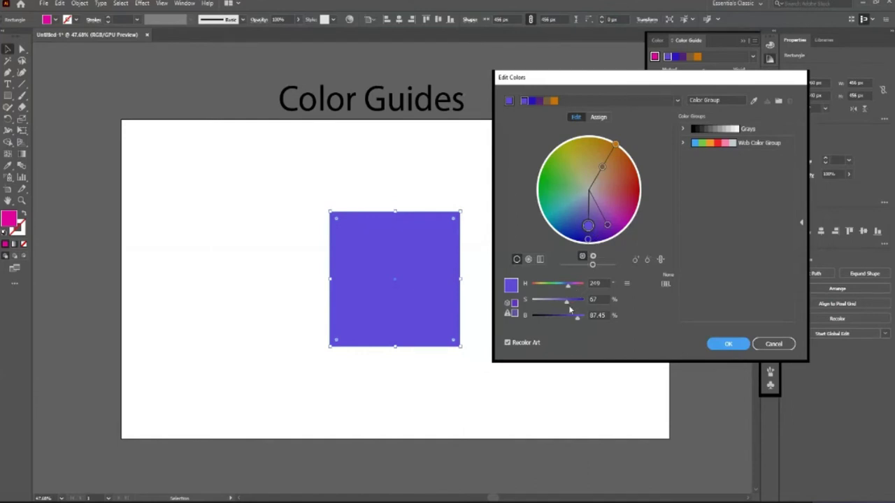
{"action": "left_click_drag", "start_coordinate": [587, 225], "coordinate": [588, 231]}
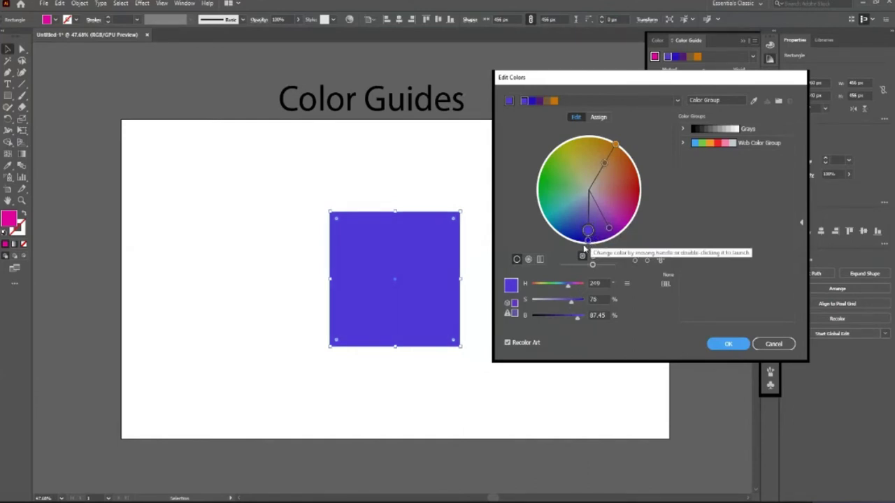
{"action": "left_click_drag", "start_coordinate": [571, 303], "coordinate": [571, 308]}
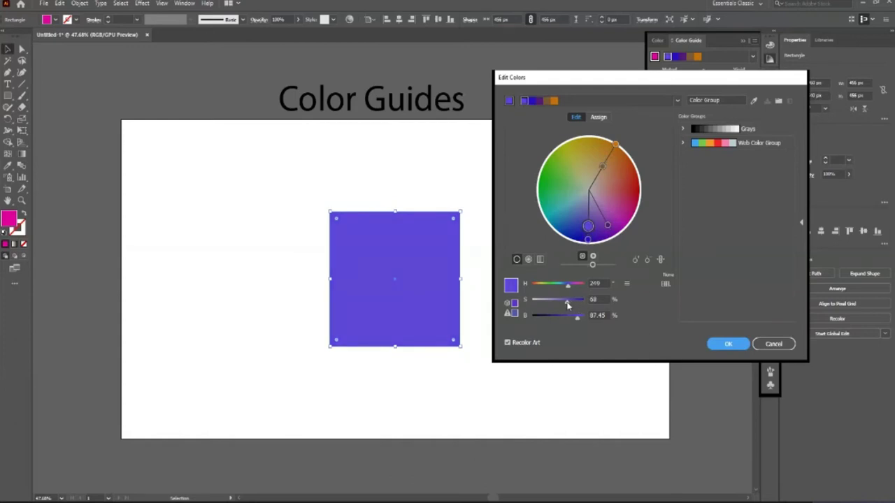
{"action": "left_click_drag", "start_coordinate": [570, 306], "coordinate": [563, 306]}
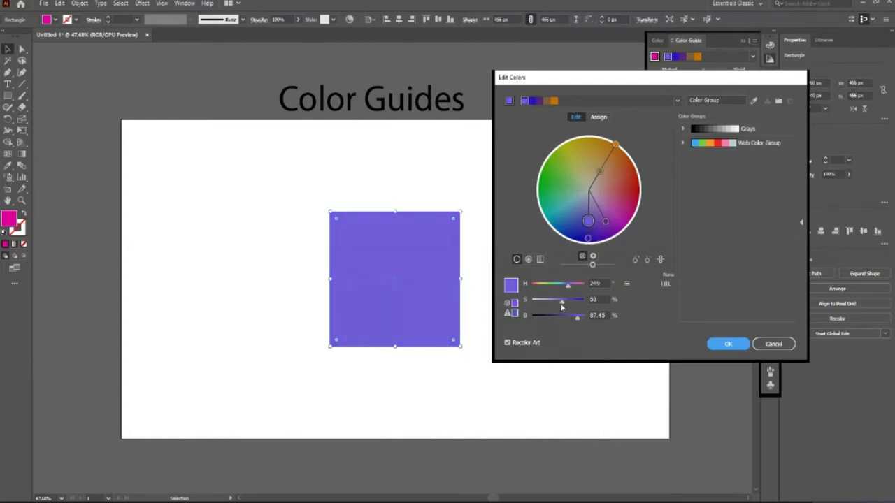
{"action": "left_click_drag", "start_coordinate": [561, 306], "coordinate": [546, 306]}
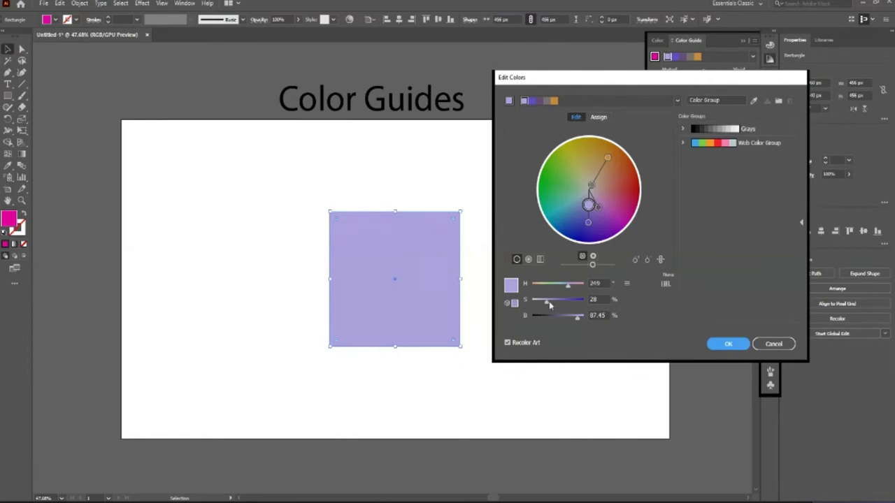
Make the square a vivid deep blue: H 236.57°, S 96%, B 85.16%.
{"action": "mouse_move", "coordinate": [547, 303]}
{"action": "left_mouse_down"}
{"action": "mouse_move", "coordinate": [581, 304]}
{"action": "mouse_move", "coordinate": [579, 291]}
{"action": "left_mouse_up"}
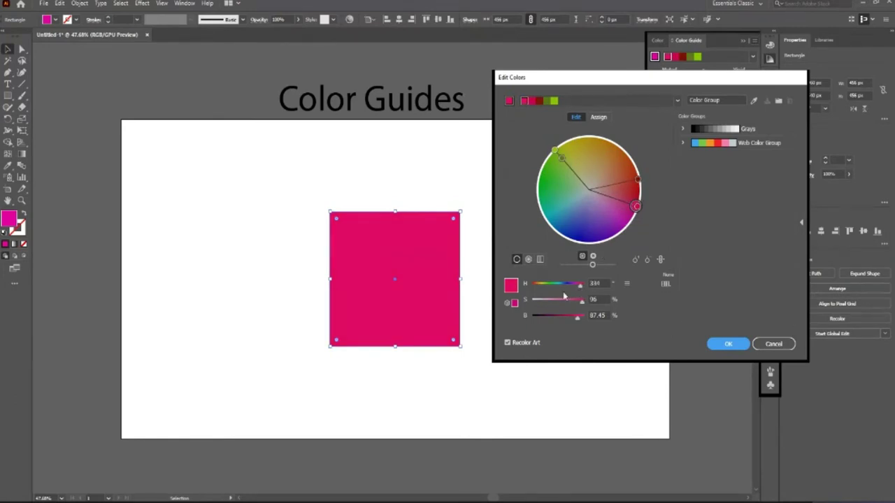
{"action": "left_click_drag", "start_coordinate": [579, 292], "coordinate": [573, 288]}
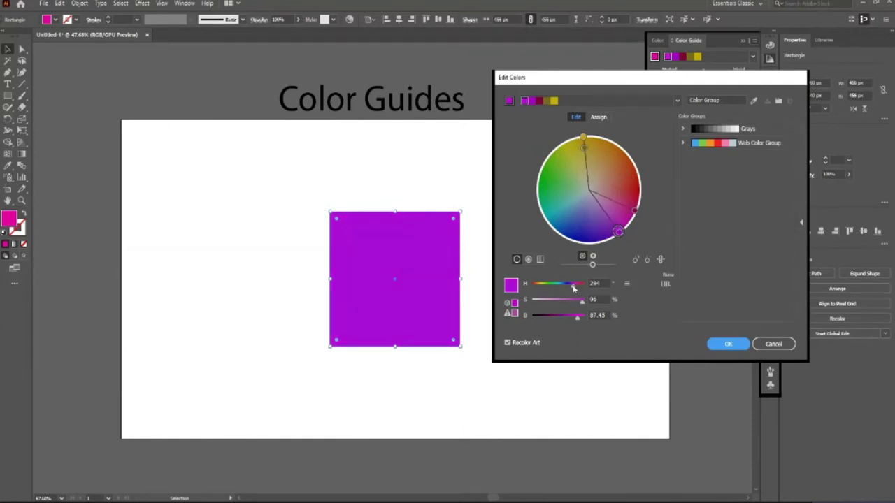
{"action": "left_click_drag", "start_coordinate": [573, 288], "coordinate": [568, 287]}
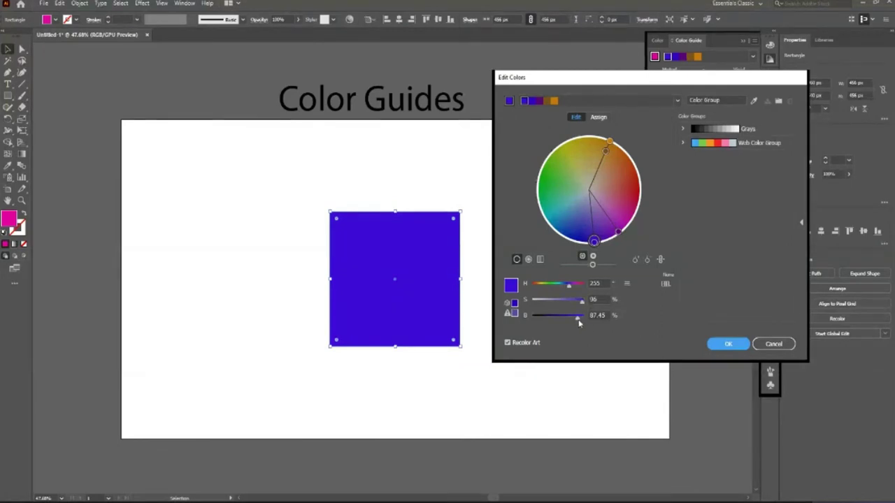
{"action": "mouse_move", "coordinate": [578, 322]}
{"action": "left_mouse_down"}
{"action": "mouse_move", "coordinate": [546, 321]}
{"action": "mouse_move", "coordinate": [578, 323]}
{"action": "left_mouse_up"}
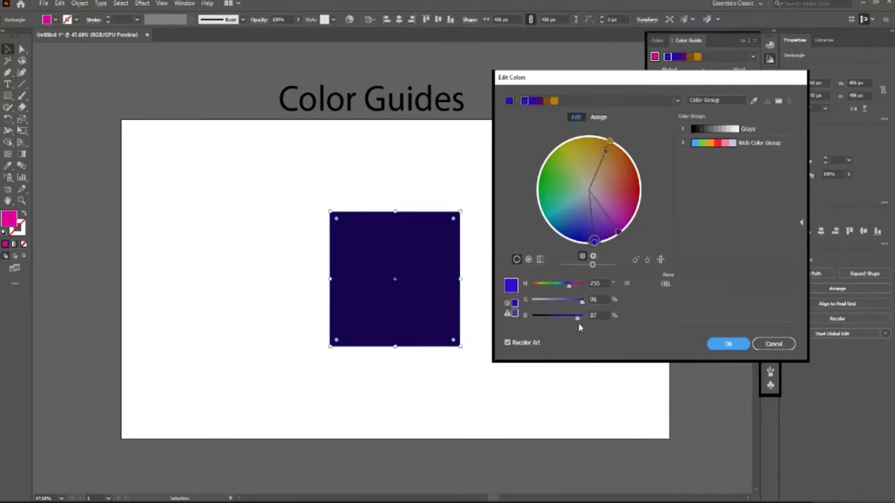
{"action": "left_click", "coordinate": [593, 256]}
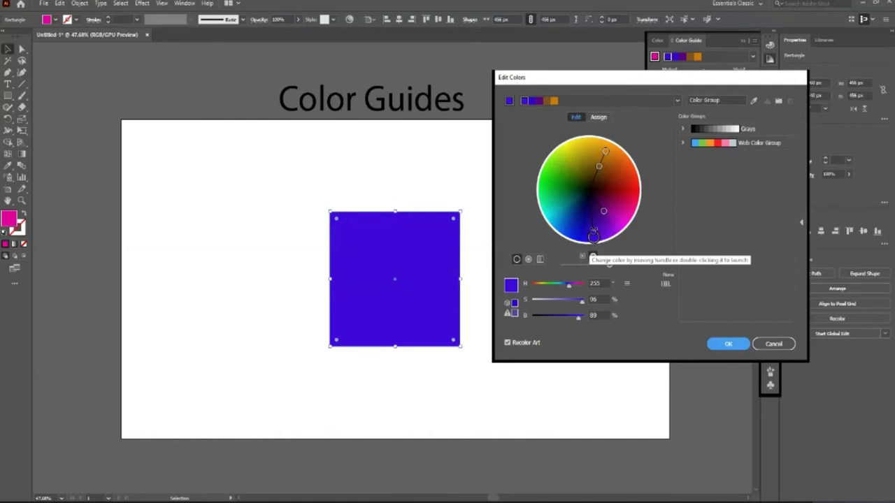
{"action": "mouse_move", "coordinate": [593, 233]}
{"action": "left_mouse_down"}
{"action": "mouse_move", "coordinate": [593, 222]}
{"action": "mouse_move", "coordinate": [595, 239]}
{"action": "mouse_move", "coordinate": [577, 237]}
{"action": "left_mouse_up"}
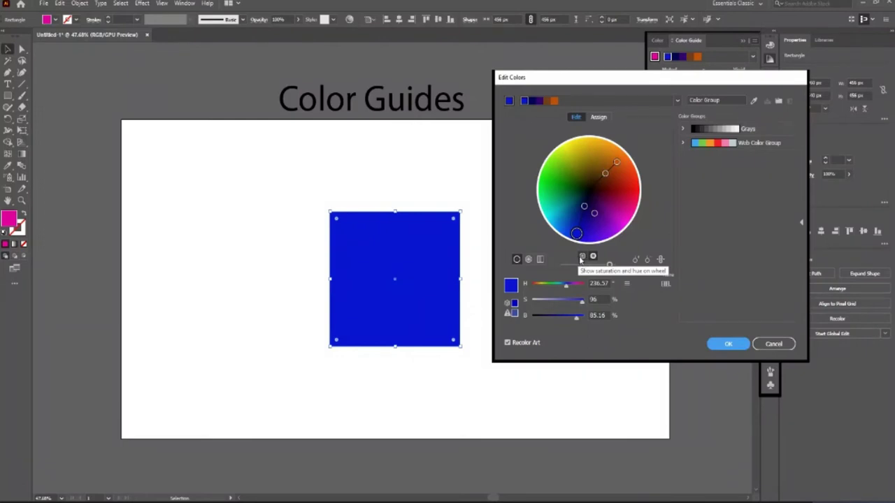
Reposition the base and harmony handles on the wheel, leaving a brighter blue (S 96.02%, B 98.04%).
{"action": "left_click", "coordinate": [581, 258]}
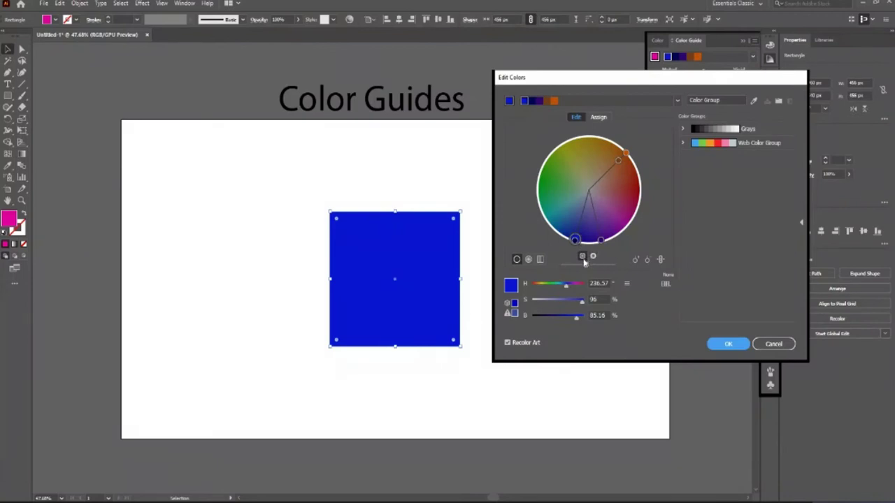
{"action": "left_click", "coordinate": [593, 257]}
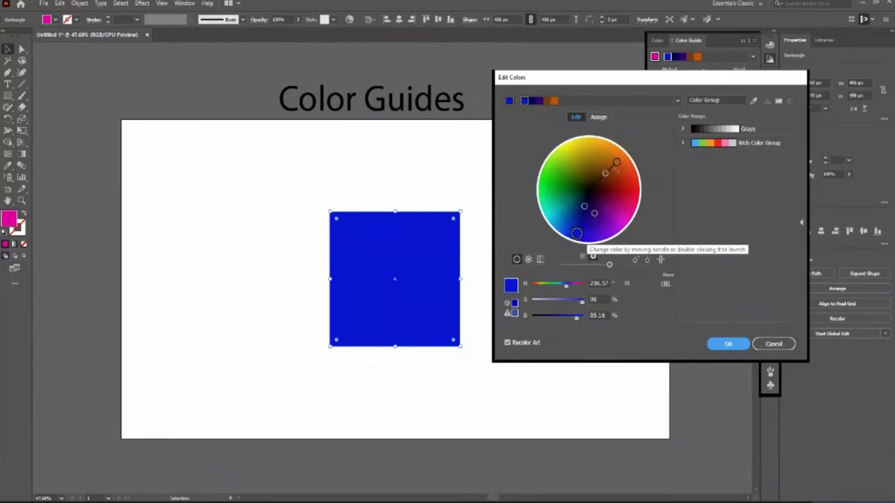
{"action": "left_click_drag", "start_coordinate": [578, 225], "coordinate": [600, 219]}
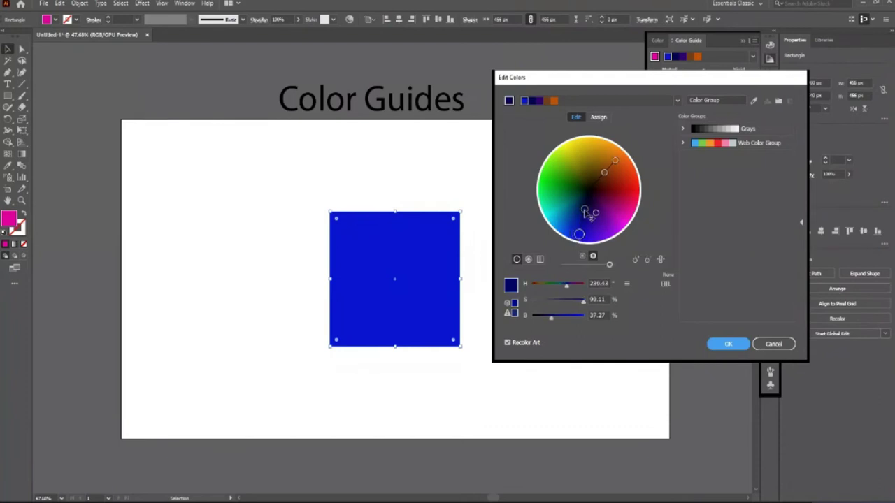
{"action": "left_click_drag", "start_coordinate": [613, 162], "coordinate": [605, 152]}
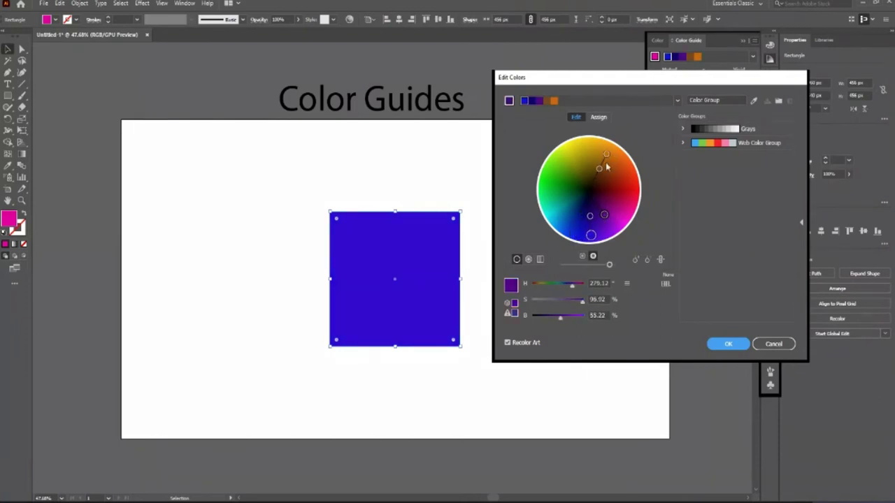
{"action": "mouse_move", "coordinate": [610, 159]}
{"action": "left_mouse_down"}
{"action": "mouse_move", "coordinate": [595, 153]}
{"action": "mouse_move", "coordinate": [593, 161]}
{"action": "left_mouse_up"}
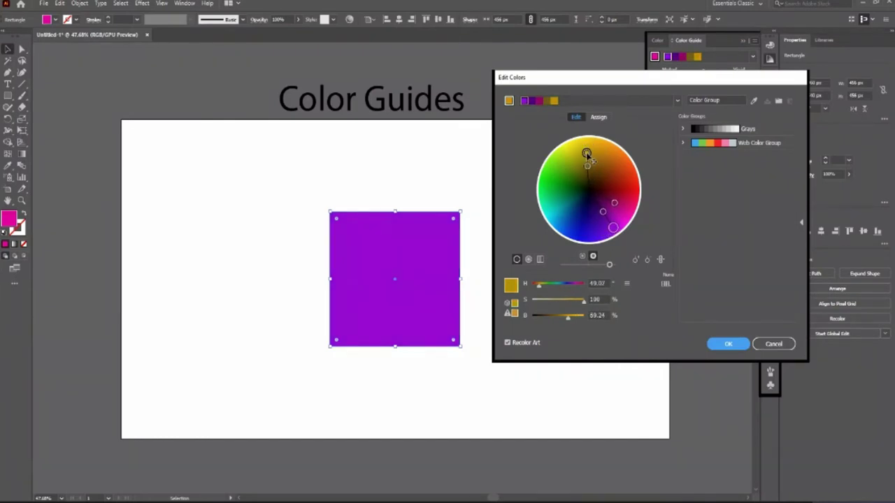
{"action": "left_click_drag", "start_coordinate": [590, 168], "coordinate": [590, 185]}
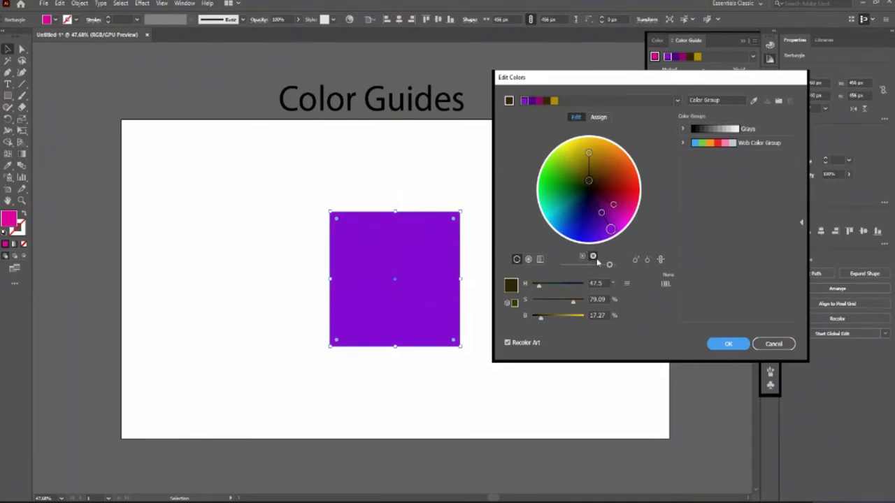
{"action": "mouse_move", "coordinate": [601, 212]}
{"action": "left_mouse_down"}
{"action": "mouse_move", "coordinate": [595, 204]}
{"action": "mouse_move", "coordinate": [627, 219]}
{"action": "left_mouse_up"}
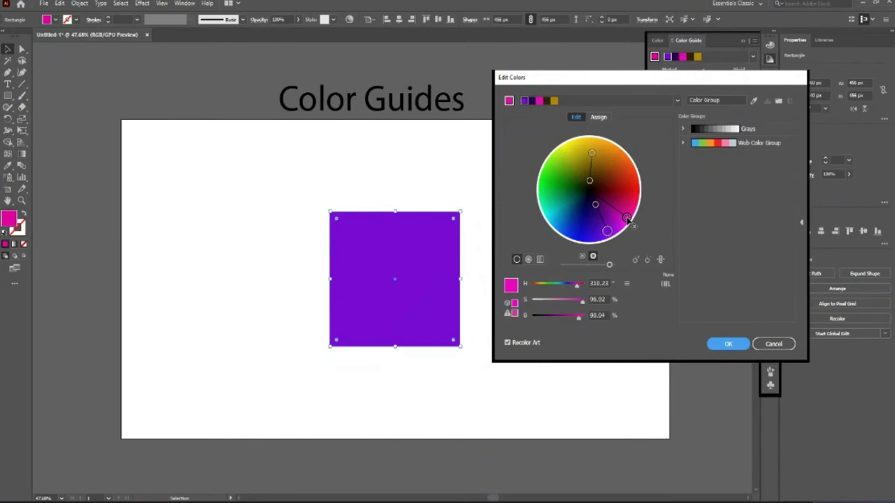
{"action": "left_click_drag", "start_coordinate": [577, 286], "coordinate": [568, 288]}
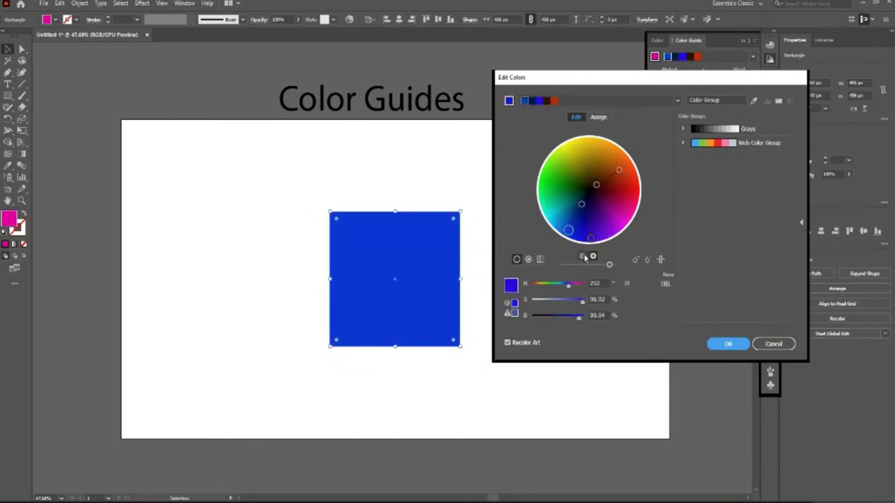
Rotate the base and harmony colours on the saturation wheel to violet, H 268.89°, S 89.65%.
{"action": "left_click", "coordinate": [582, 256]}
{"action": "left_click_drag", "start_coordinate": [589, 244], "coordinate": [597, 249]}
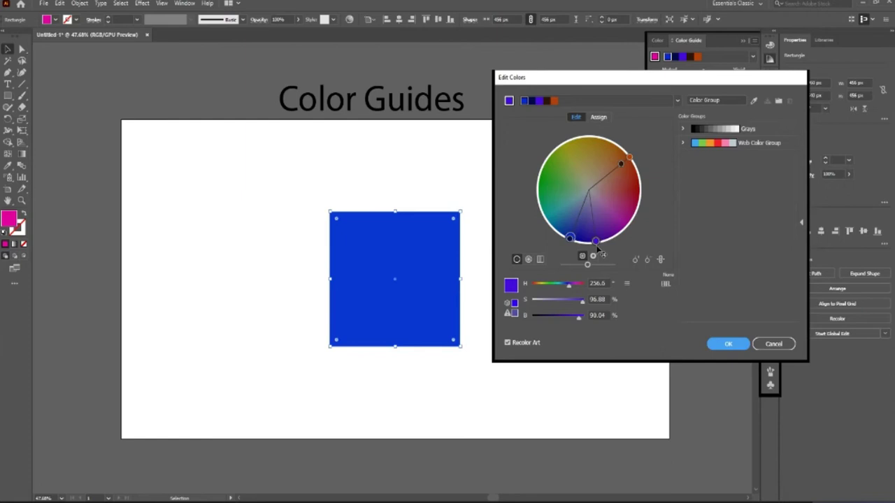
{"action": "mouse_move", "coordinate": [566, 236]}
{"action": "left_mouse_down"}
{"action": "mouse_move", "coordinate": [583, 215]}
{"action": "mouse_move", "coordinate": [579, 222]}
{"action": "left_mouse_up"}
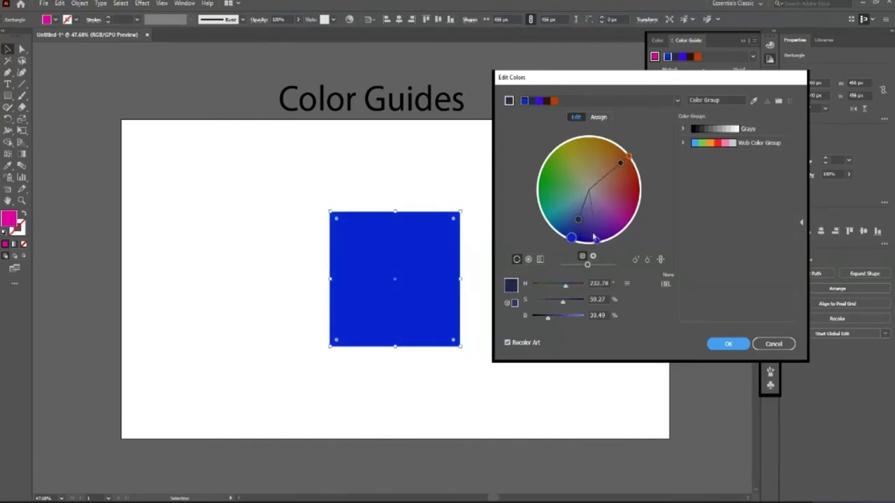
{"action": "mouse_move", "coordinate": [571, 238]}
{"action": "left_mouse_down"}
{"action": "mouse_move", "coordinate": [594, 251]}
{"action": "mouse_move", "coordinate": [618, 239]}
{"action": "left_mouse_up"}
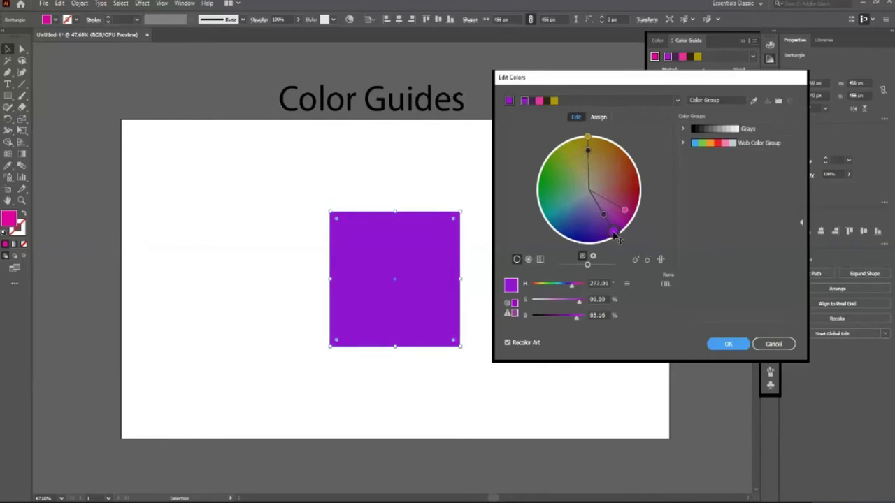
{"action": "left_click_drag", "start_coordinate": [616, 238], "coordinate": [610, 239]}
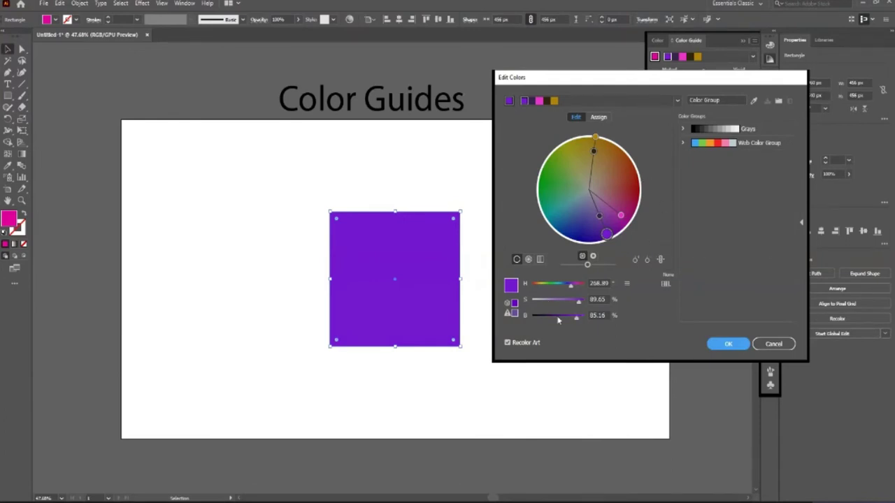
Add a dark purple colour (H 275°, S 60%, B 38%) to the colour group.
{"action": "left_click", "coordinate": [635, 261]}
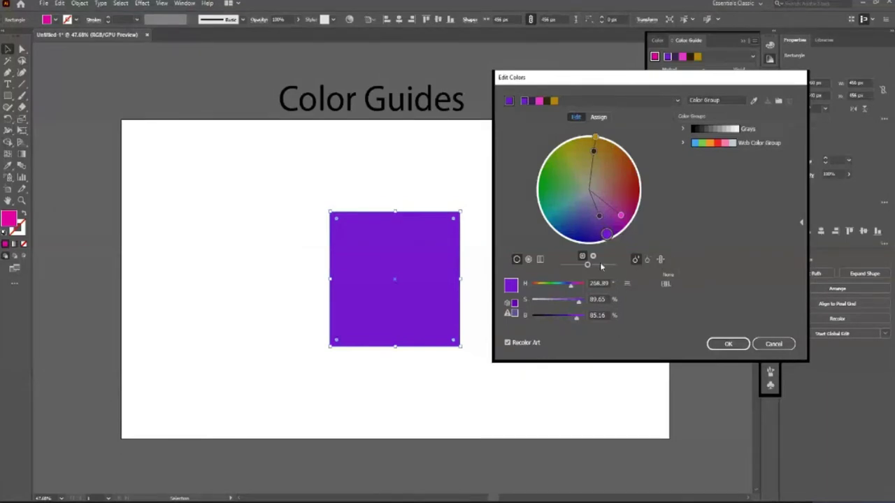
{"action": "left_click", "coordinate": [529, 260]}
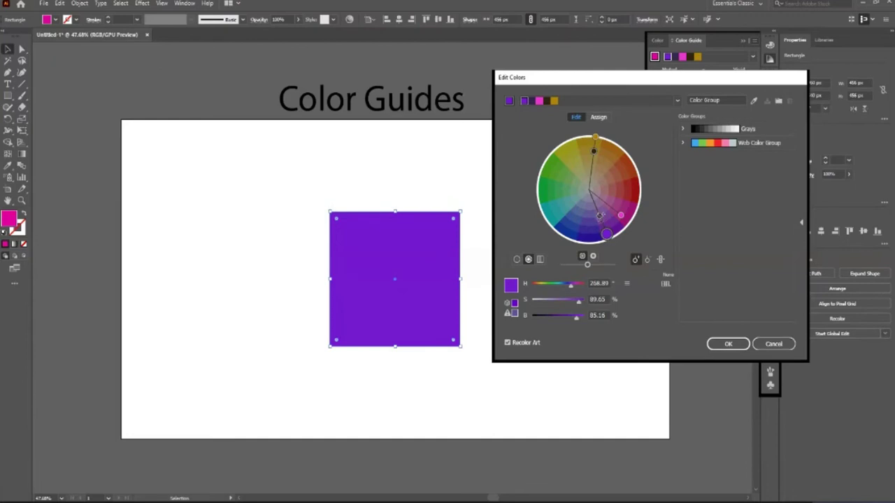
{"action": "left_click_drag", "start_coordinate": [604, 212], "coordinate": [607, 234]}
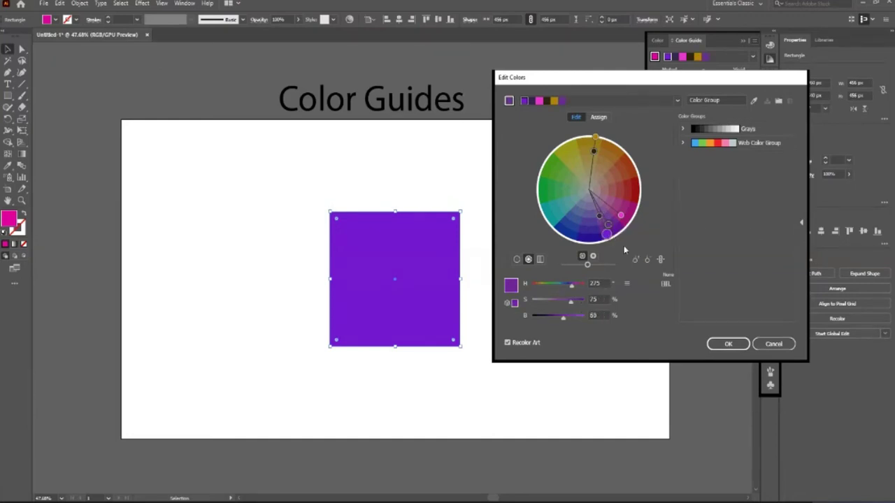
{"action": "mouse_move", "coordinate": [599, 215]}
{"action": "left_mouse_down"}
{"action": "mouse_move", "coordinate": [604, 221]}
{"action": "mouse_move", "coordinate": [596, 205]}
{"action": "mouse_move", "coordinate": [610, 238]}
{"action": "left_mouse_up"}
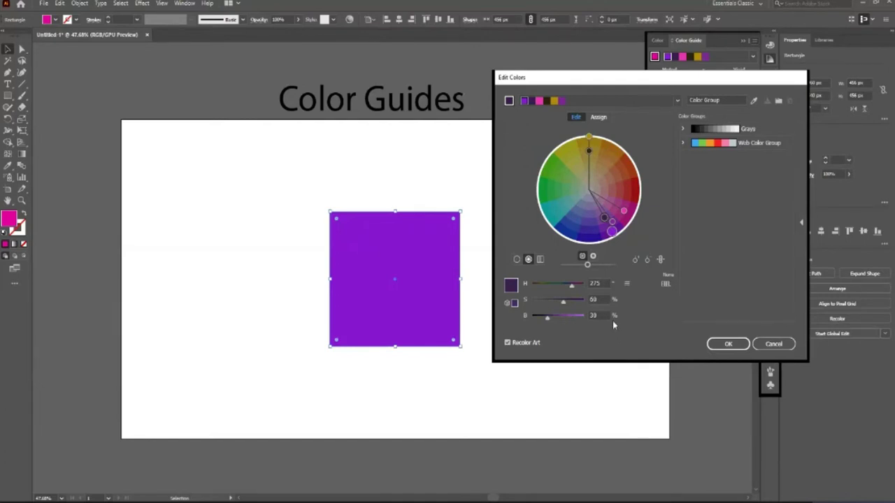
Discard the current changes and reopen Edit Colors from the Color Guide menu.
{"action": "left_click", "coordinate": [773, 344]}
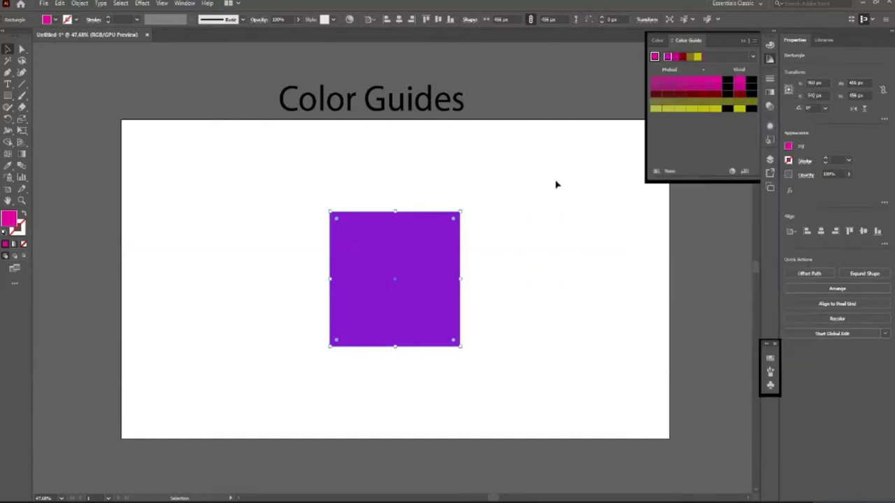
{"action": "left_click", "coordinate": [753, 42]}
{"action": "left_click", "coordinate": [780, 60]}
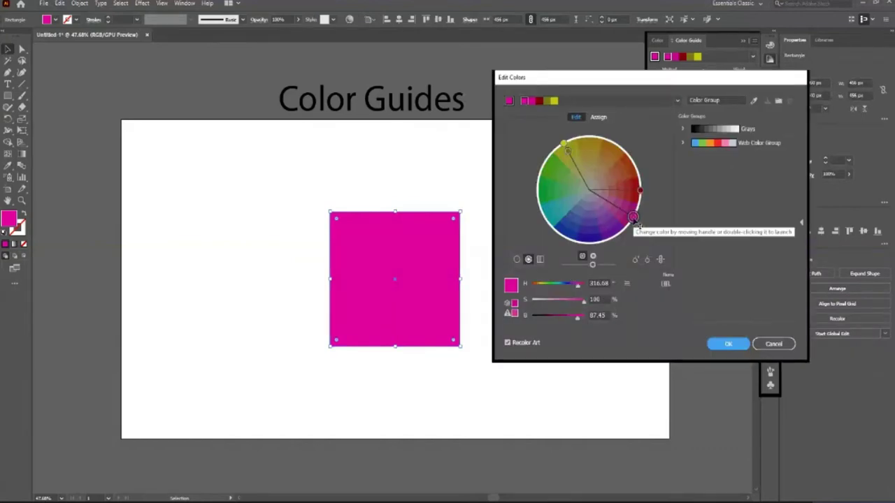
Shift the harmony from magenta to a soft periwinkle blue (H 225°, S 45%, B 90%).
{"action": "left_click_drag", "start_coordinate": [633, 218], "coordinate": [615, 238]}
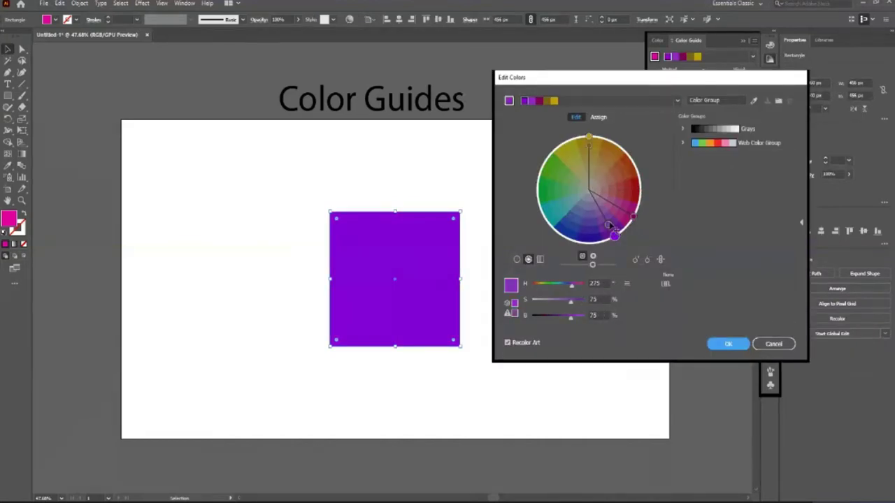
{"action": "mouse_move", "coordinate": [615, 239]}
{"action": "left_mouse_down"}
{"action": "mouse_move", "coordinate": [605, 219]}
{"action": "mouse_move", "coordinate": [595, 235]}
{"action": "left_mouse_up"}
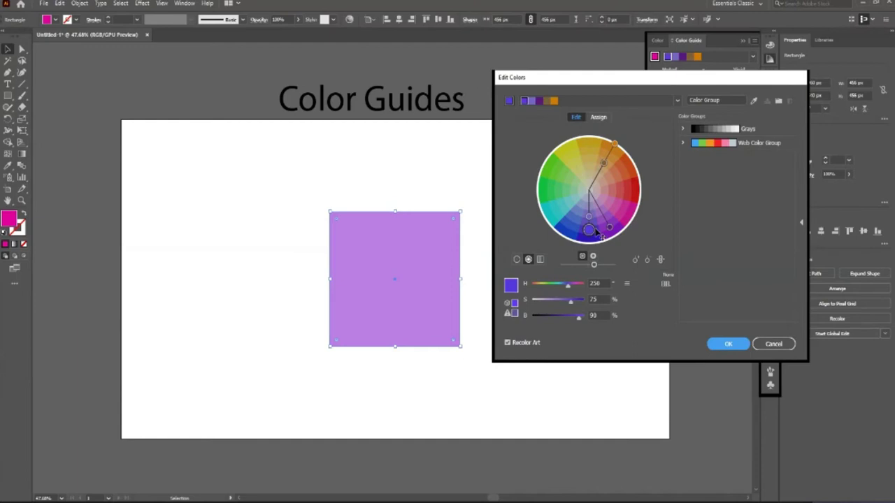
{"action": "mouse_move", "coordinate": [595, 234]}
{"action": "left_mouse_down"}
{"action": "mouse_move", "coordinate": [569, 231]}
{"action": "mouse_move", "coordinate": [584, 197]}
{"action": "left_mouse_up"}
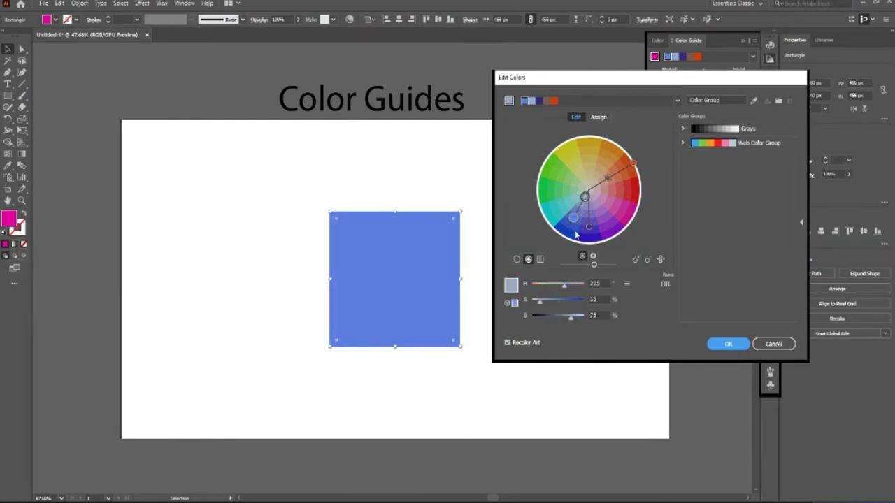
{"action": "left_click", "coordinate": [574, 215]}
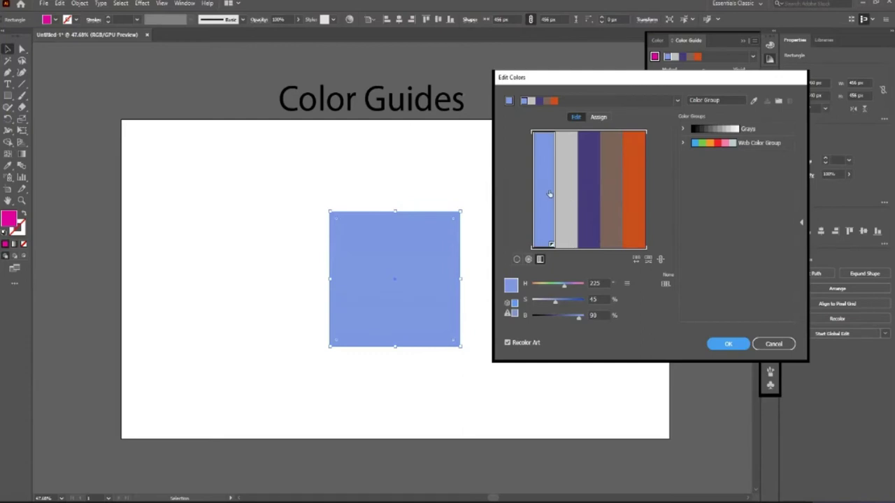
Select the harmony colour bars and darken the purple and the whole group toward navy.
{"action": "left_click", "coordinate": [566, 213]}
{"action": "left_click", "coordinate": [553, 217]}
{"action": "left_click", "coordinate": [565, 241]}
{"action": "left_click", "coordinate": [591, 214]}
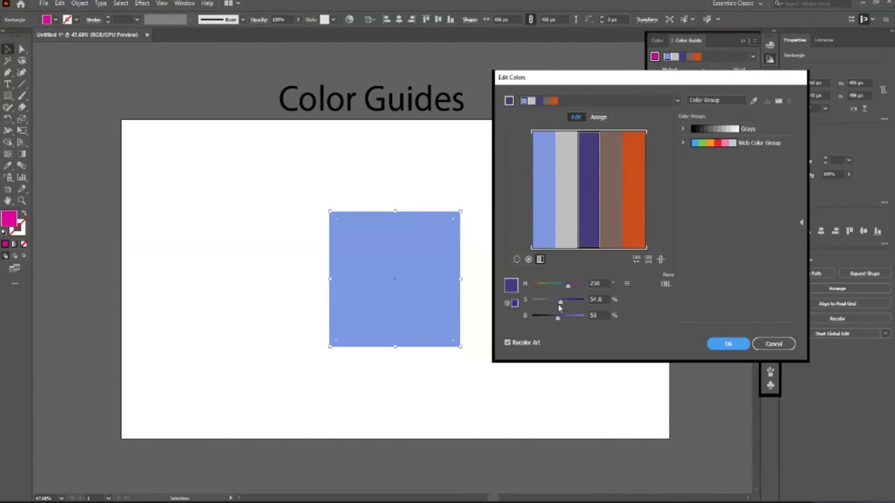
{"action": "mouse_move", "coordinate": [560, 302]}
{"action": "left_mouse_down"}
{"action": "mouse_move", "coordinate": [579, 302]}
{"action": "mouse_move", "coordinate": [548, 318]}
{"action": "left_mouse_up"}
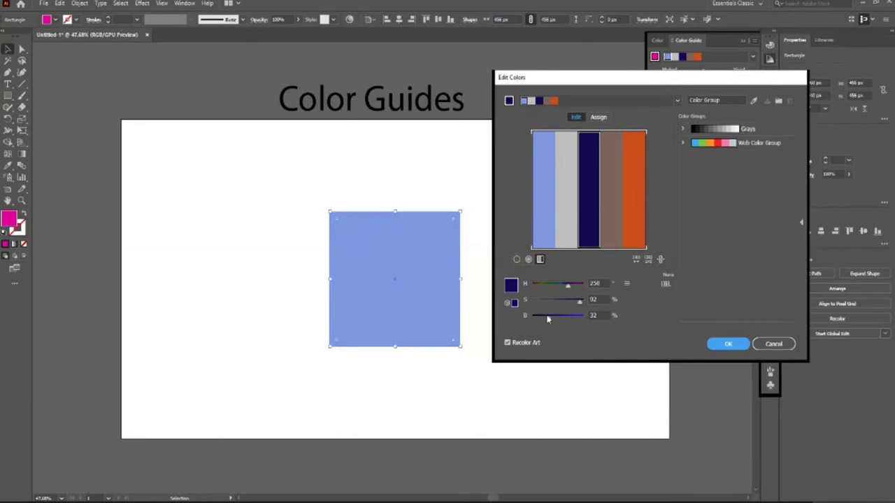
{"action": "left_click", "coordinate": [566, 200]}
{"action": "left_click", "coordinate": [551, 203]}
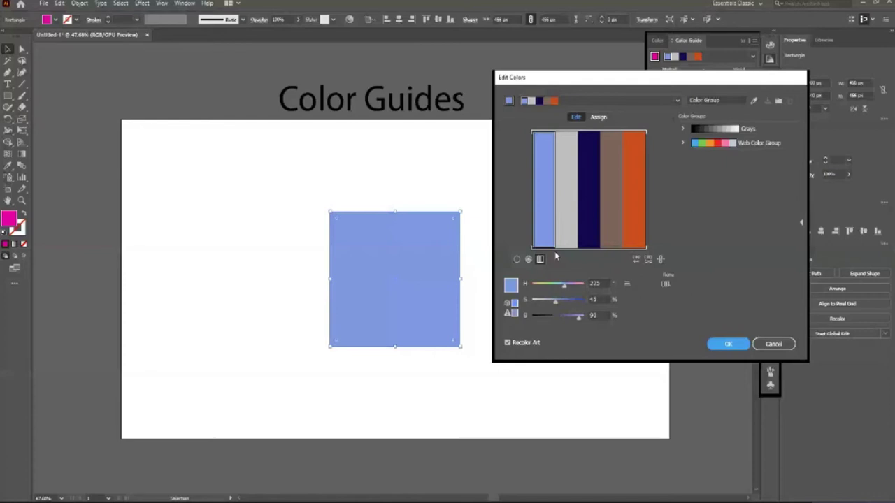
{"action": "left_click_drag", "start_coordinate": [551, 245], "coordinate": [597, 281]}
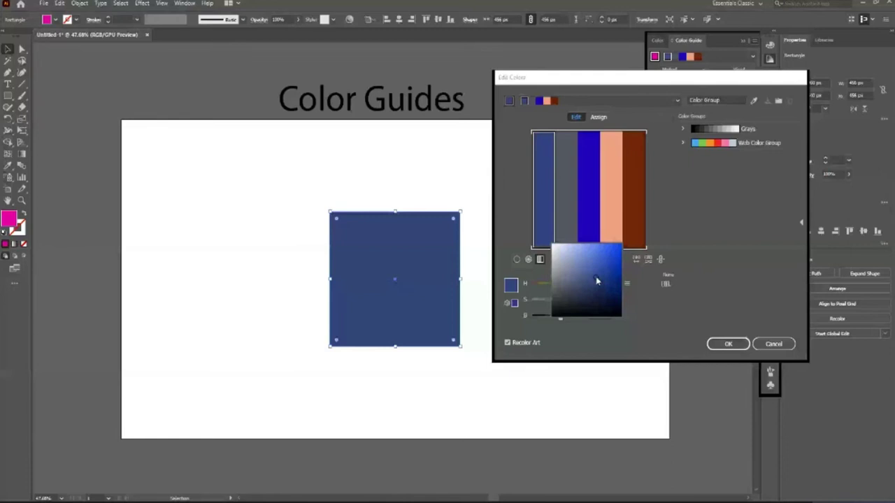
Pick a saturated dark navy for the grey slot from the colour spectrum.
{"action": "left_click", "coordinate": [567, 225]}
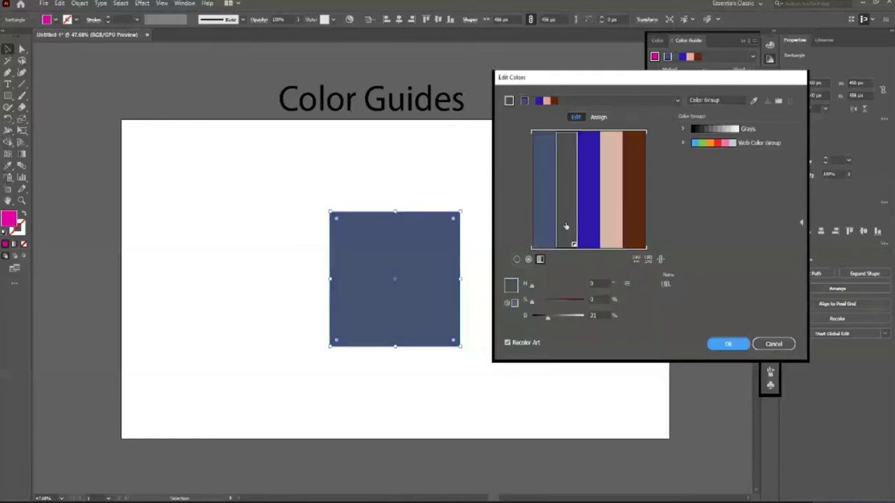
{"action": "left_click", "coordinate": [567, 226]}
{"action": "left_click", "coordinate": [611, 283]}
{"action": "left_click", "coordinate": [617, 296]}
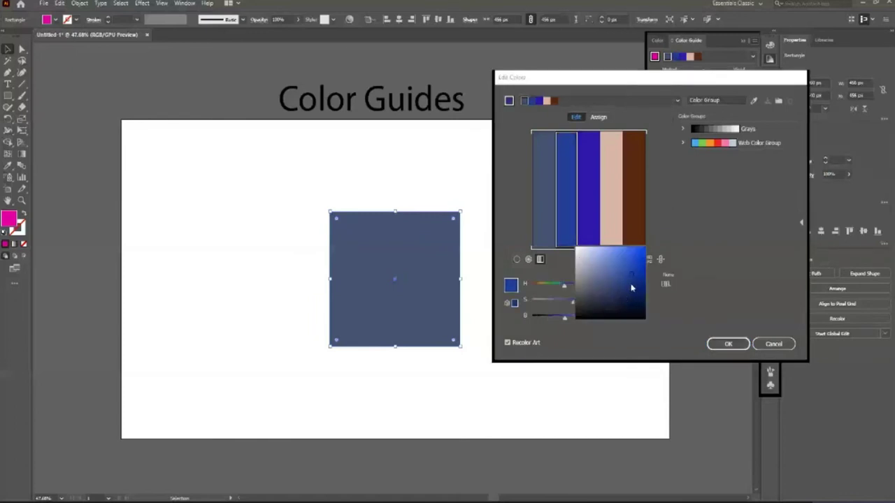
{"action": "left_click_drag", "start_coordinate": [618, 296], "coordinate": [622, 311]}
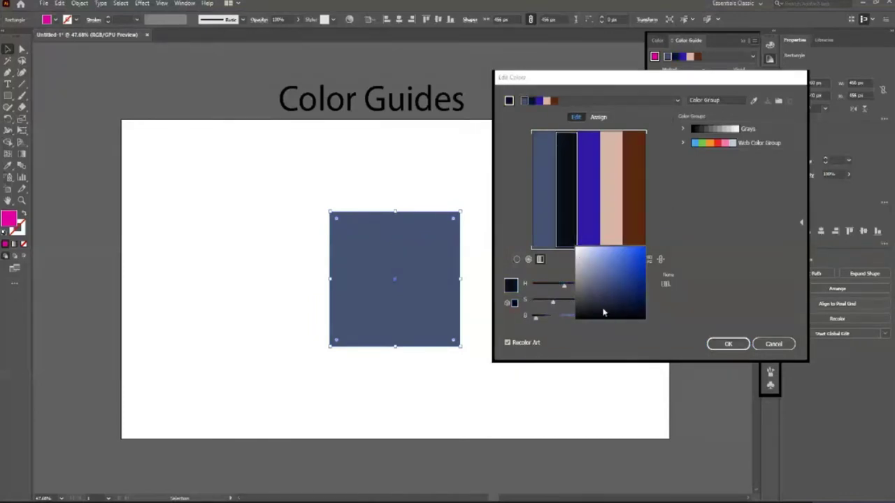
{"action": "left_click", "coordinate": [603, 297]}
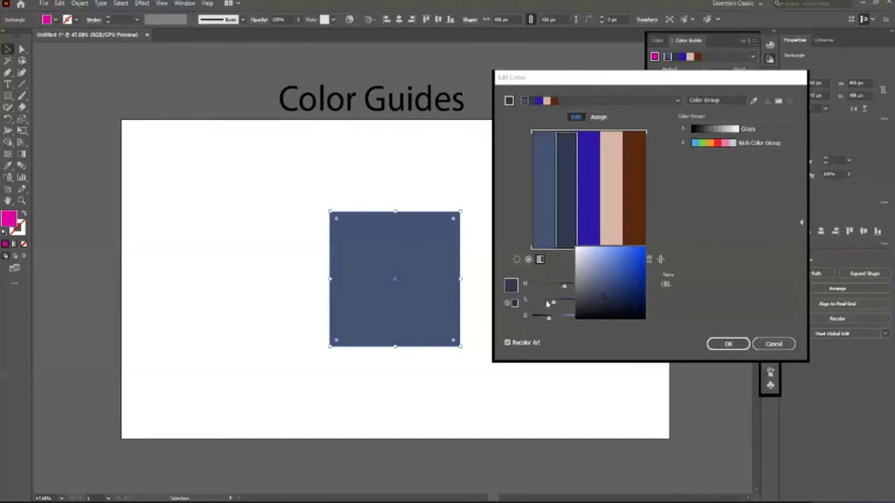
{"action": "left_click", "coordinate": [634, 294]}
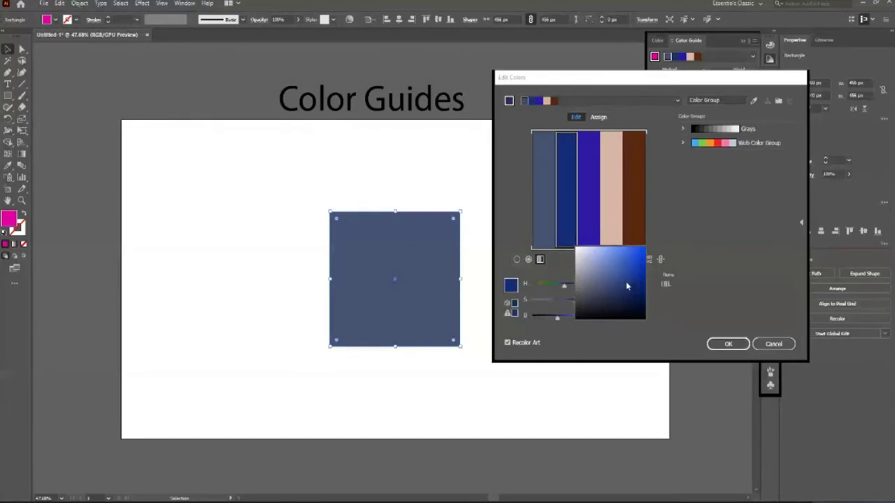
{"action": "left_click", "coordinate": [542, 241]}
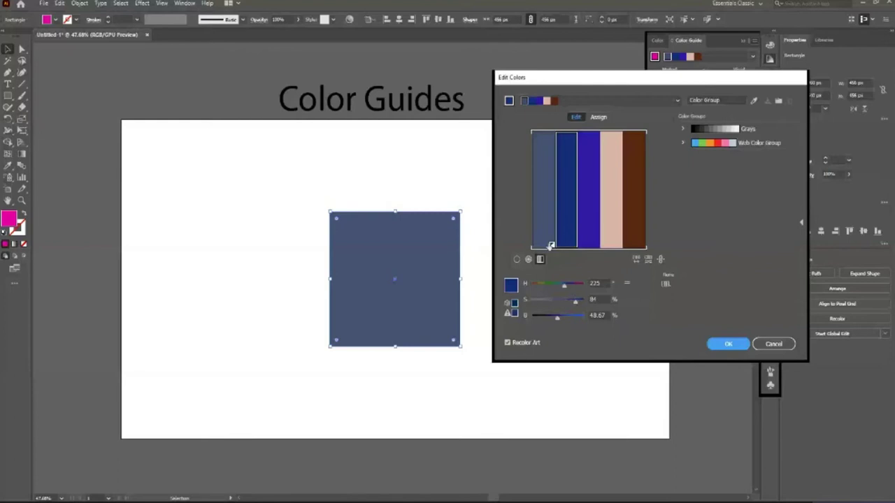
Darken the second colour so the square becomes deep navy, H 225°, S 60%, B 30%.
{"action": "left_click", "coordinate": [552, 246]}
{"action": "mouse_move", "coordinate": [604, 311]}
{"action": "left_mouse_down"}
{"action": "mouse_move", "coordinate": [608, 287]}
{"action": "mouse_move", "coordinate": [615, 295]}
{"action": "left_mouse_up"}
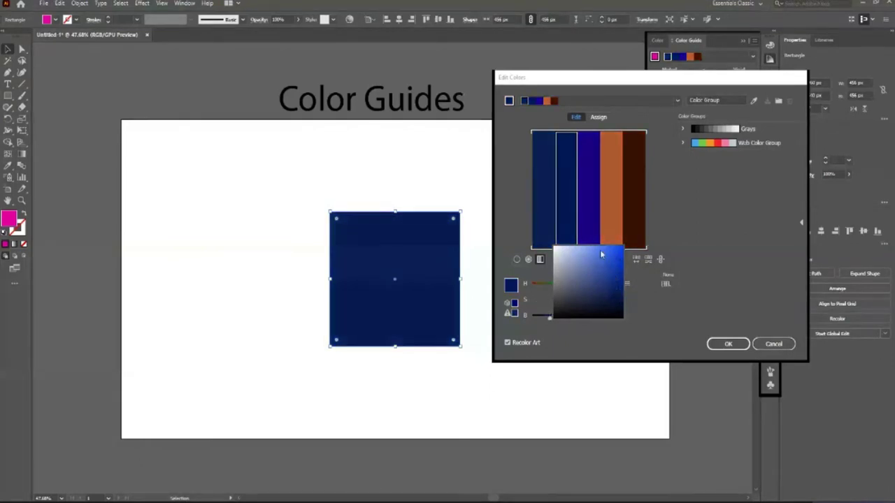
{"action": "left_click", "coordinate": [604, 288]}
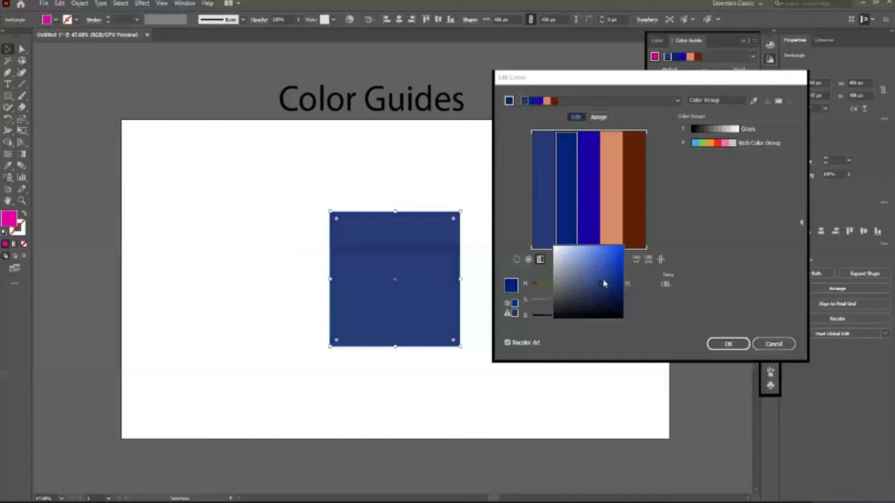
{"action": "left_click_drag", "start_coordinate": [604, 283], "coordinate": [604, 298]}
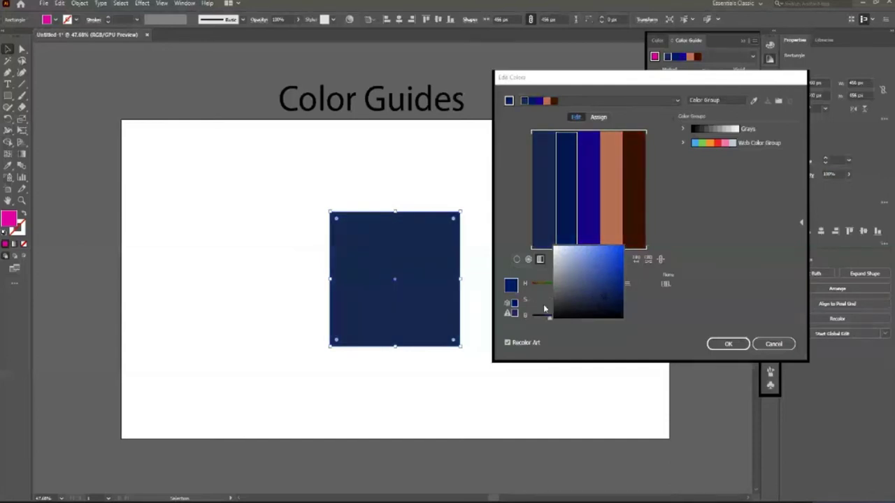
{"action": "left_click", "coordinate": [544, 308]}
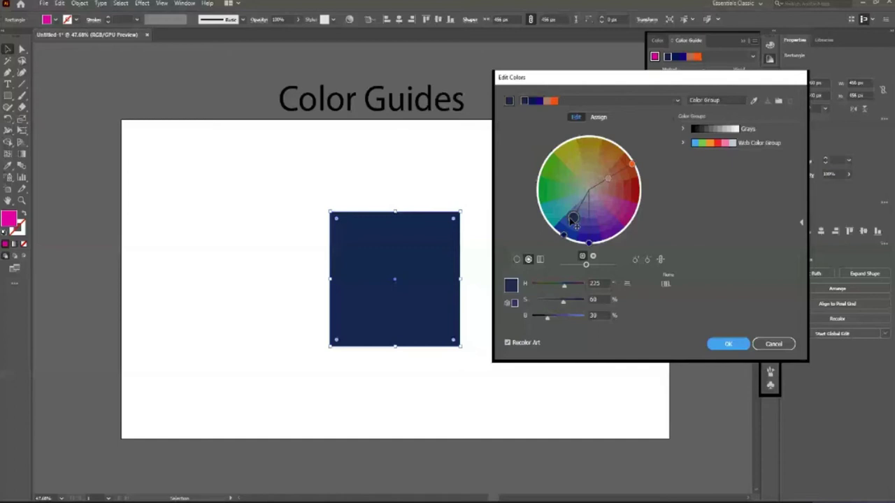
Rotate the harmony through teal to dark olive (H 56.58°, S 88.12%, B 32.67%) and apply it.
{"action": "left_click_drag", "start_coordinate": [573, 220], "coordinate": [568, 201]}
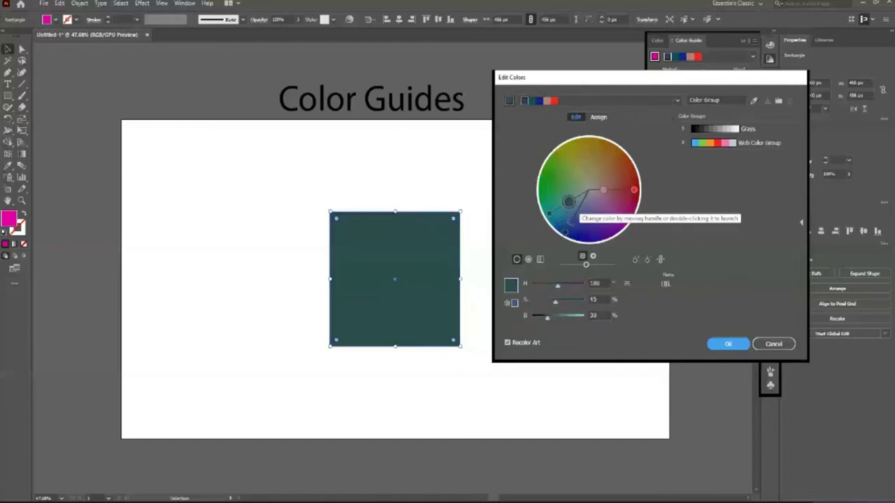
{"action": "left_click_drag", "start_coordinate": [570, 222], "coordinate": [557, 199]}
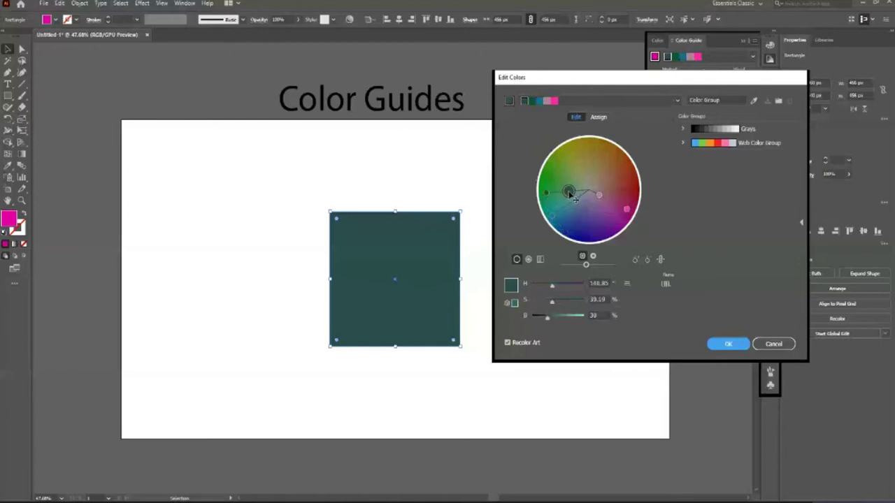
{"action": "left_click", "coordinate": [547, 191]}
{"action": "left_click_drag", "start_coordinate": [546, 190], "coordinate": [572, 147]}
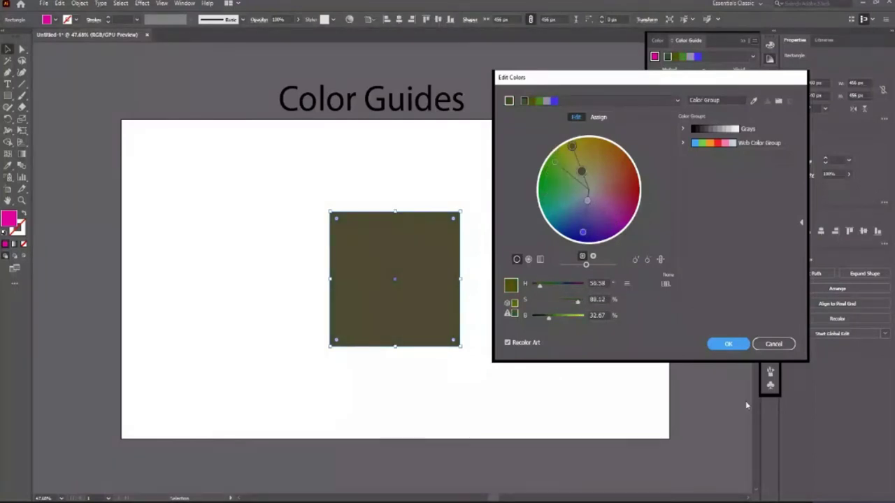
{"action": "left_click", "coordinate": [722, 348]}
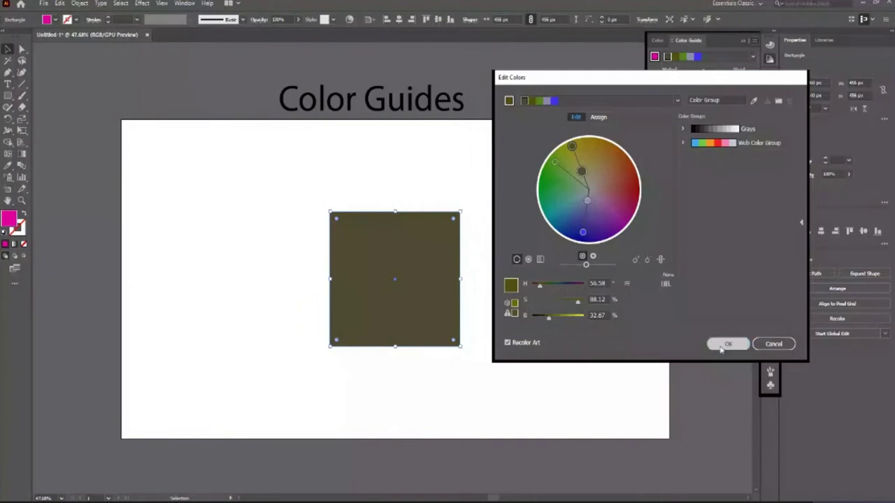
{"action": "left_click", "coordinate": [541, 338]}
Move the olive square to the top-left corner and stretch it into a 1920 px-wide top band.
{"action": "mouse_move", "coordinate": [419, 306]}
{"action": "left_mouse_down"}
{"action": "mouse_move", "coordinate": [254, 241]}
{"action": "mouse_move", "coordinate": [211, 213]}
{"action": "left_mouse_up"}
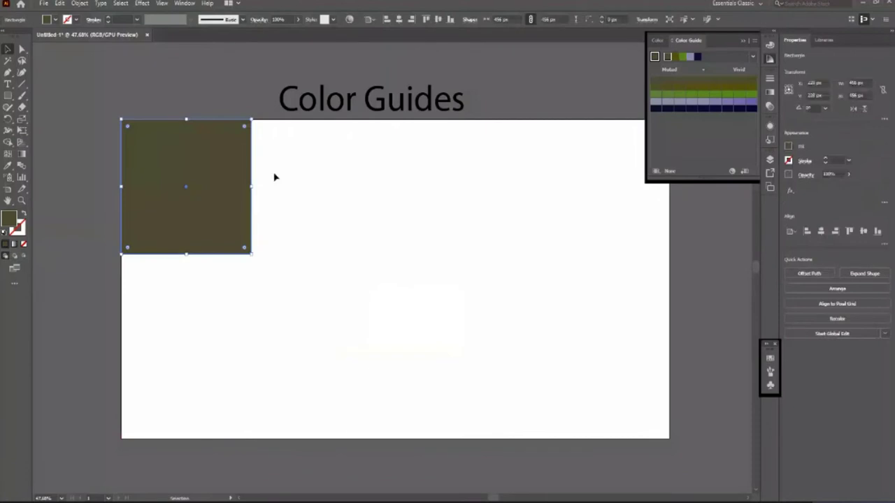
{"action": "left_click_drag", "start_coordinate": [251, 186], "coordinate": [668, 194]}
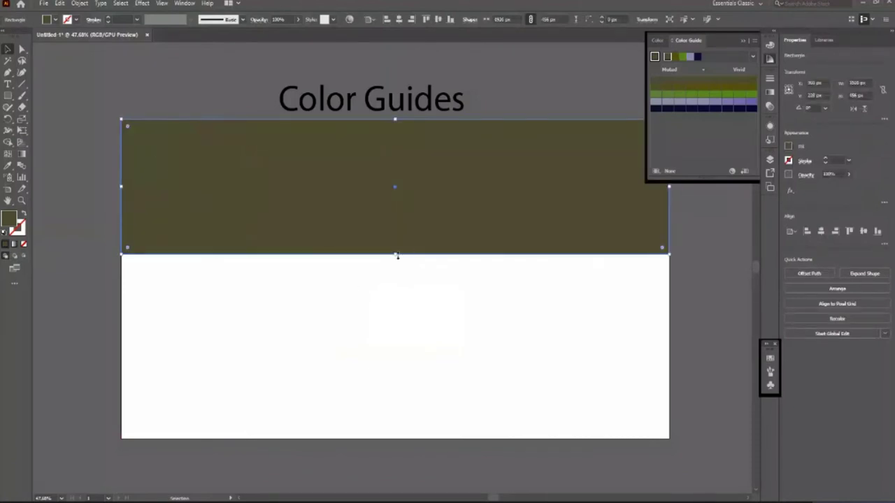
{"action": "left_click_drag", "start_coordinate": [397, 256], "coordinate": [398, 284]}
{"action": "left_click", "coordinate": [442, 355]}
{"action": "scroll", "coordinate": [575, 309], "scroll_direction": "down", "scroll_amount": 1}
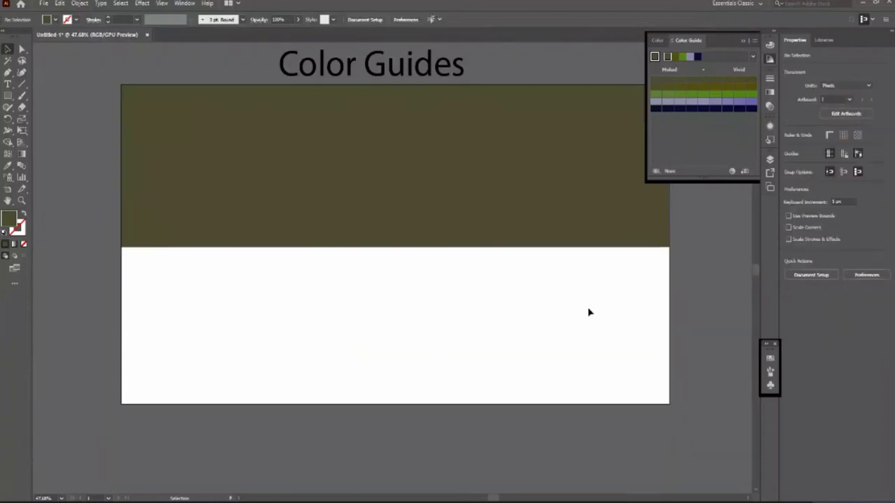
{"action": "scroll", "coordinate": [588, 309], "scroll_direction": "up", "scroll_amount": 1}
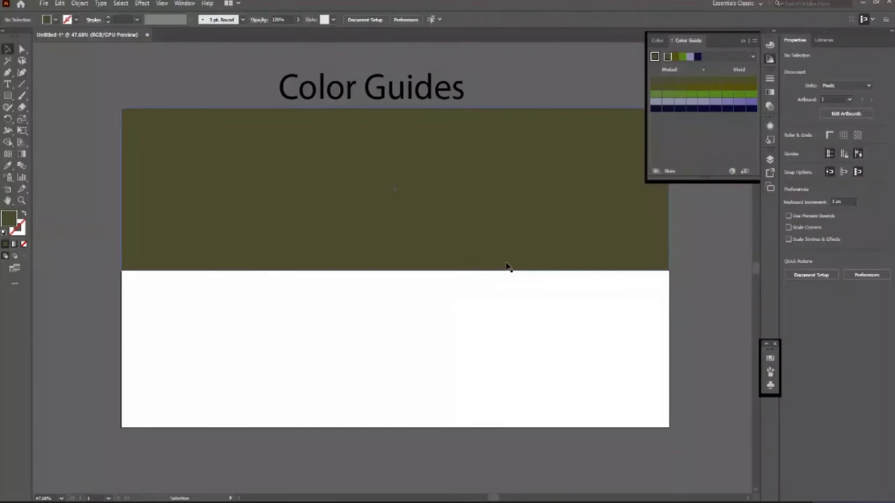
Close the Color Guide, select the olive band, and inspect its stroke and transparency settings.
{"action": "left_click", "coordinate": [743, 41]}
{"action": "left_click", "coordinate": [770, 78]}
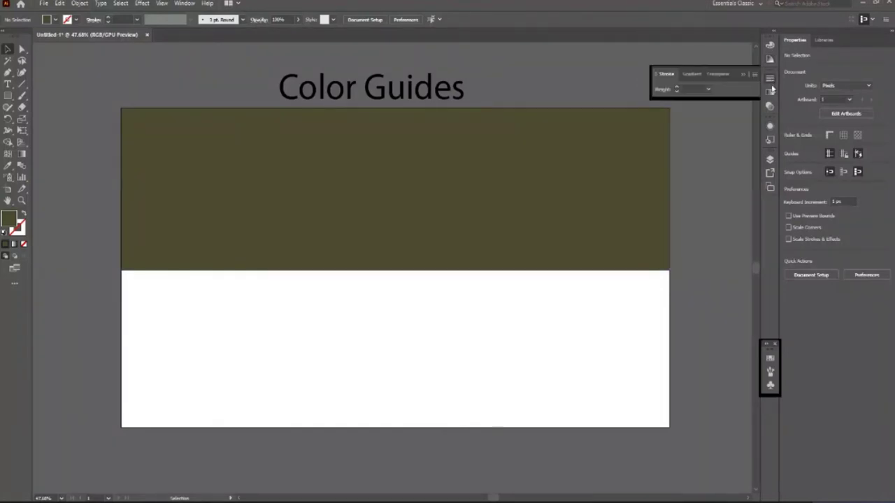
{"action": "left_click", "coordinate": [598, 165]}
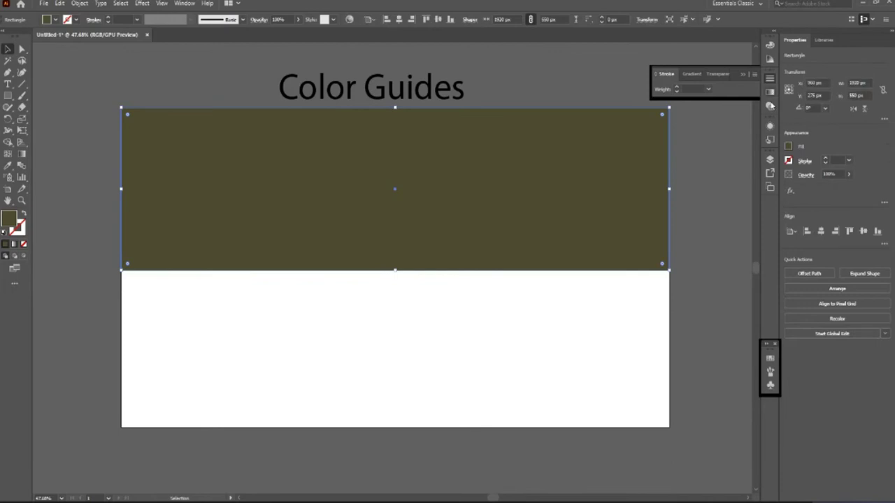
{"action": "left_click", "coordinate": [769, 106]}
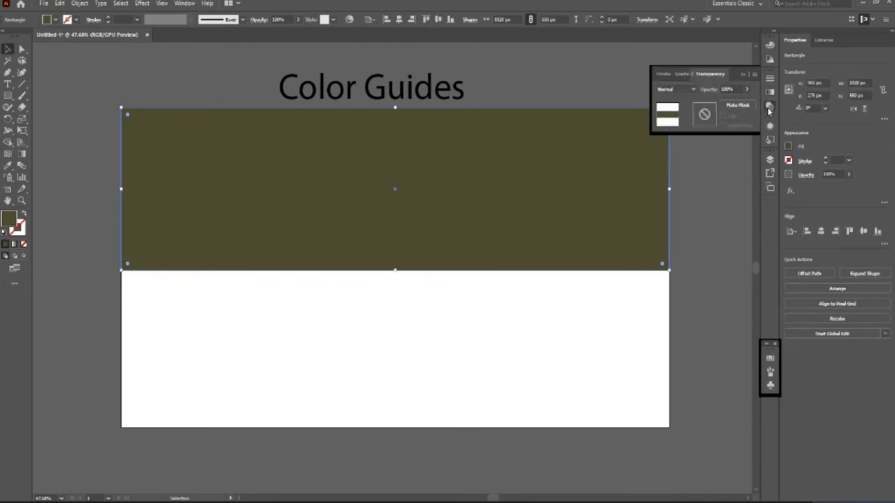
{"action": "left_click", "coordinate": [743, 74]}
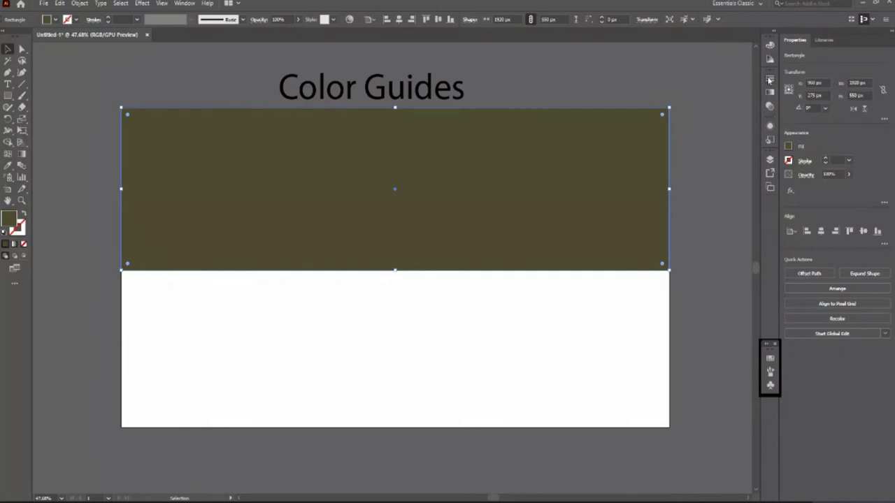
Compare Color Guide harmonies with the colour spectrum picker, close it, and open the Window menu.
{"action": "left_click", "coordinate": [769, 60]}
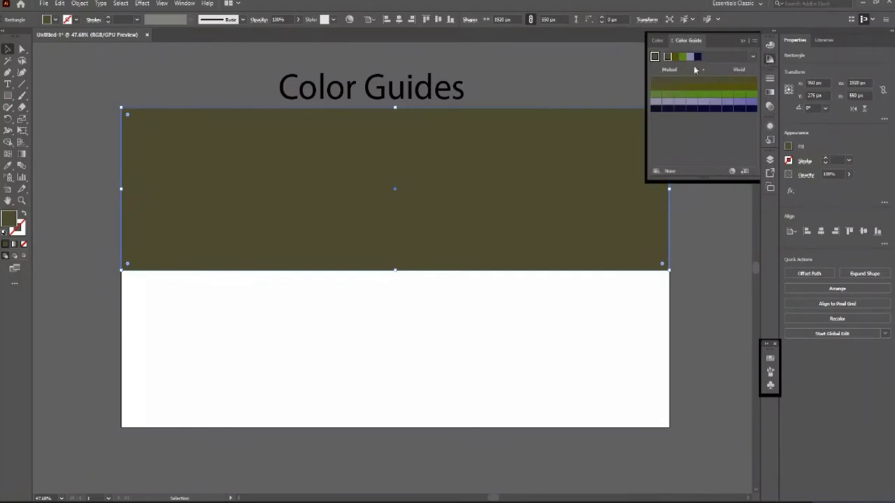
{"action": "left_click", "coordinate": [743, 40]}
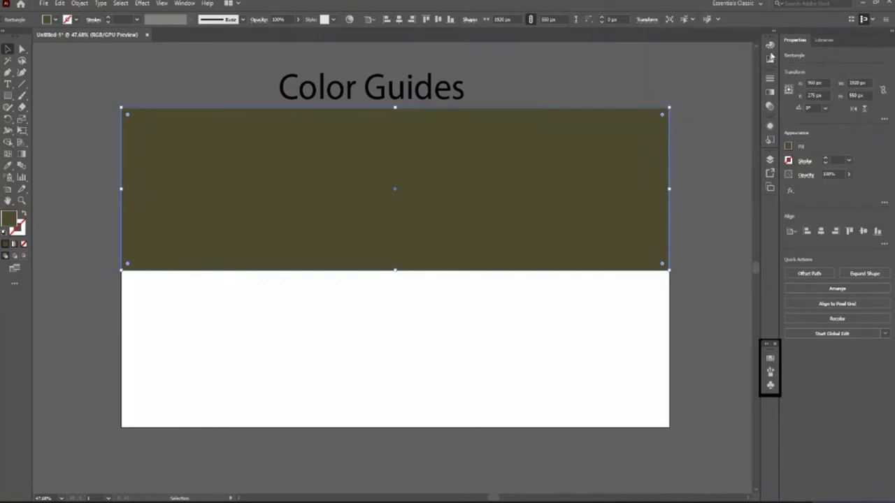
{"action": "left_click", "coordinate": [770, 45]}
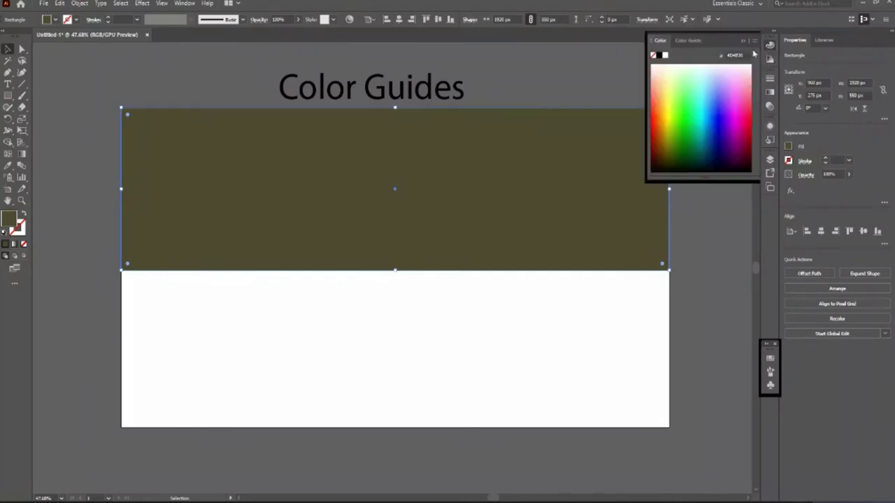
{"action": "left_click", "coordinate": [694, 40]}
{"action": "left_click", "coordinate": [656, 39]}
{"action": "left_click", "coordinate": [745, 42]}
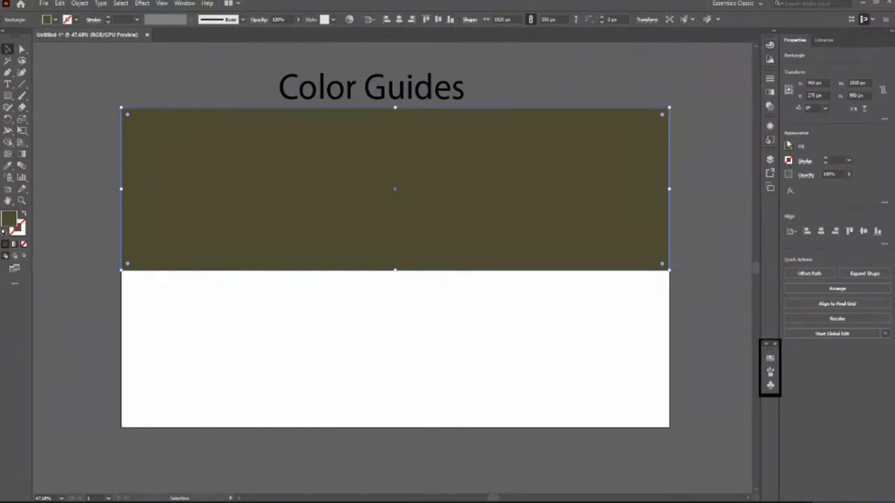
{"action": "left_click", "coordinate": [183, 3]}
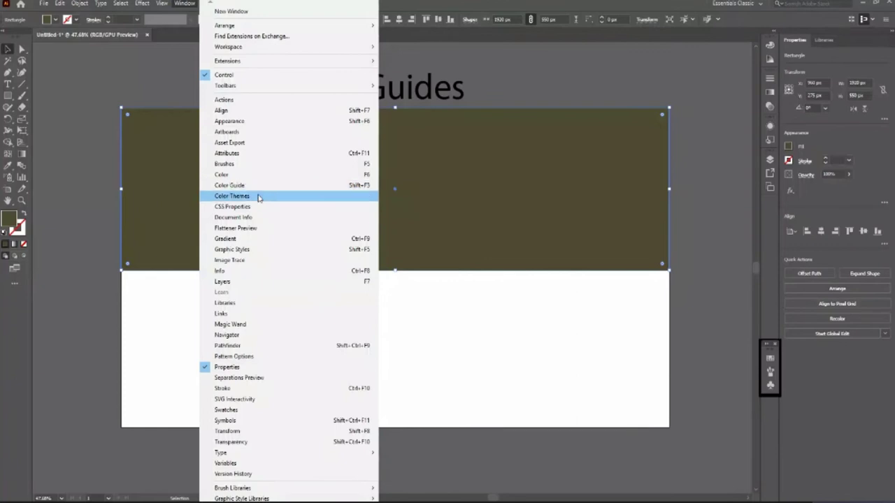
{"action": "left_click", "coordinate": [255, 185]}
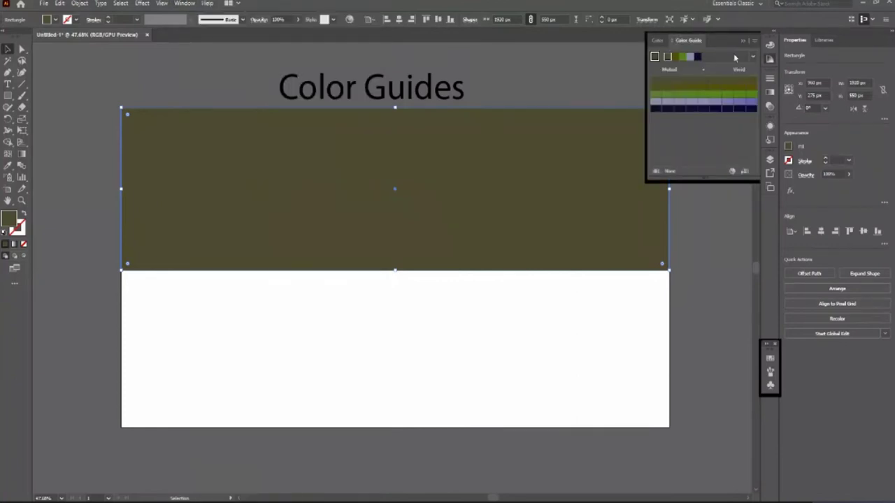
{"action": "left_click", "coordinate": [184, 4]}
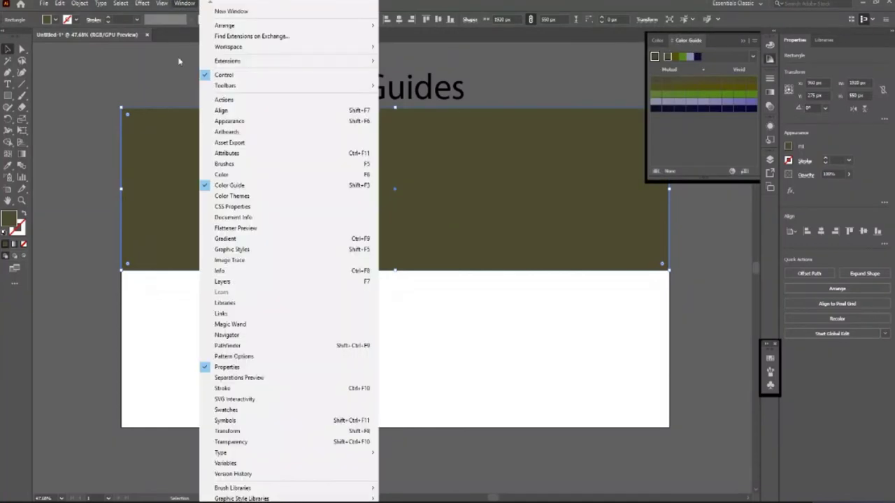
{"action": "left_click", "coordinate": [232, 195]}
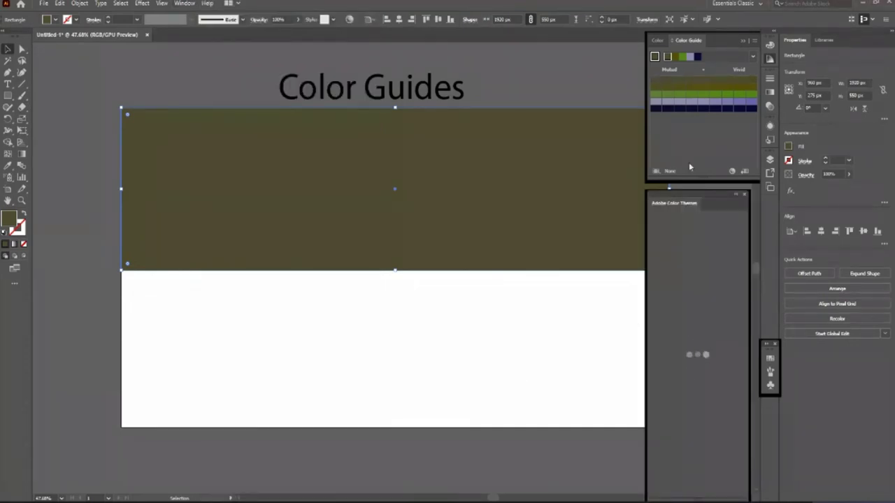
{"action": "left_click_drag", "start_coordinate": [715, 200], "coordinate": [685, 122]}
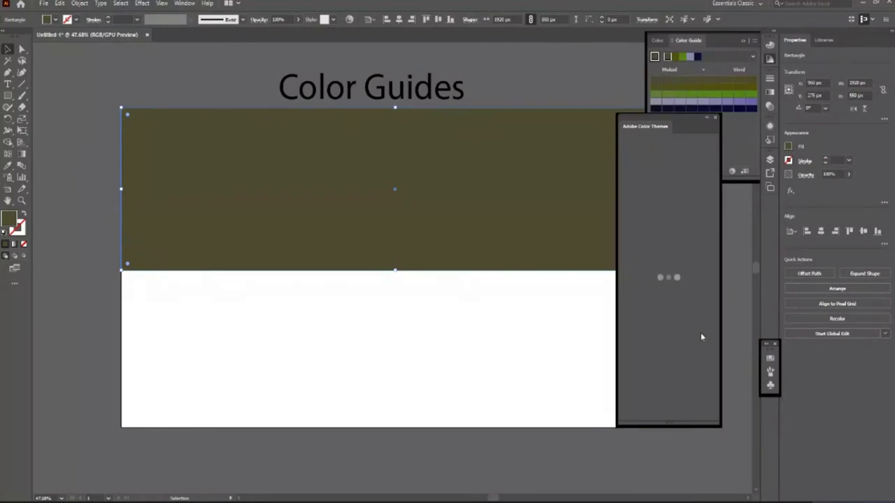
{"action": "left_click", "coordinate": [707, 118]}
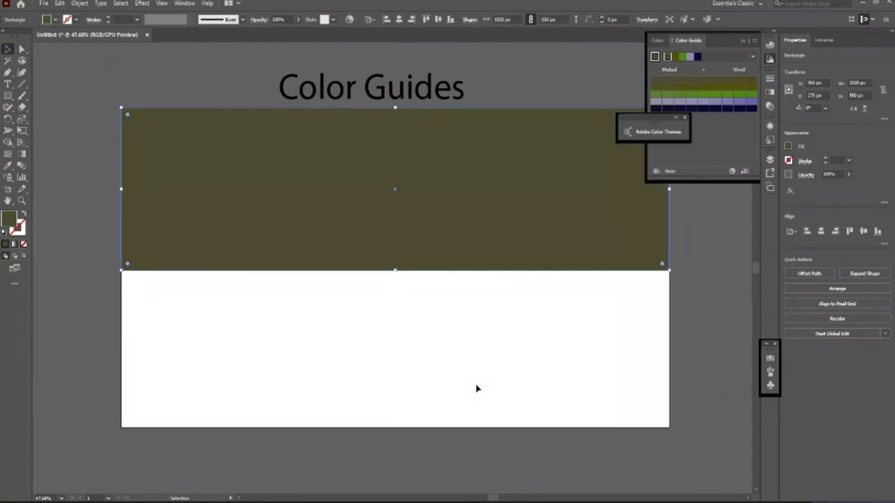
{"action": "left_click", "coordinate": [685, 118]}
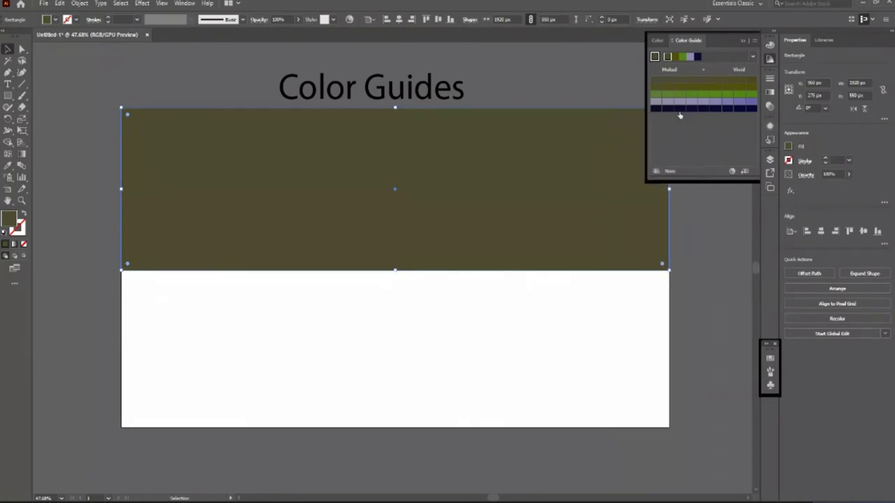
{"action": "left_click", "coordinate": [741, 44]}
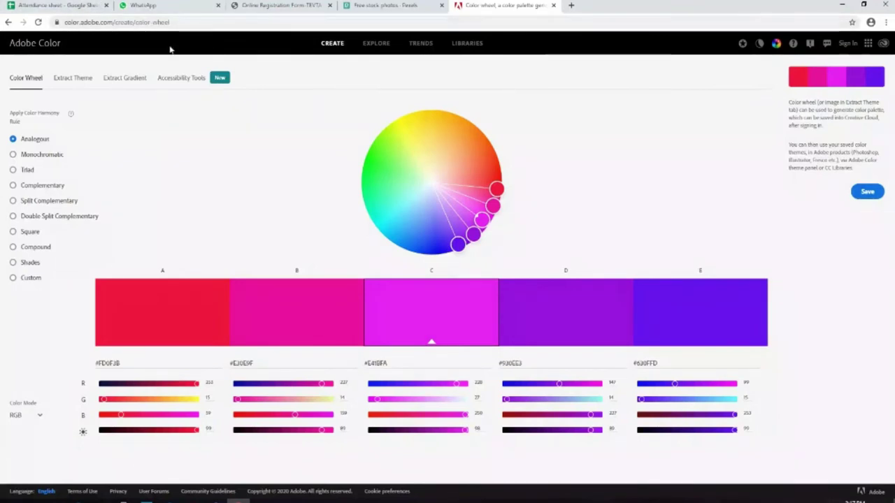
Rotate the analogous harmony on the colour wheel toward blue hues.
{"action": "left_click_drag", "start_coordinate": [458, 244], "coordinate": [444, 249]}
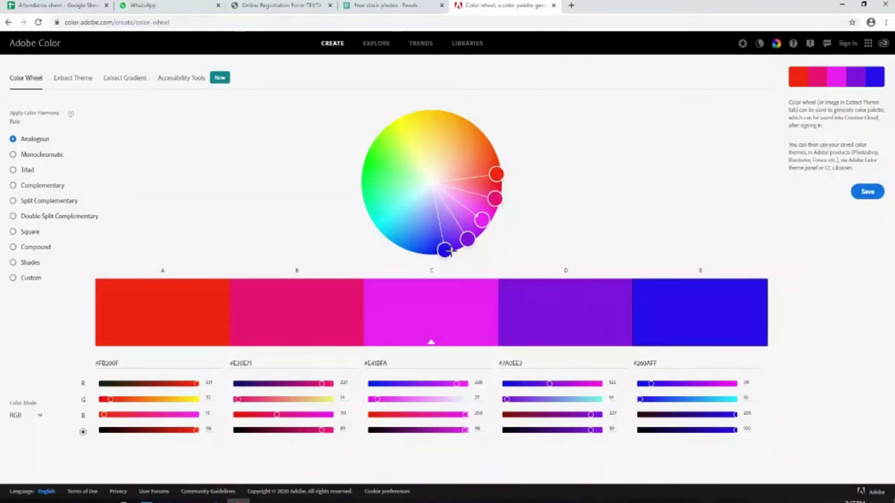
{"action": "left_click_drag", "start_coordinate": [445, 250], "coordinate": [429, 244]}
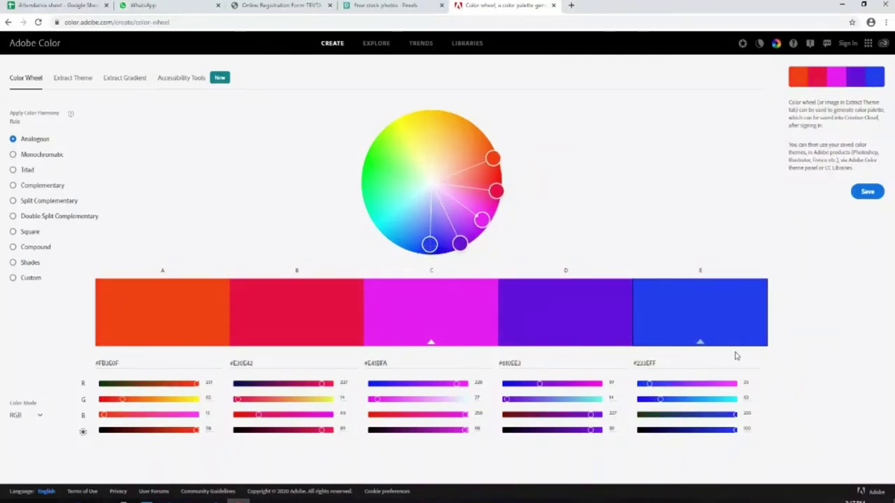
{"action": "left_click", "coordinate": [666, 361]}
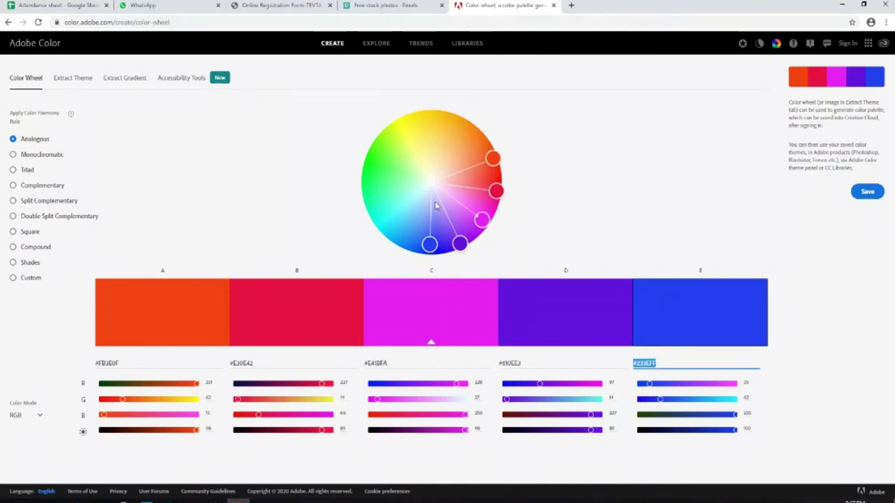
{"action": "left_click_drag", "start_coordinate": [429, 244], "coordinate": [413, 235]}
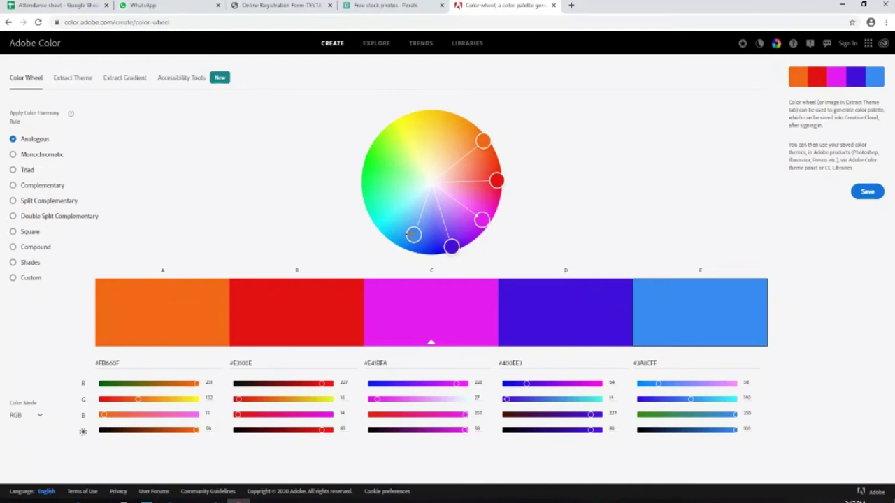
{"action": "left_click_drag", "start_coordinate": [451, 246], "coordinate": [428, 249]}
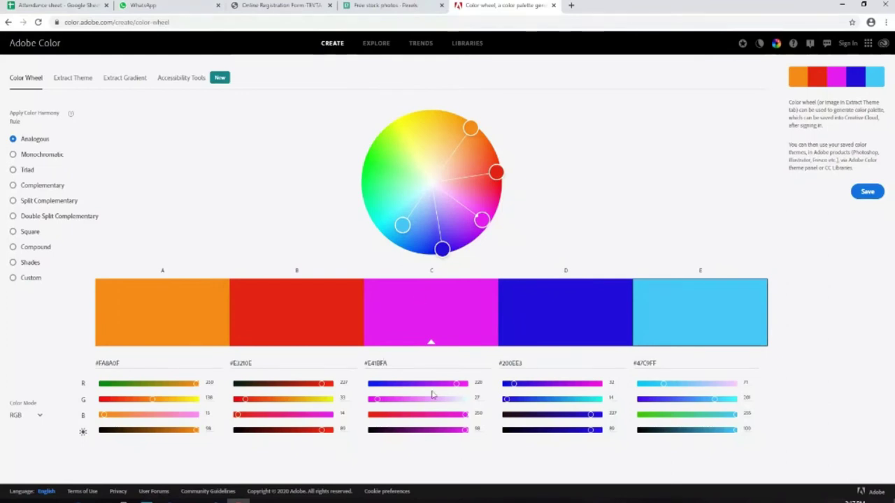
Use the RGB sliders to darken swatch C to #493AD6 and make swatch A orange.
{"action": "left_click_drag", "start_coordinate": [456, 385], "coordinate": [444, 388]}
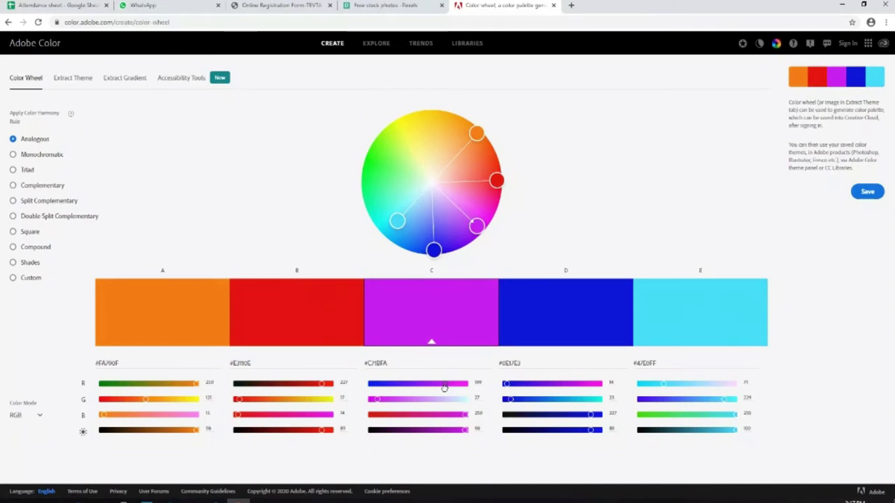
{"action": "left_click_drag", "start_coordinate": [444, 388], "coordinate": [439, 389]}
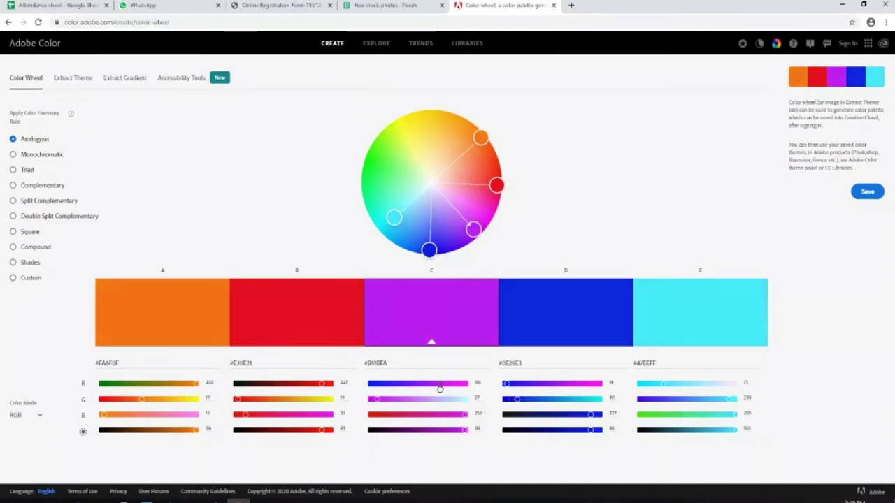
{"action": "mouse_move", "coordinate": [439, 389]}
{"action": "left_mouse_down"}
{"action": "mouse_move", "coordinate": [401, 387]}
{"action": "mouse_move", "coordinate": [385, 401]}
{"action": "mouse_move", "coordinate": [394, 400]}
{"action": "left_mouse_up"}
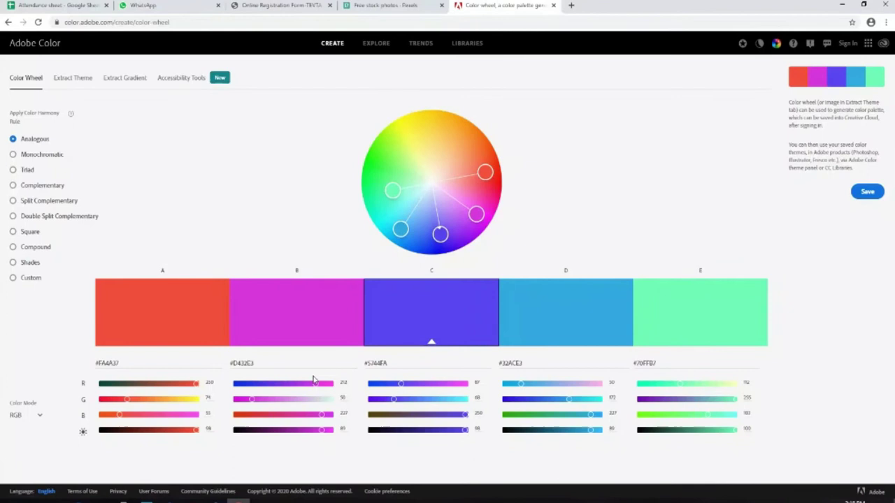
{"action": "left_click_drag", "start_coordinate": [127, 399], "coordinate": [152, 399]}
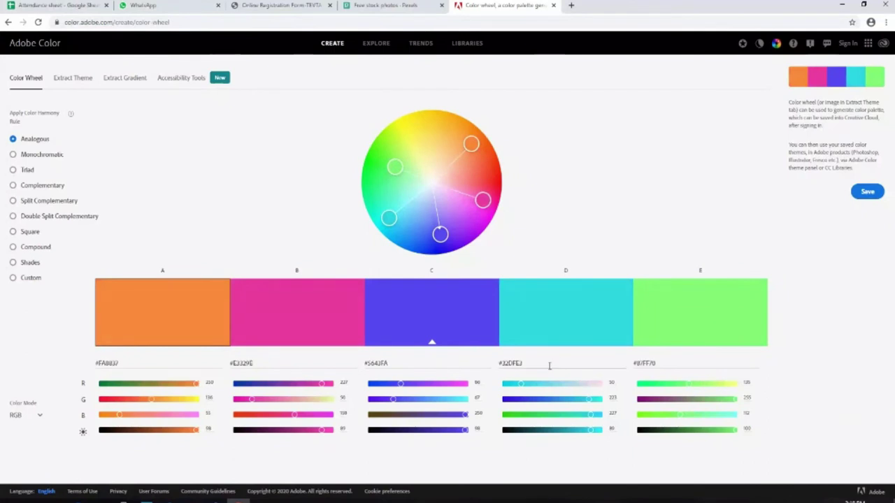
{"action": "left_click_drag", "start_coordinate": [464, 429], "coordinate": [455, 429]}
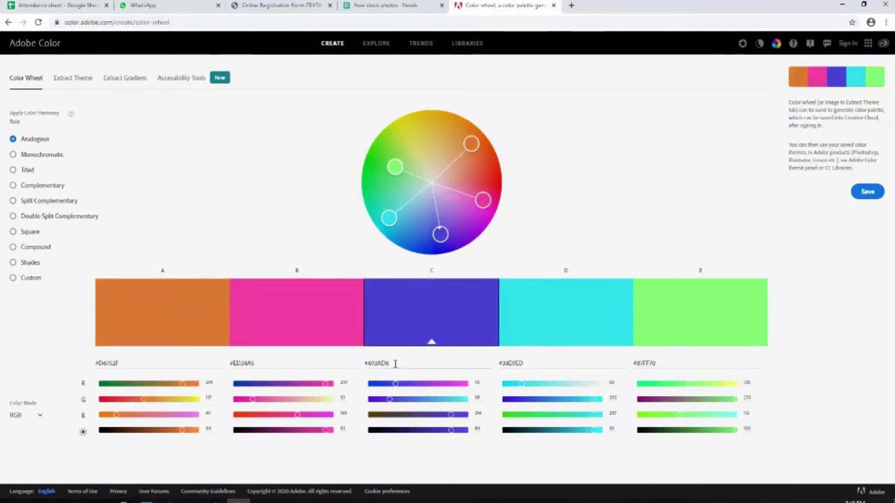
Select and copy pink swatch B's hex code #ED34A5.
{"action": "left_click_drag", "start_coordinate": [396, 363], "coordinate": [363, 364]}
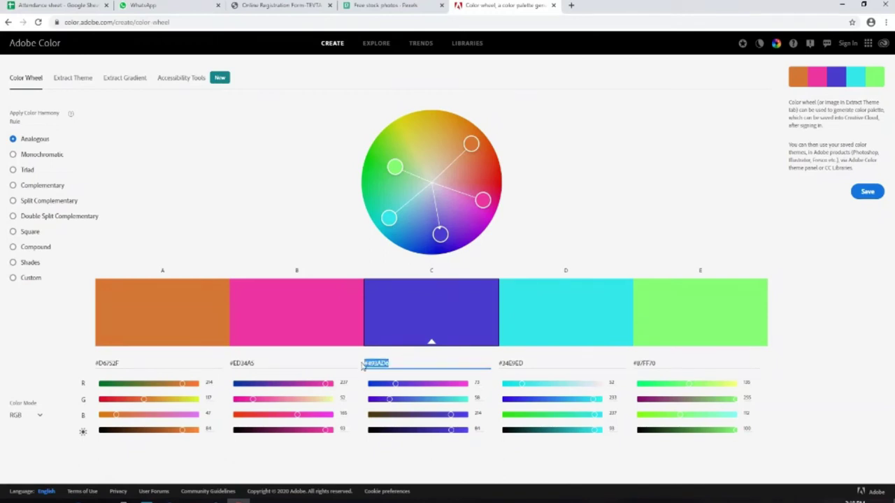
{"action": "left_click", "coordinate": [278, 361]}
{"action": "left_click_drag", "start_coordinate": [272, 362], "coordinate": [231, 364]}
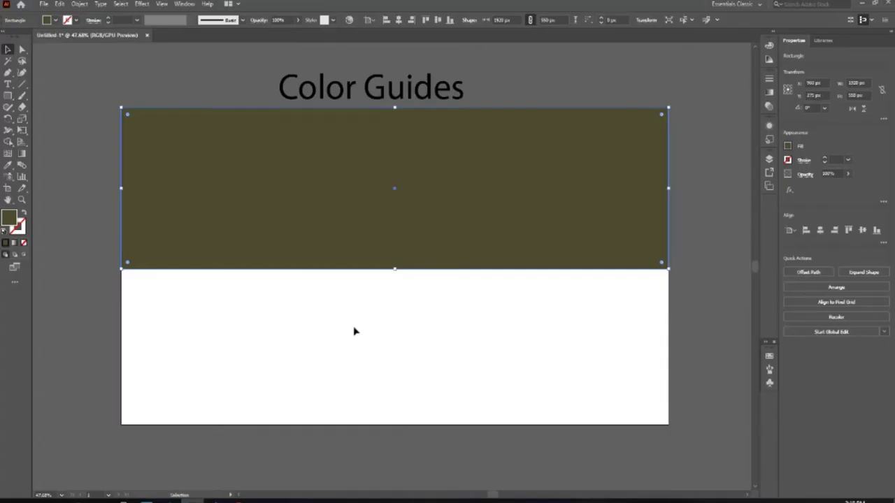
{"action": "left_click", "coordinate": [354, 332]}
Duplicate the olive rectangle into the lower half and fill the copy pink #ED34A5.
{"action": "left_click", "coordinate": [393, 220]}
{"action": "left_click_drag", "start_coordinate": [393, 220], "coordinate": [393, 382]}
{"action": "left_click_drag", "start_coordinate": [549, 350], "coordinate": [549, 347]}
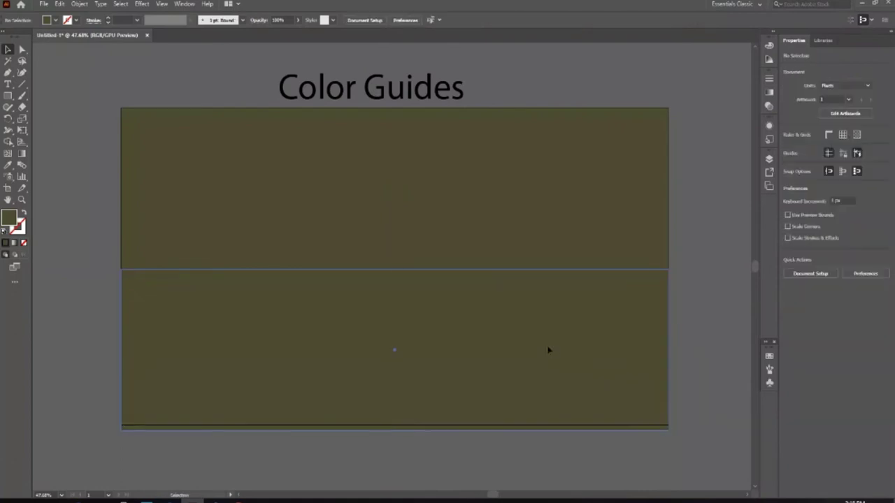
{"action": "double_click", "coordinate": [7, 218]}
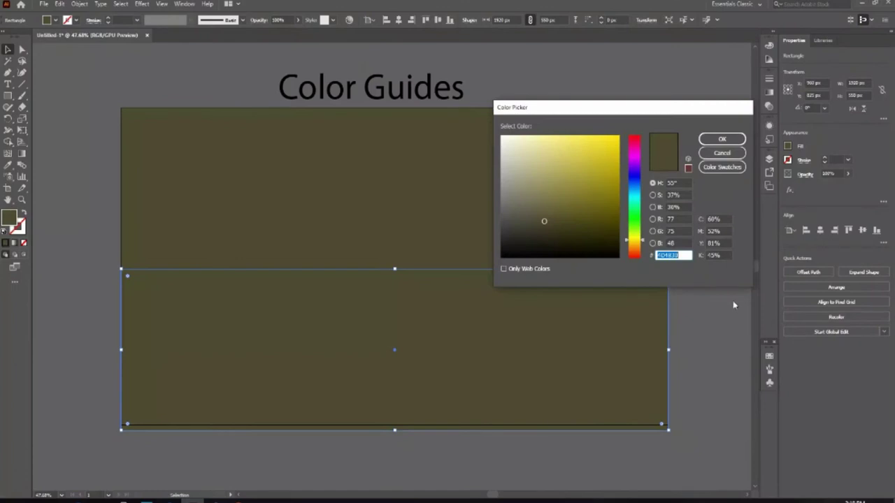
{"action": "type", "text": "#ED31A5"}
{"action": "key", "text": "Return"}
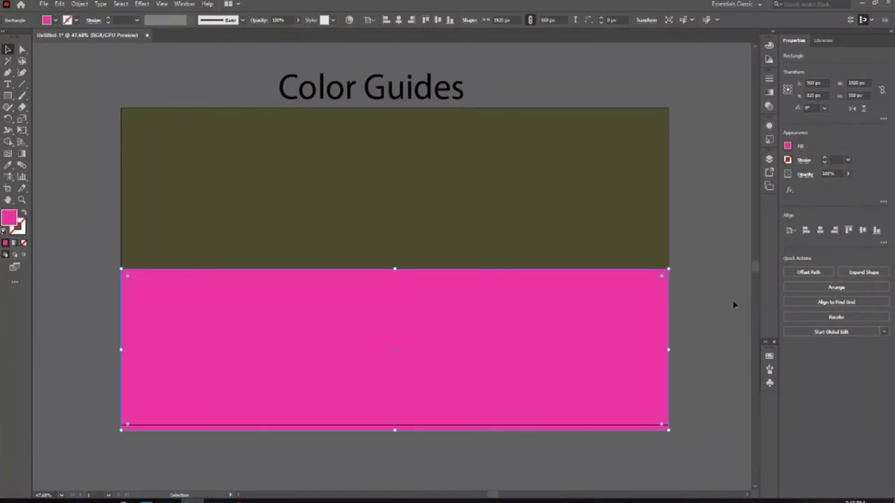
{"action": "left_click", "coordinate": [606, 482]}
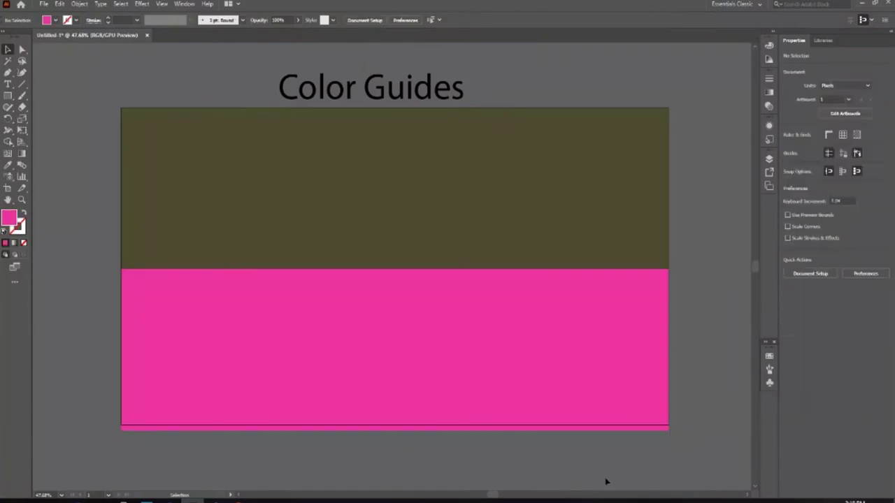
Narrow the pink rectangle into a strip and fill a blue-violet strip with swatch C's colour.
{"action": "key", "text": "alt+Tab"}
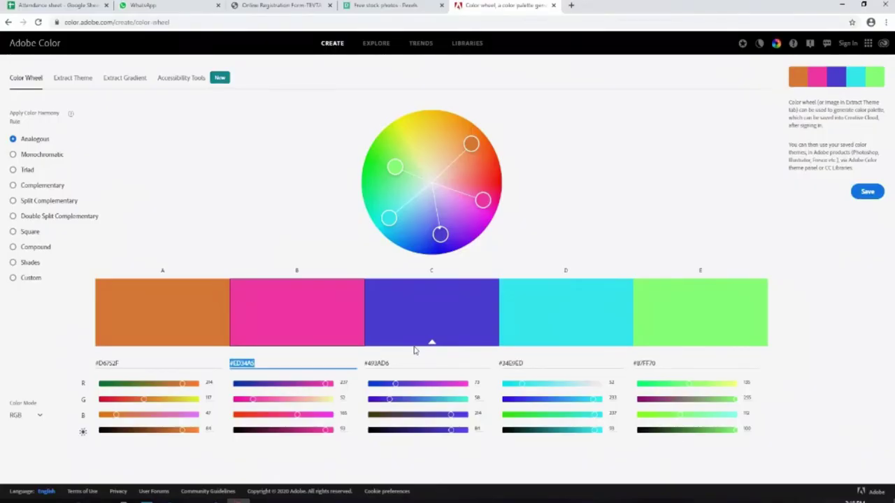
{"action": "left_click_drag", "start_coordinate": [396, 365], "coordinate": [362, 368]}
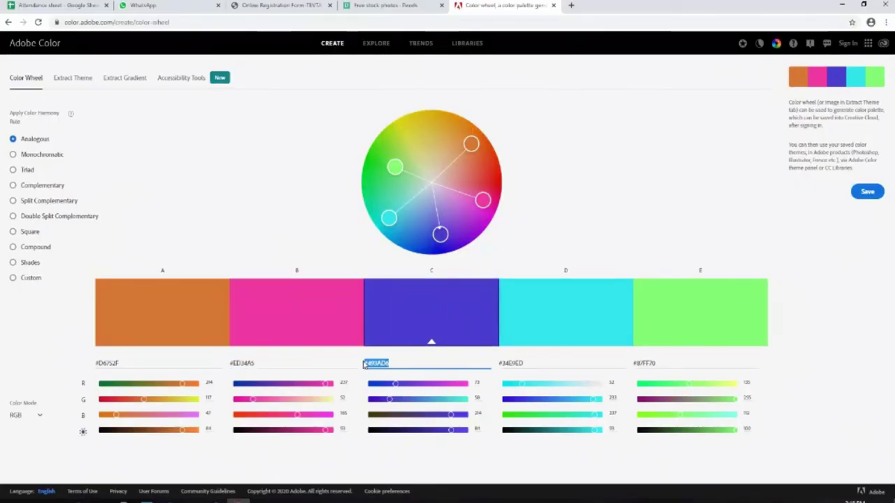
{"action": "key", "text": "alt+Tab"}
{"action": "left_click", "coordinate": [543, 359]}
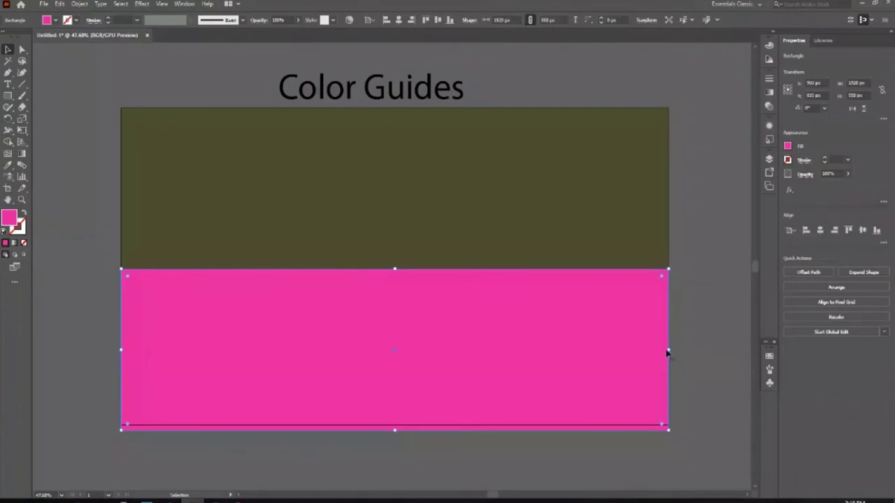
{"action": "mouse_move", "coordinate": [669, 351]}
{"action": "left_mouse_down"}
{"action": "mouse_move", "coordinate": [165, 329]}
{"action": "mouse_move", "coordinate": [189, 358]}
{"action": "left_mouse_up"}
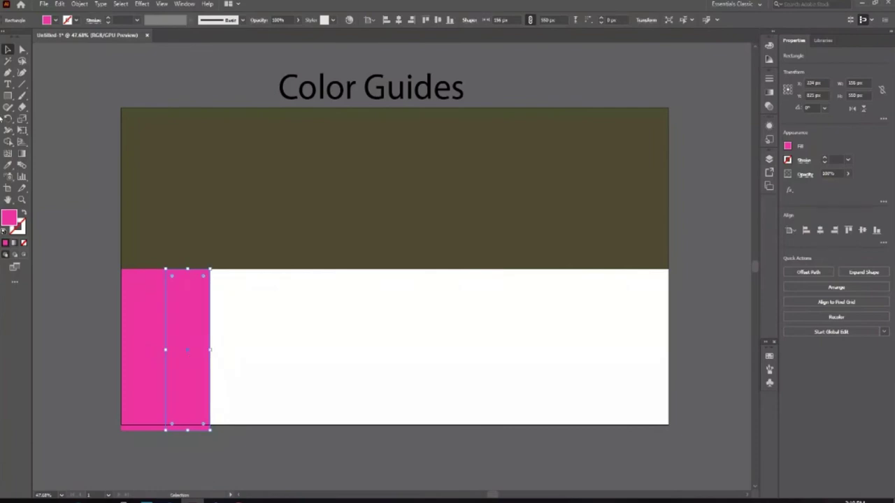
{"action": "double_click", "coordinate": [10, 219]}
{"action": "key", "text": "ctrl+v"}
{"action": "key", "text": "Return"}
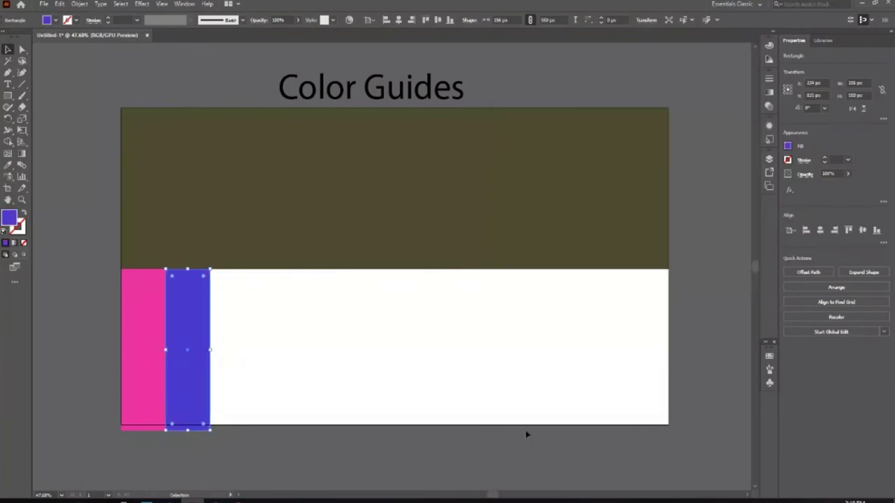
{"action": "left_click", "coordinate": [314, 406]}
Duplicate the blue strip to its right and fill the copy with swatch D's cyan.
{"action": "key", "text": "alt+Tab"}
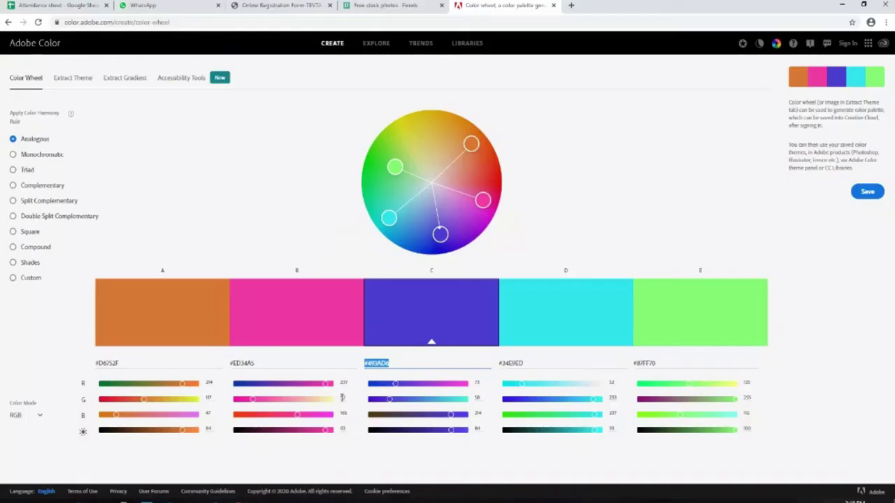
{"action": "left_click", "coordinate": [546, 362]}
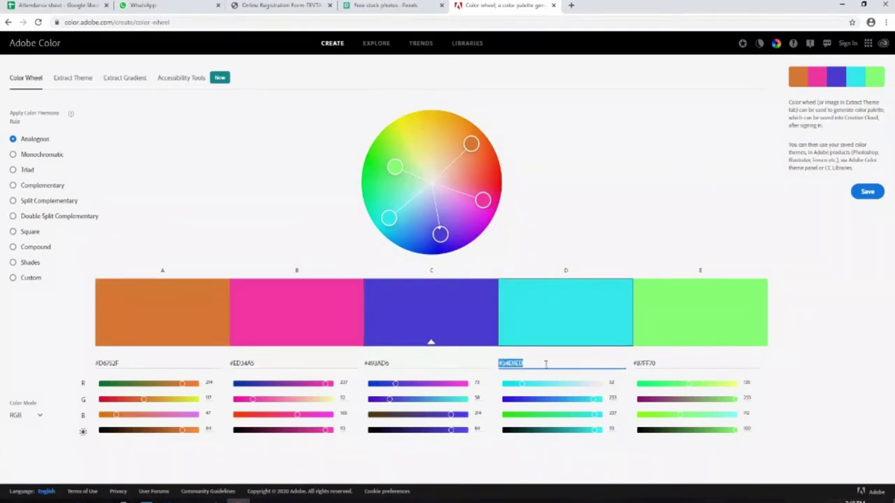
{"action": "key", "text": "alt+Tab"}
{"action": "left_click", "coordinate": [179, 386]}
{"action": "left_click_drag", "start_coordinate": [191, 389], "coordinate": [237, 394]}
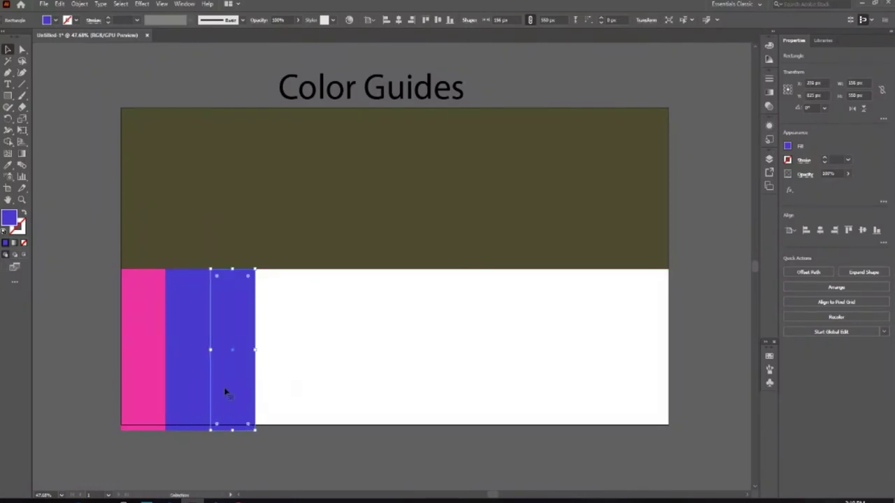
{"action": "double_click", "coordinate": [10, 219]}
{"action": "key", "text": "ctrl+v"}
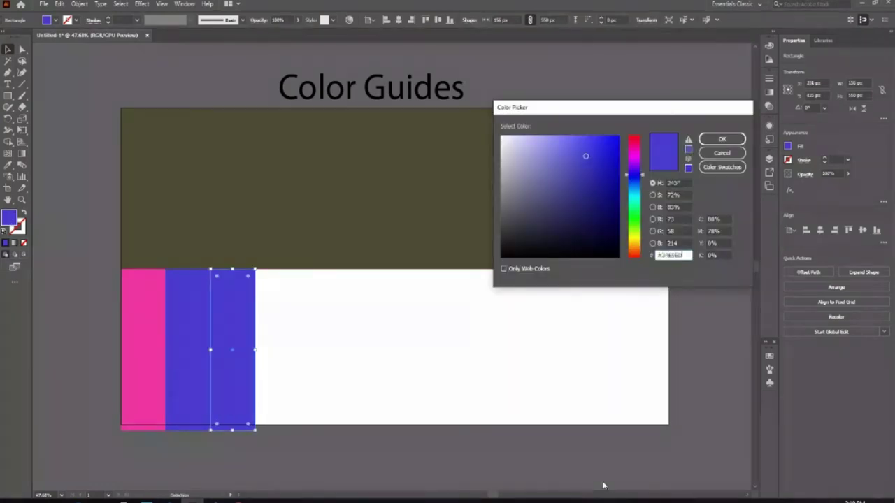
{"action": "key", "text": "Return"}
{"action": "left_click", "coordinate": [462, 360]}
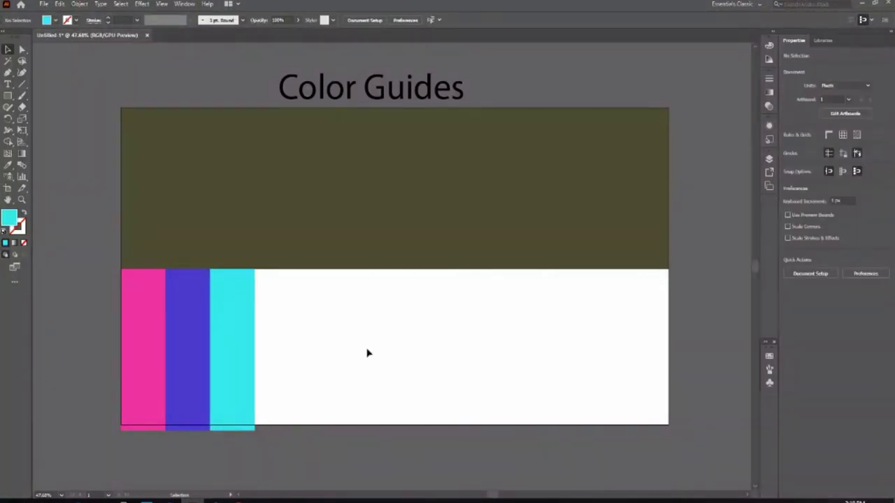
{"action": "key", "text": "alt+Tab"}
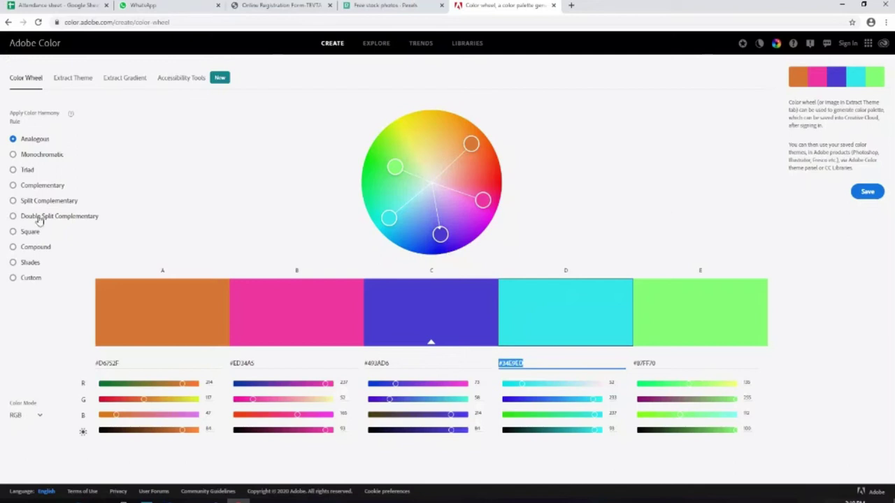
Mute all participants in the video meeting and shrink it back to an overlay.
{"action": "left_click", "coordinate": [215, 498]}
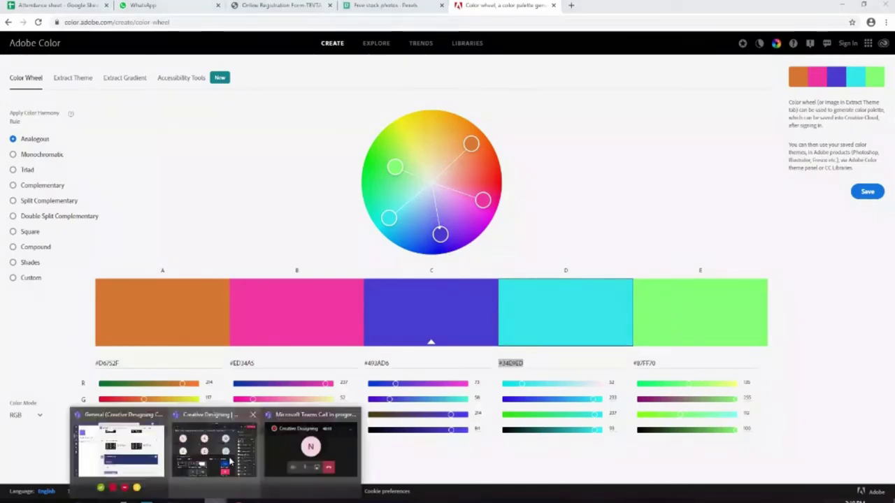
{"action": "left_click", "coordinate": [230, 461]}
{"action": "left_click", "coordinate": [723, 129]}
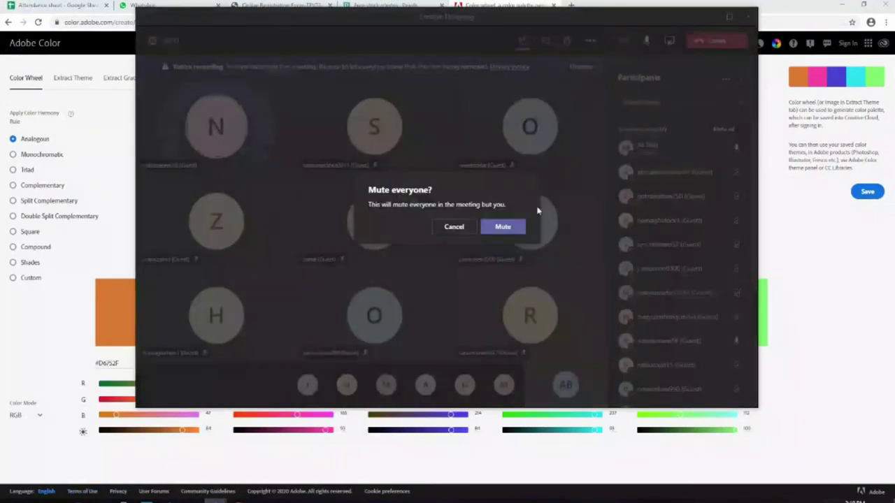
{"action": "left_click", "coordinate": [503, 227]}
{"action": "left_click", "coordinate": [711, 16]}
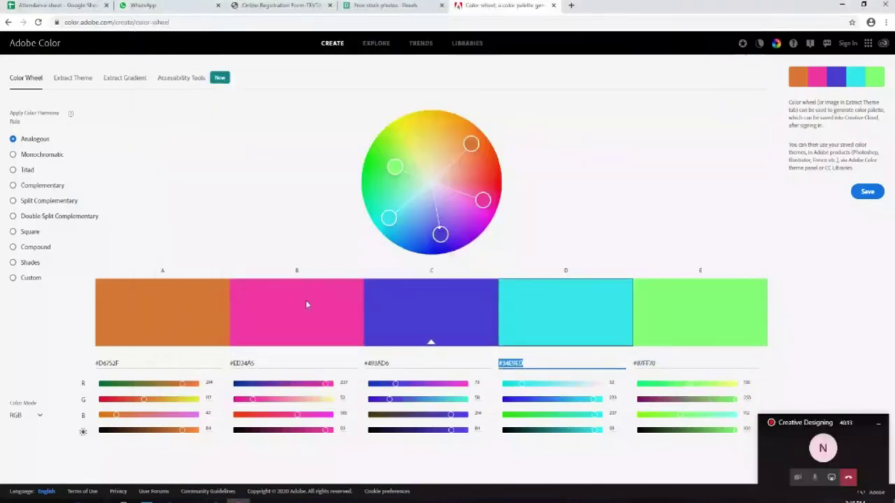
{"action": "mouse_move", "coordinate": [238, 501]}
{"action": "left_click", "coordinate": [209, 451]}
{"action": "left_click", "coordinate": [725, 128]}
{"action": "left_click", "coordinate": [505, 226]}
{"action": "left_click", "coordinate": [709, 19]}
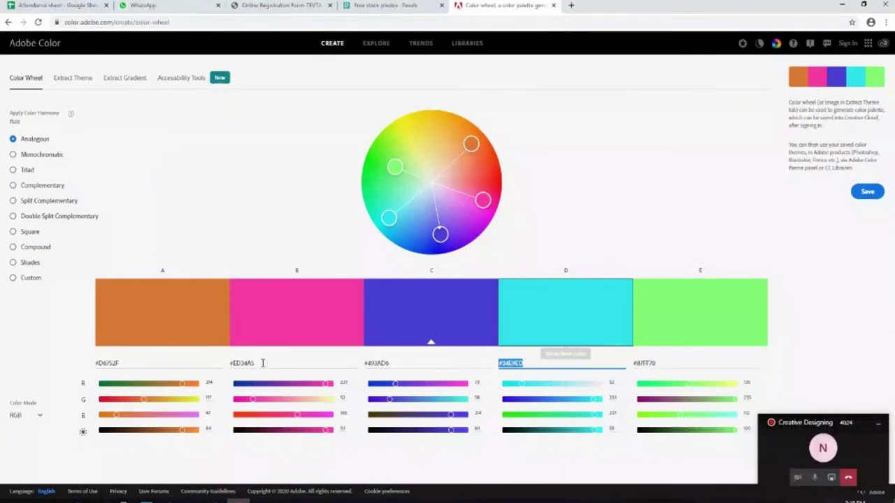
Rotate the harmony to a gold-to-aqua palette, copy aqua #7AFFEF, and duplicate the cyan strip.
{"action": "left_click", "coordinate": [677, 364]}
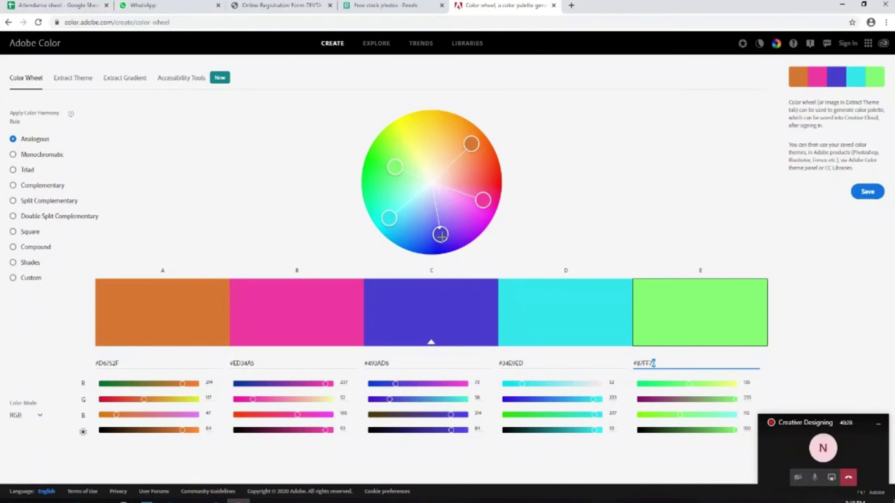
{"action": "left_click_drag", "start_coordinate": [441, 235], "coordinate": [422, 238]}
{"action": "left_click_drag", "start_coordinate": [421, 234], "coordinate": [409, 227]}
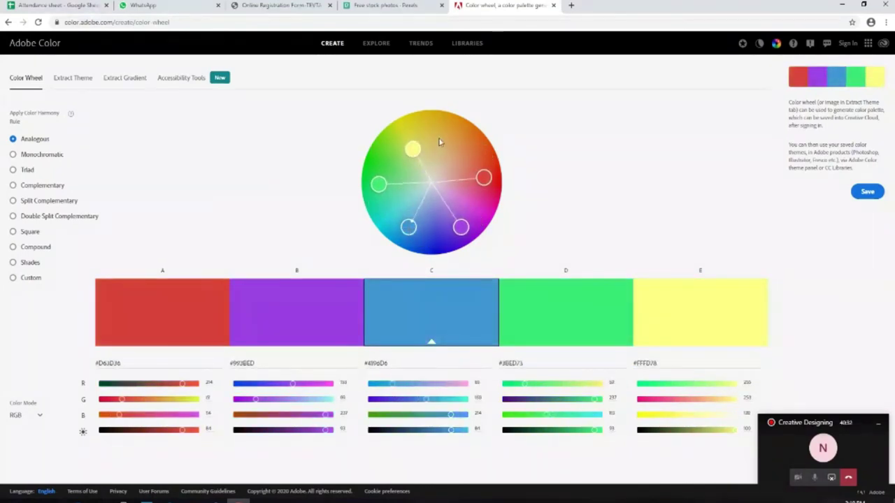
{"action": "left_click_drag", "start_coordinate": [408, 228], "coordinate": [392, 221]}
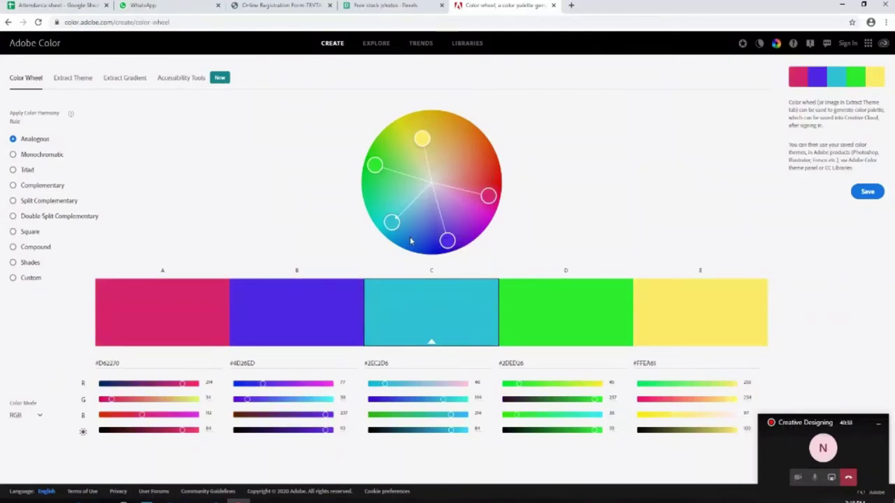
{"action": "mouse_move", "coordinate": [394, 225]}
{"action": "left_mouse_down"}
{"action": "mouse_move", "coordinate": [431, 241]}
{"action": "mouse_move", "coordinate": [461, 234]}
{"action": "mouse_move", "coordinate": [475, 204]}
{"action": "left_mouse_up"}
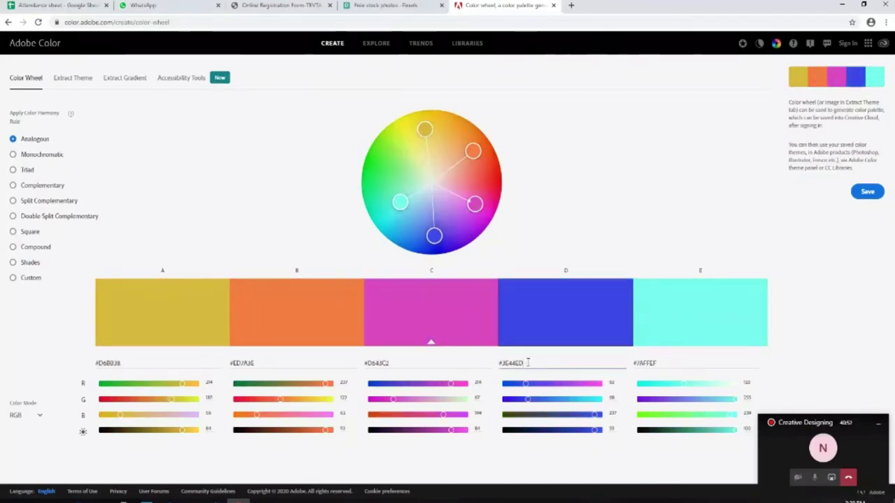
{"action": "left_click_drag", "start_coordinate": [681, 363], "coordinate": [633, 363]}
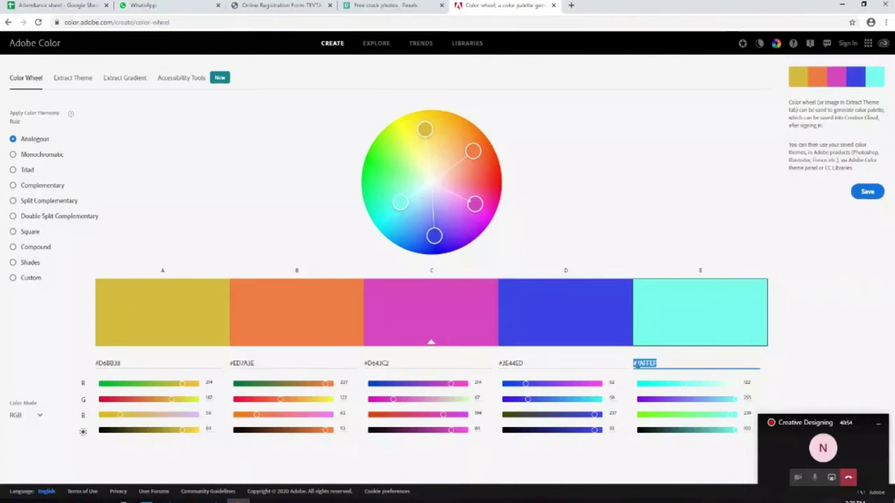
{"action": "key", "text": "alt+Tab"}
{"action": "left_click_drag", "start_coordinate": [223, 351], "coordinate": [283, 384]}
Paste light aqua #7AFFEF as the fourth strip's fill colour.
{"action": "double_click", "coordinate": [9, 219]}
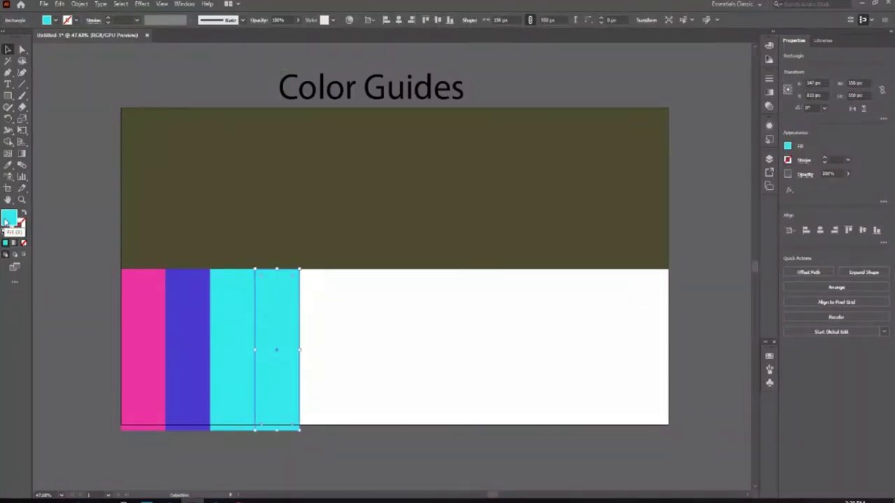
{"action": "key", "text": "ctrl+v"}
{"action": "key", "text": "Return"}
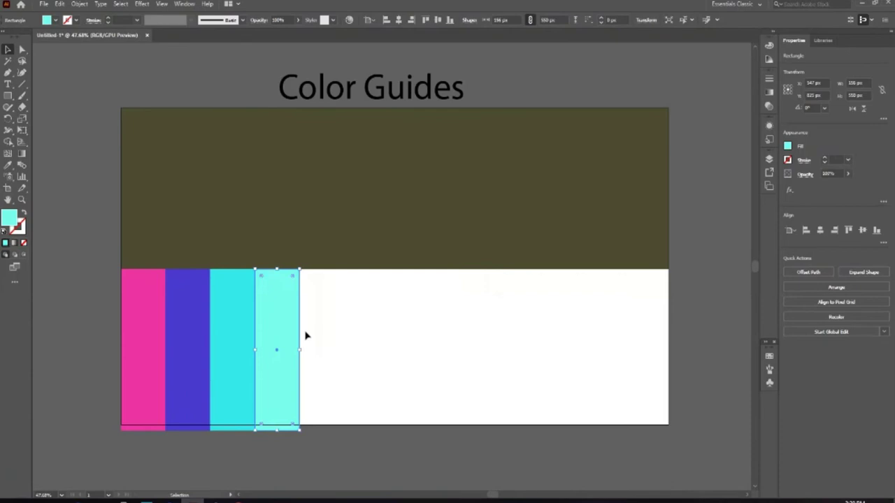
{"action": "left_click", "coordinate": [435, 477]}
{"action": "key", "text": "alt+Tab"}
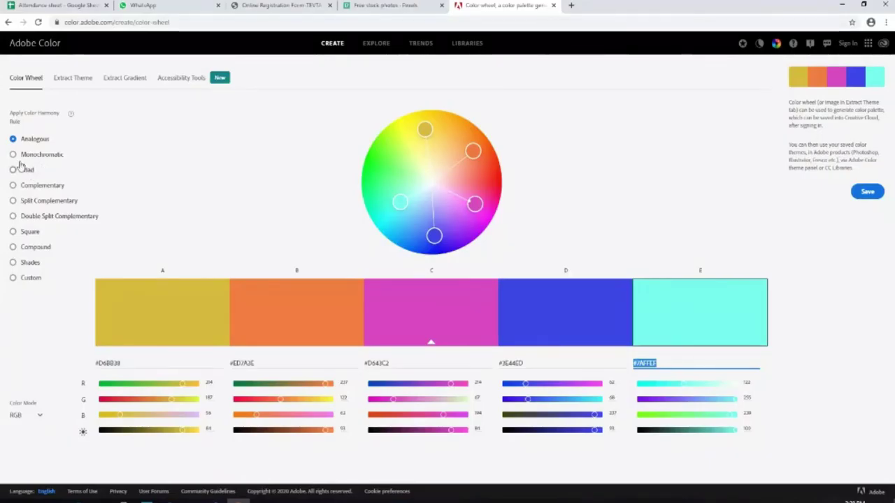
Build a Monochromatic green palette and select swatch C's yellow-green hex code.
{"action": "left_click", "coordinate": [14, 155]}
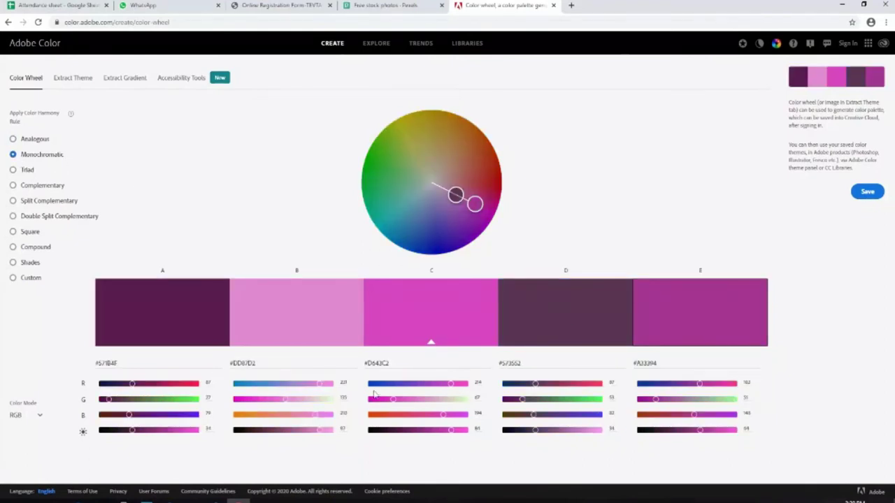
{"action": "mouse_move", "coordinate": [475, 204]}
{"action": "left_mouse_down"}
{"action": "mouse_move", "coordinate": [438, 149]}
{"action": "mouse_move", "coordinate": [391, 140]}
{"action": "mouse_move", "coordinate": [377, 209]}
{"action": "mouse_move", "coordinate": [481, 237]}
{"action": "mouse_move", "coordinate": [499, 170]}
{"action": "mouse_move", "coordinate": [451, 119]}
{"action": "mouse_move", "coordinate": [376, 136]}
{"action": "mouse_move", "coordinate": [371, 191]}
{"action": "mouse_move", "coordinate": [400, 227]}
{"action": "mouse_move", "coordinate": [456, 226]}
{"action": "mouse_move", "coordinate": [490, 180]}
{"action": "mouse_move", "coordinate": [473, 130]}
{"action": "mouse_move", "coordinate": [415, 126]}
{"action": "mouse_move", "coordinate": [373, 168]}
{"action": "left_mouse_up"}
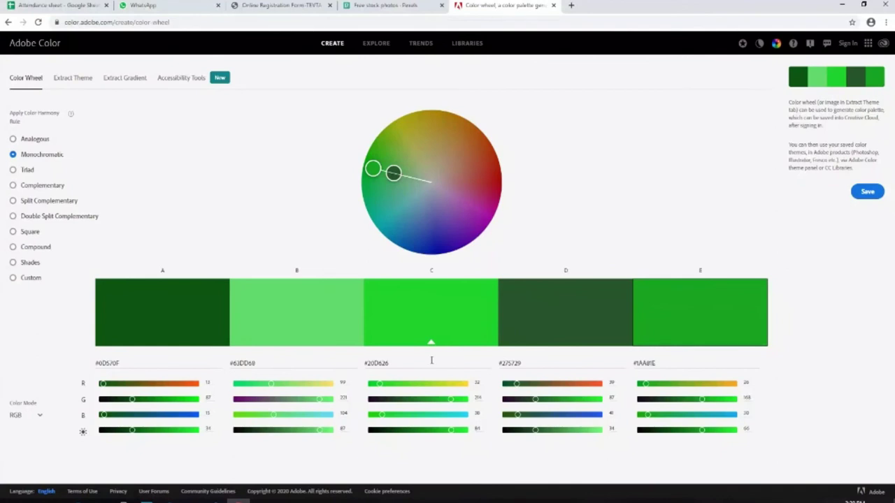
{"action": "key", "text": "Tab"}
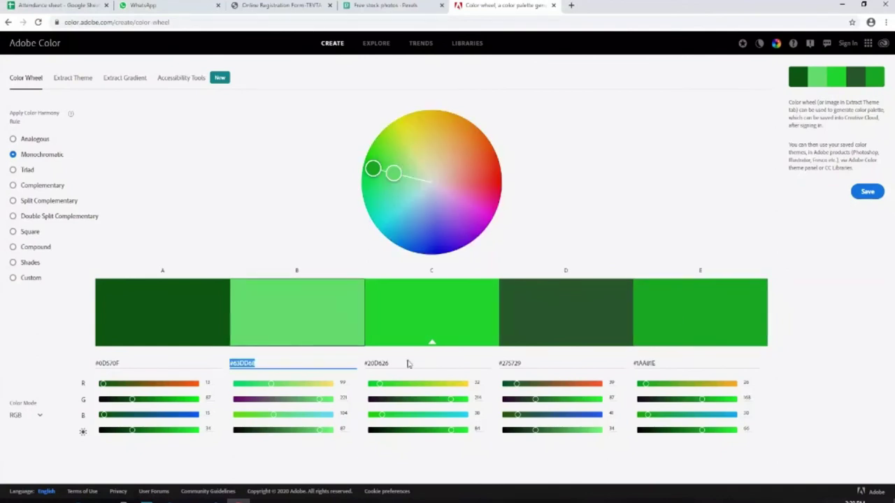
{"action": "left_click", "coordinate": [379, 386]}
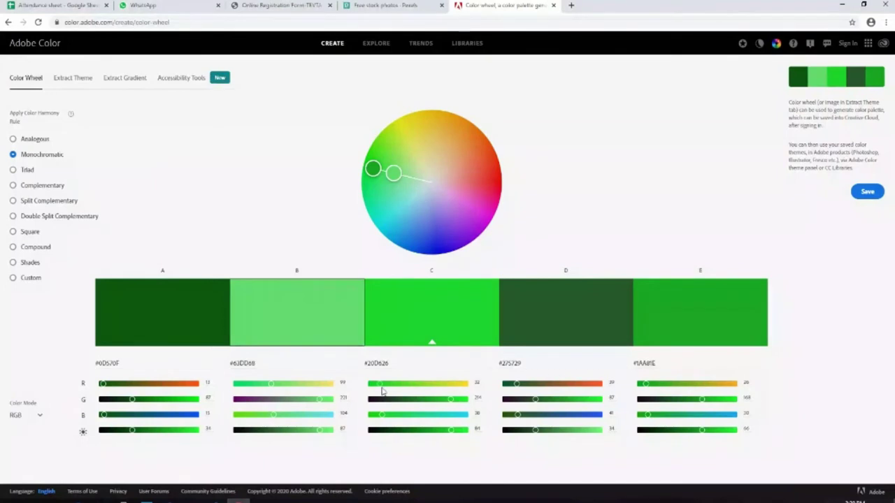
{"action": "mouse_move", "coordinate": [378, 384]}
{"action": "left_mouse_down"}
{"action": "mouse_move", "coordinate": [418, 388]}
{"action": "mouse_move", "coordinate": [403, 362]}
{"action": "mouse_move", "coordinate": [359, 364]}
{"action": "left_mouse_up"}
{"action": "left_click", "coordinate": [397, 363]}
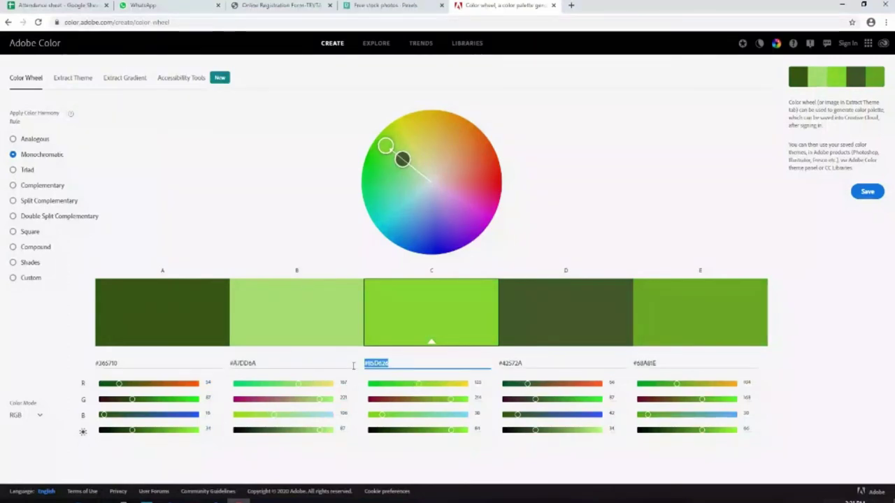
Duplicate the aqua strip to its right and fill the copy with green #85D626.
{"action": "key", "text": "alt+Tab"}
{"action": "left_click_drag", "start_coordinate": [286, 378], "coordinate": [330, 385]}
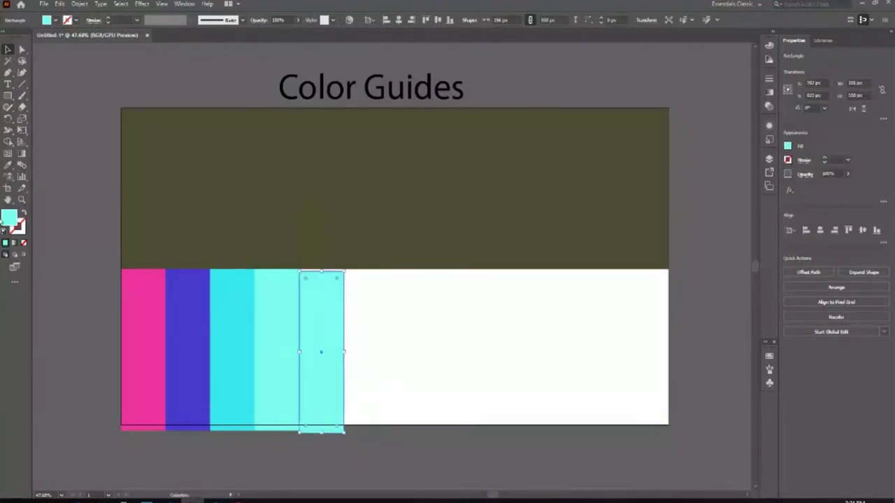
{"action": "double_click", "coordinate": [9, 219]}
{"action": "key", "text": "ctrl+v"}
{"action": "key", "text": "Return"}
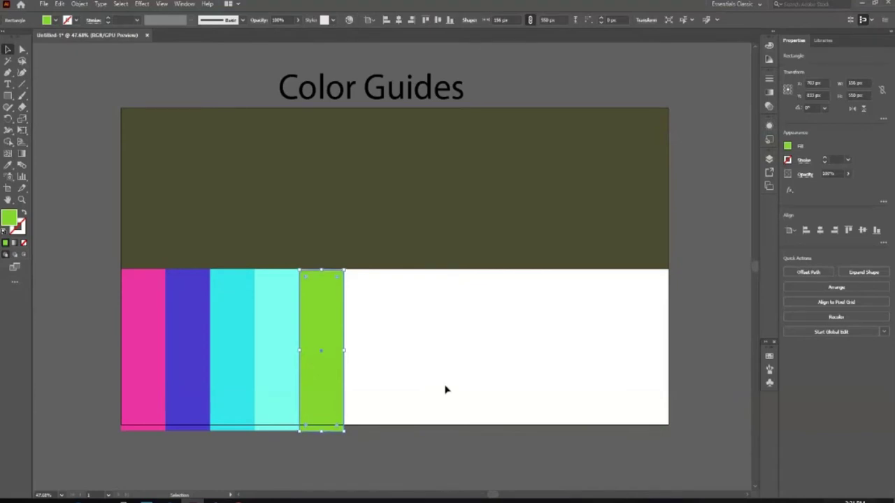
{"action": "left_click", "coordinate": [445, 389]}
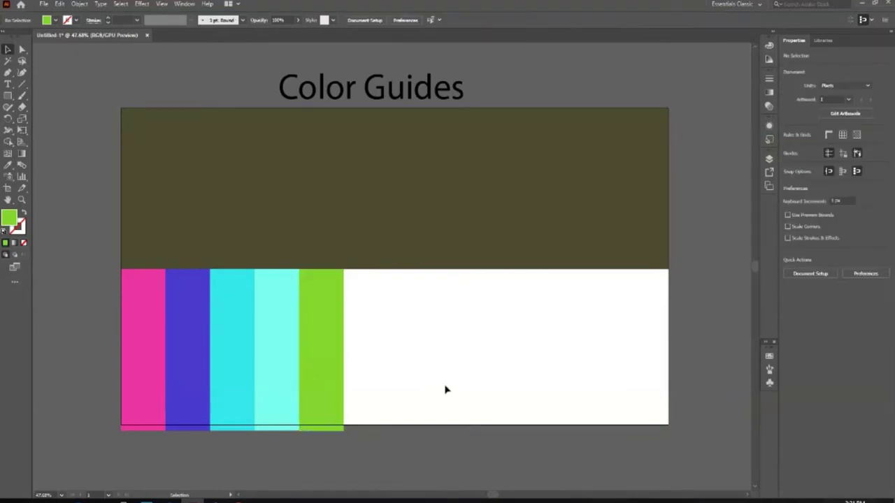
{"action": "key", "text": "alt+Tab"}
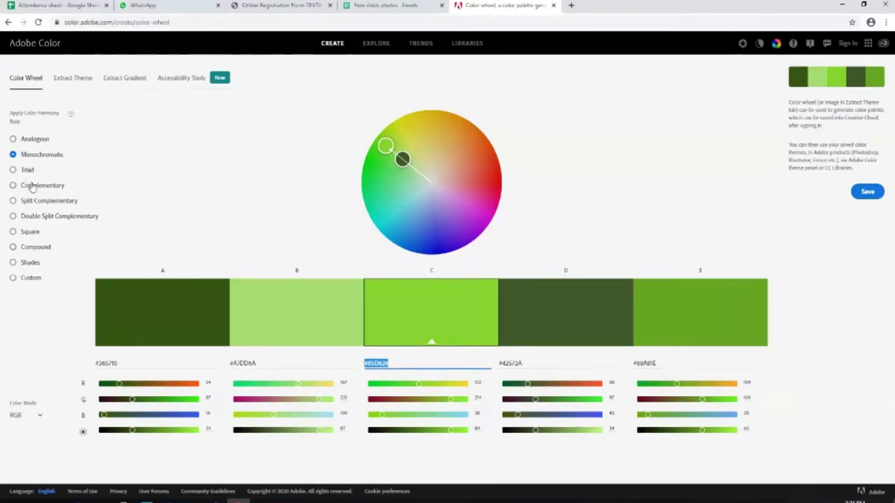
Try Triad, then settle on a Complementary red-green palette and select peach #FFBCAD.
{"action": "left_click", "coordinate": [14, 170]}
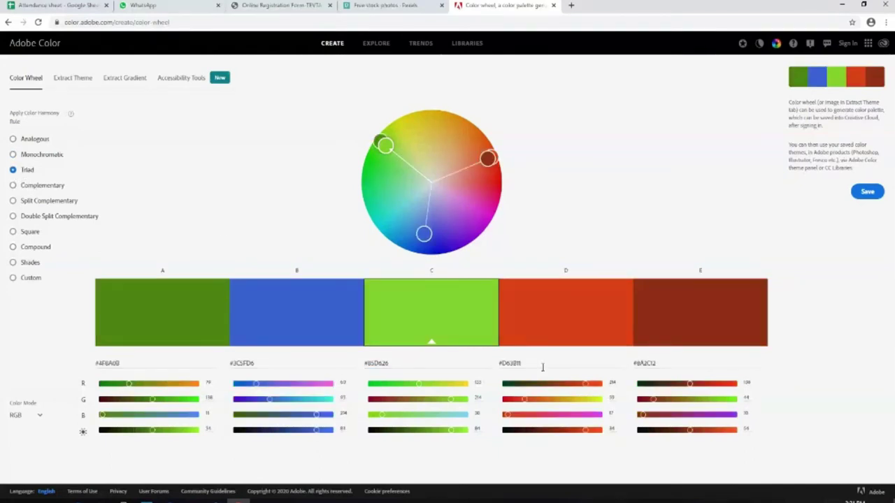
{"action": "mouse_move", "coordinate": [385, 144]}
{"action": "left_mouse_down"}
{"action": "mouse_move", "coordinate": [402, 164]}
{"action": "mouse_move", "coordinate": [460, 179]}
{"action": "left_mouse_up"}
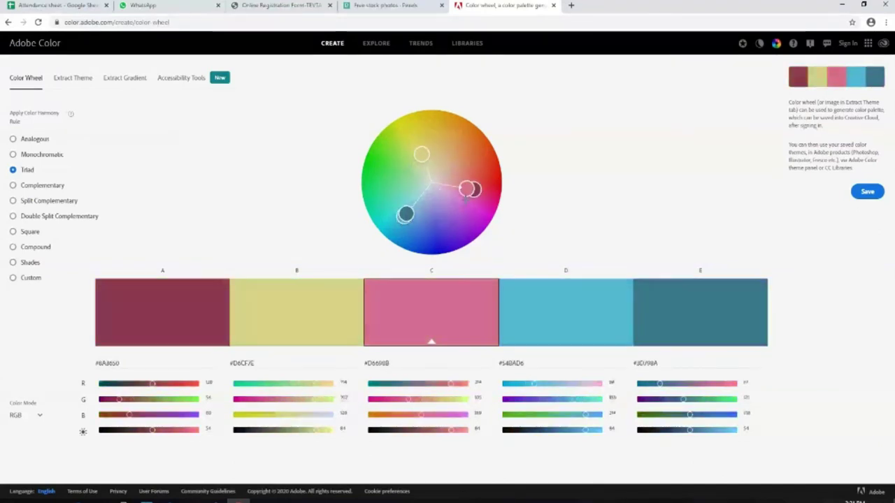
{"action": "left_click_drag", "start_coordinate": [461, 179], "coordinate": [399, 193]}
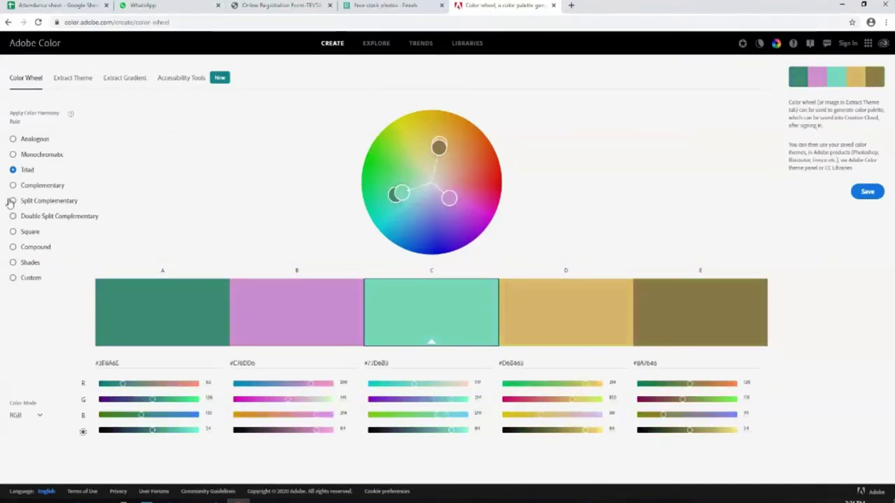
{"action": "left_click", "coordinate": [21, 185]}
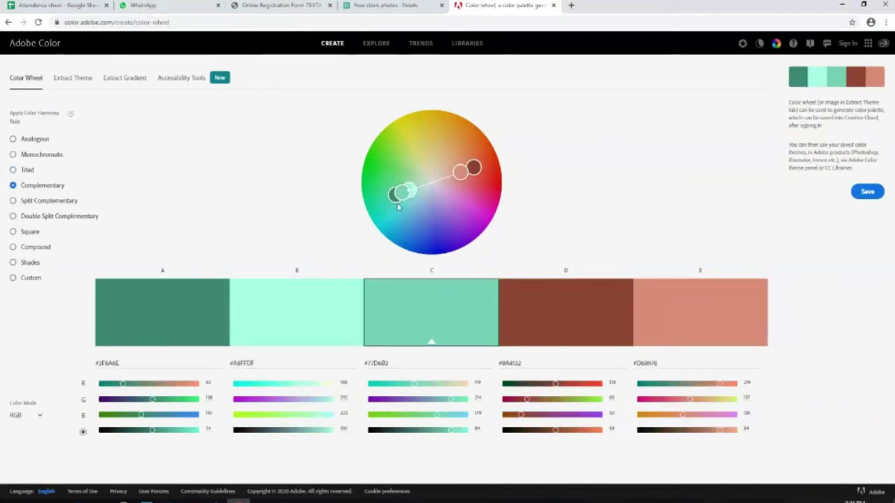
{"action": "left_click_drag", "start_coordinate": [401, 192], "coordinate": [403, 150]}
{"action": "mouse_move", "coordinate": [410, 197]}
{"action": "left_mouse_down"}
{"action": "mouse_move", "coordinate": [411, 243]}
{"action": "mouse_move", "coordinate": [468, 239]}
{"action": "mouse_move", "coordinate": [453, 202]}
{"action": "left_mouse_up"}
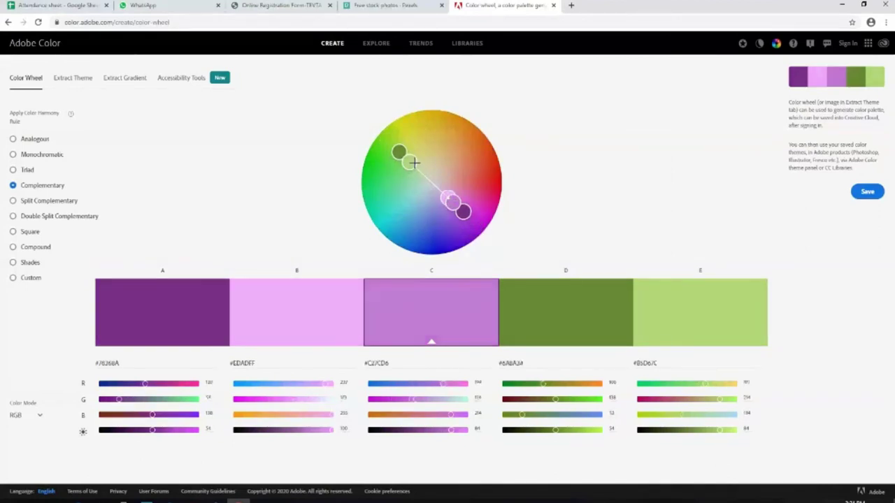
{"action": "left_click_drag", "start_coordinate": [407, 159], "coordinate": [404, 191]}
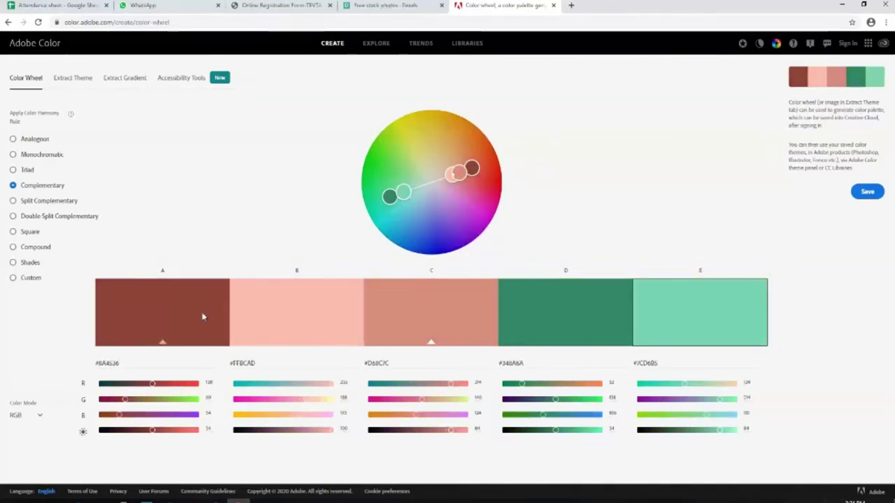
{"action": "left_click", "coordinate": [269, 364]}
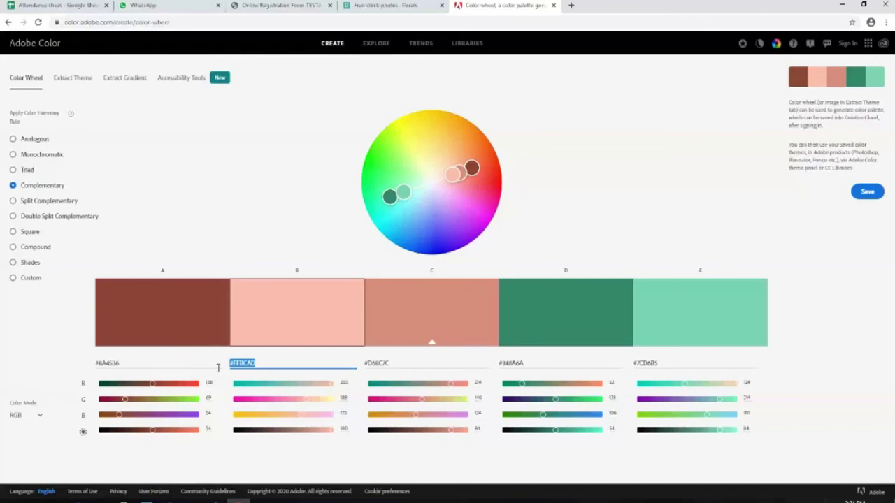
{"action": "key", "text": "alt+Tab"}
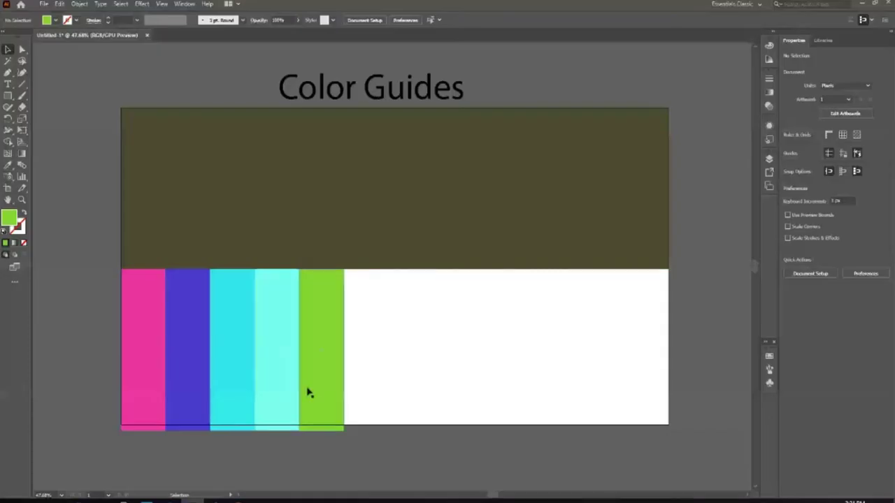
Duplicate the green strip to its right and fill the copy with peach #FFBCAD.
{"action": "left_click_drag", "start_coordinate": [307, 393], "coordinate": [370, 394]}
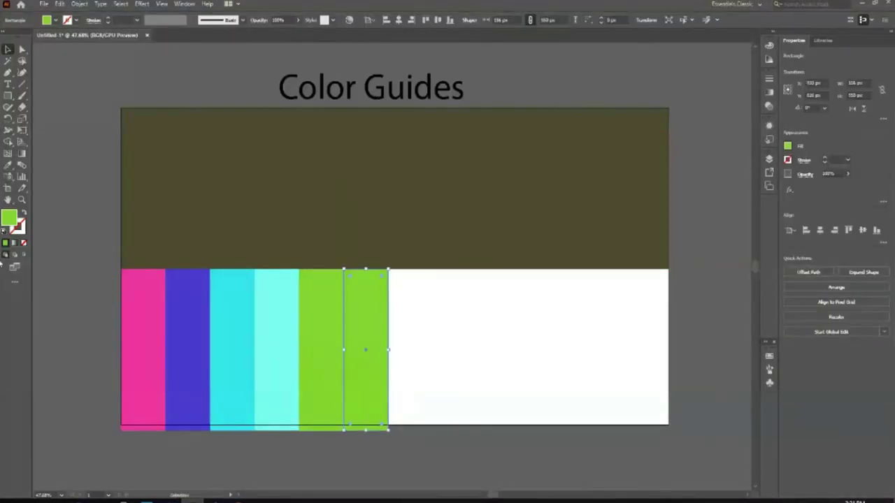
{"action": "double_click", "coordinate": [9, 218]}
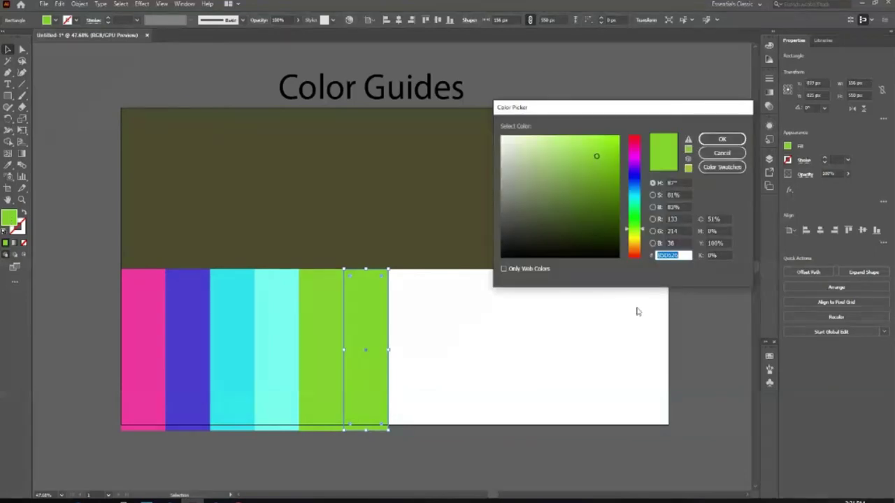
{"action": "key", "text": "Return"}
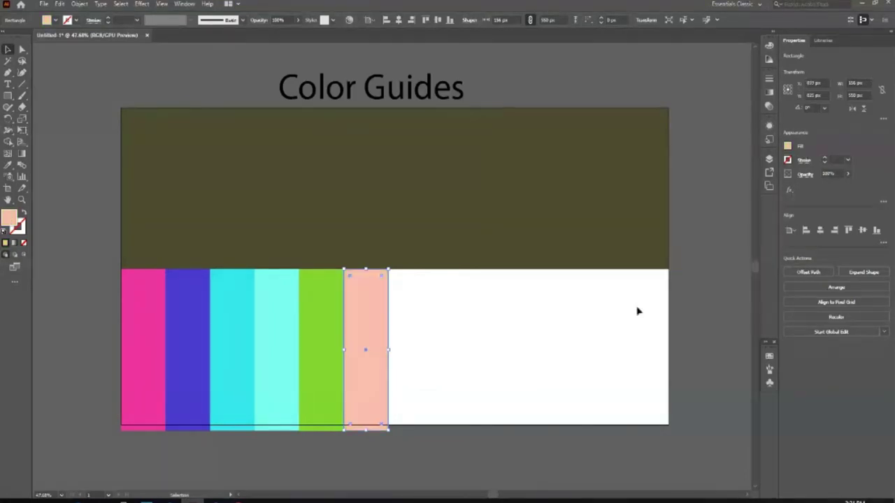
{"action": "left_click", "coordinate": [637, 311]}
Apply Split Complementary, rotate toward slate blue and greens, and select olive #7A8A42.
{"action": "key", "text": "alt+Tab"}
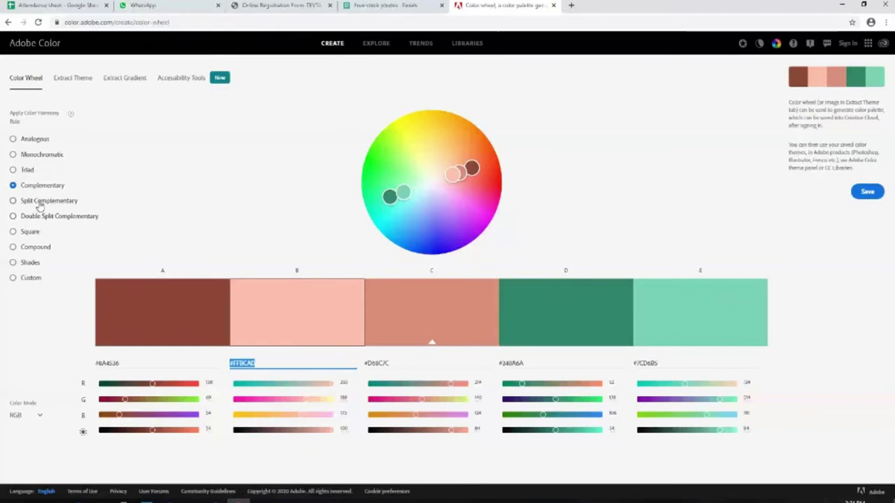
{"action": "left_click", "coordinate": [39, 203]}
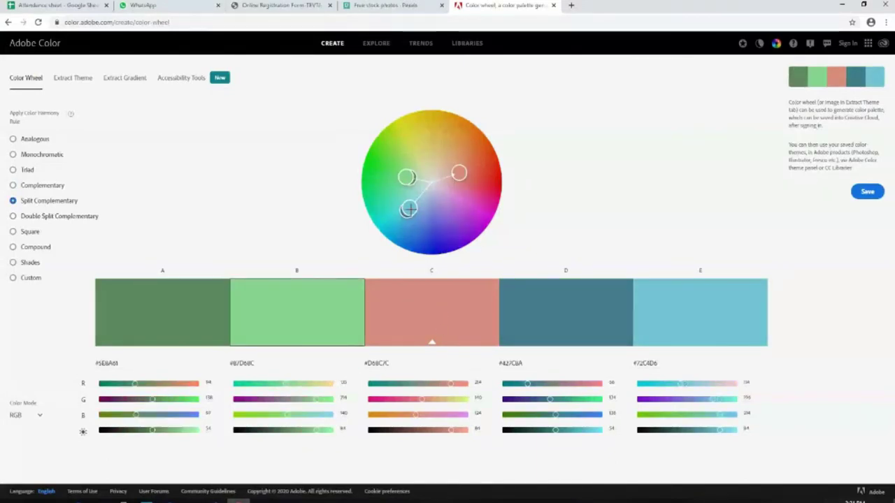
{"action": "left_click_drag", "start_coordinate": [408, 209], "coordinate": [447, 215]}
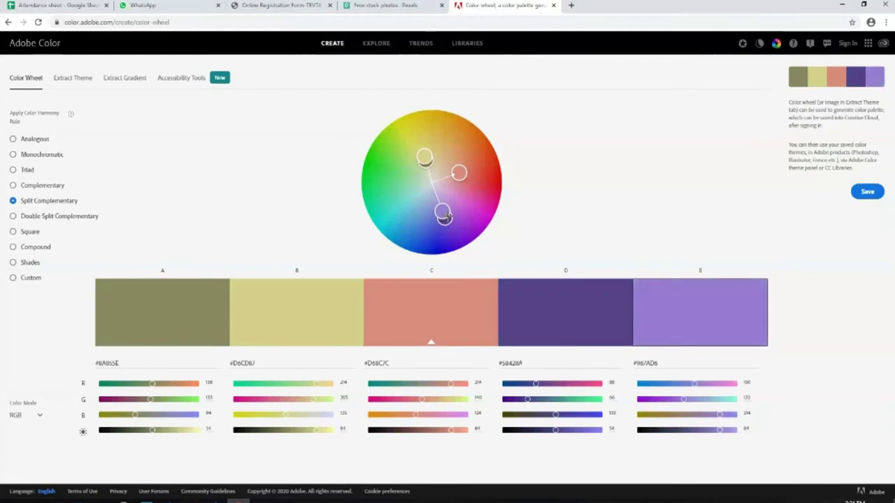
{"action": "mouse_move", "coordinate": [447, 216]}
{"action": "left_mouse_down"}
{"action": "mouse_move", "coordinate": [377, 171]}
{"action": "mouse_move", "coordinate": [403, 206]}
{"action": "mouse_move", "coordinate": [419, 210]}
{"action": "mouse_move", "coordinate": [431, 168]}
{"action": "mouse_move", "coordinate": [418, 168]}
{"action": "left_mouse_up"}
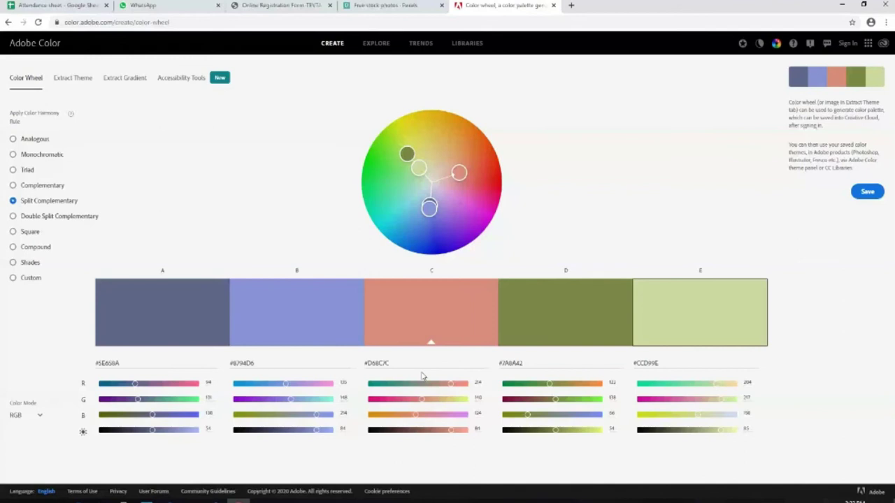
{"action": "left_click", "coordinate": [510, 363]}
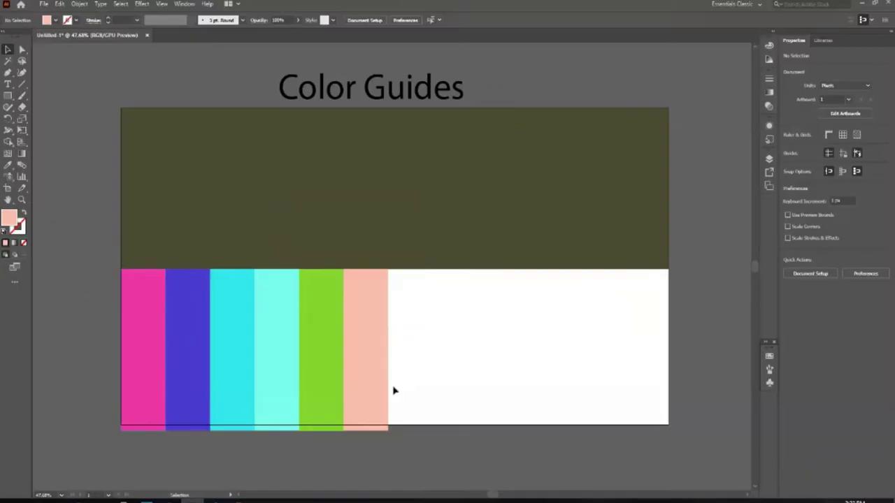
Give the peach stripe a gradient fill and set its left stop to very light grey.
{"action": "left_click", "coordinate": [378, 388]}
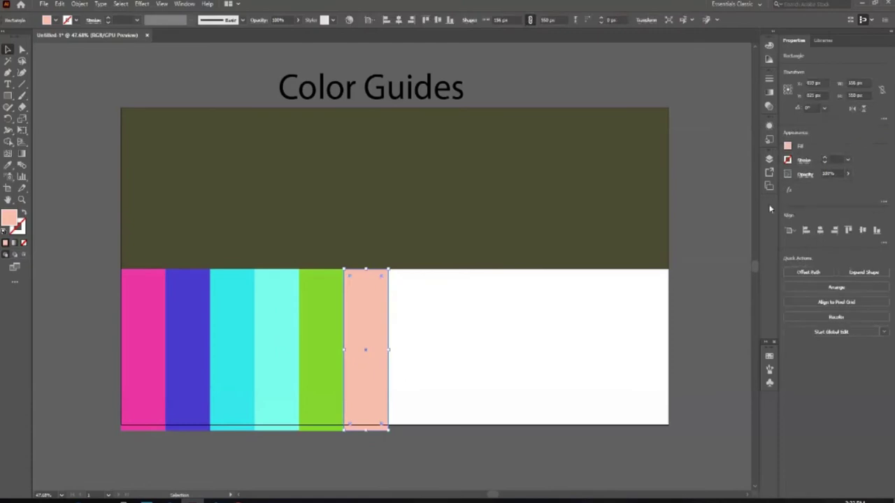
{"action": "left_click", "coordinate": [768, 92]}
{"action": "left_click", "coordinate": [666, 155]}
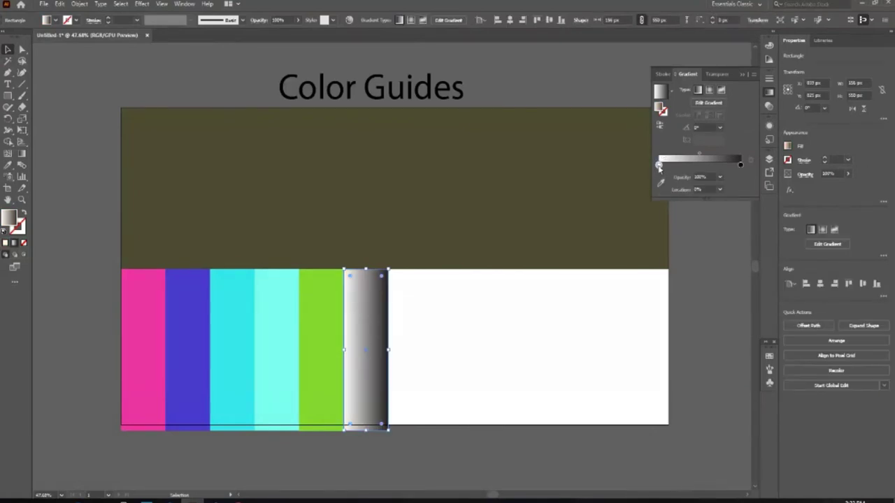
{"action": "double_click", "coordinate": [659, 166]}
{"action": "left_click", "coordinate": [620, 200]}
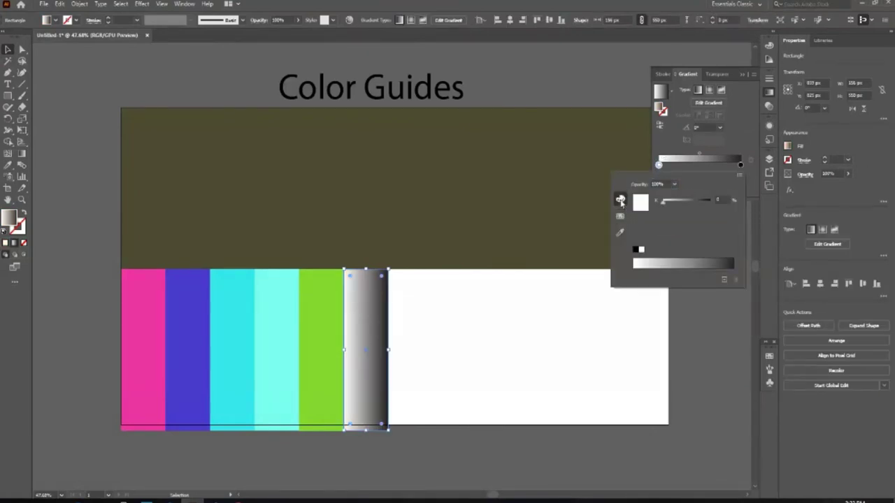
{"action": "left_click", "coordinate": [620, 217]}
{"action": "left_click", "coordinate": [620, 200]}
{"action": "left_click", "coordinate": [637, 263]}
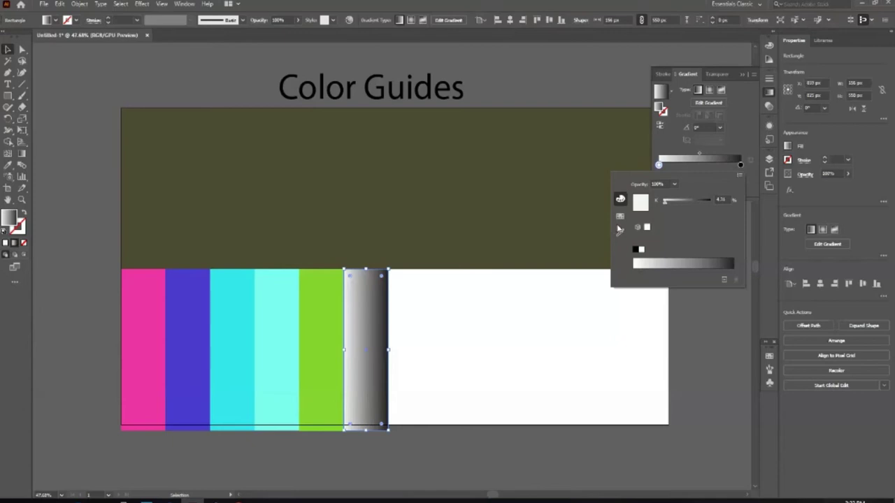
{"action": "left_click", "coordinate": [618, 229]}
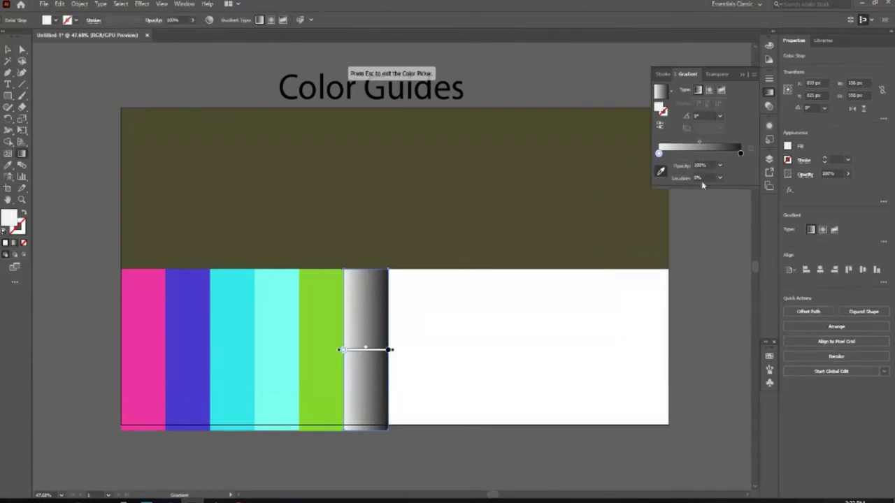
{"action": "key", "text": "Escape"}
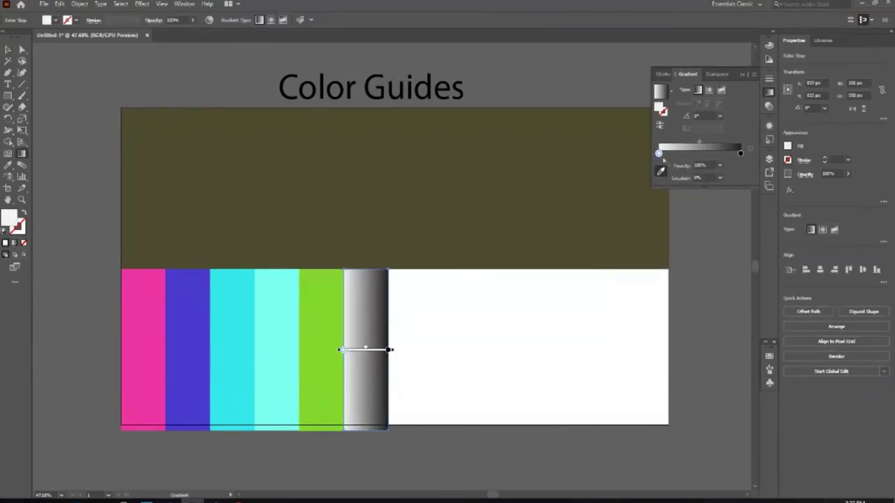
Switch the left stop to RGB and copy pale green #CCD99E from Adobe Color swatch E.
{"action": "double_click", "coordinate": [658, 153]}
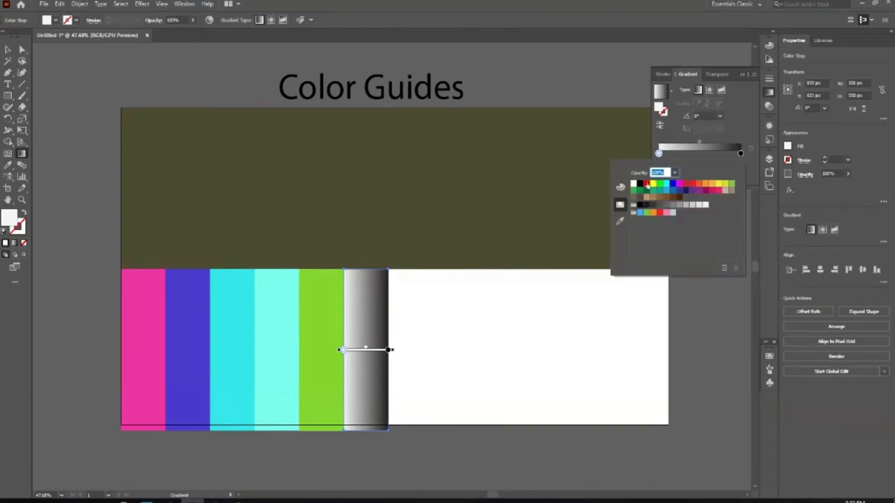
{"action": "left_click", "coordinate": [620, 186]}
{"action": "left_click", "coordinate": [738, 165]}
{"action": "left_click", "coordinate": [761, 174]}
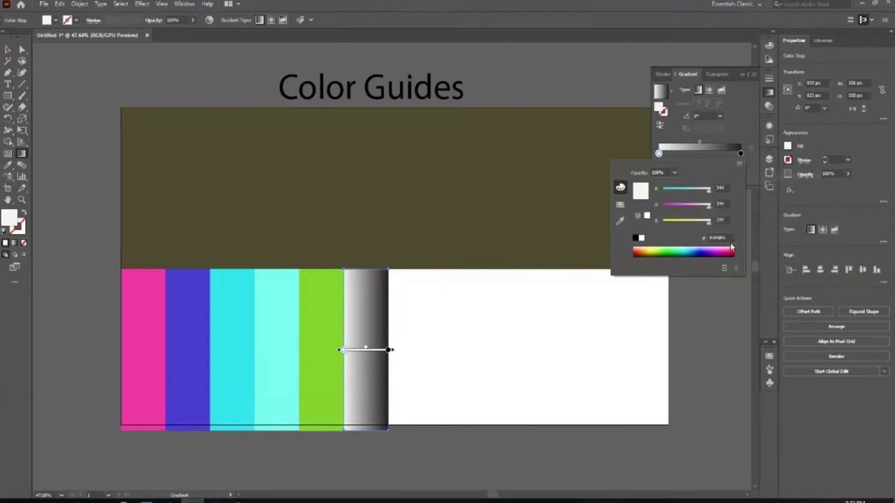
{"action": "left_click", "coordinate": [720, 238]}
{"action": "key", "text": "alt+Tab"}
{"action": "left_click", "coordinate": [668, 361]}
{"action": "left_click_drag", "start_coordinate": [669, 362], "coordinate": [629, 365]}
{"action": "key", "text": "alt+Tab"}
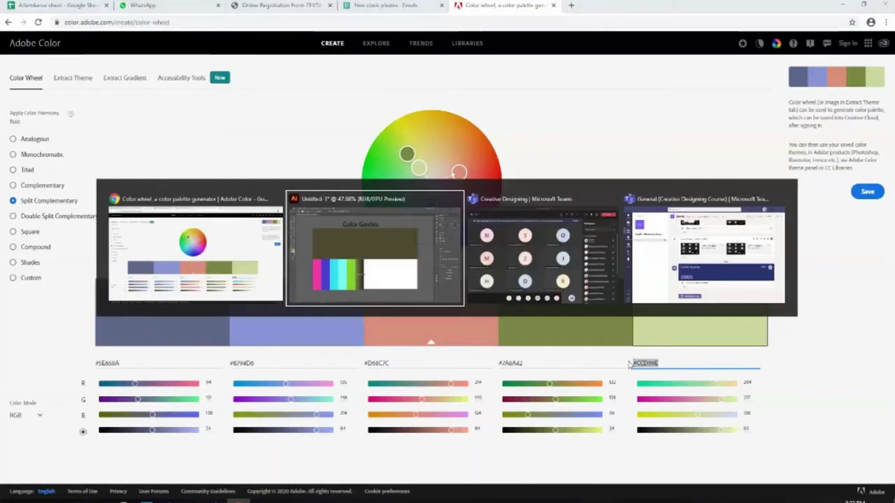
Set the right gradient stop to #CCD99E in RGB and run the gradient horizontally.
{"action": "double_click", "coordinate": [740, 153]}
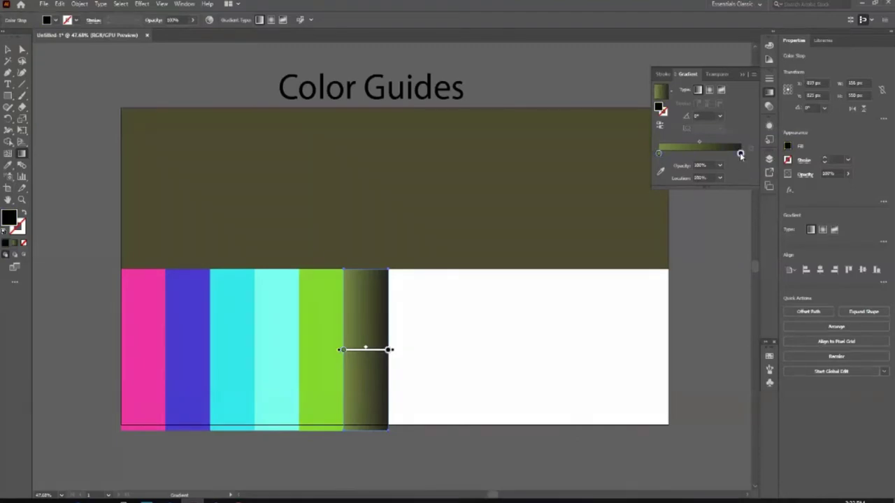
{"action": "left_click", "coordinate": [740, 164]}
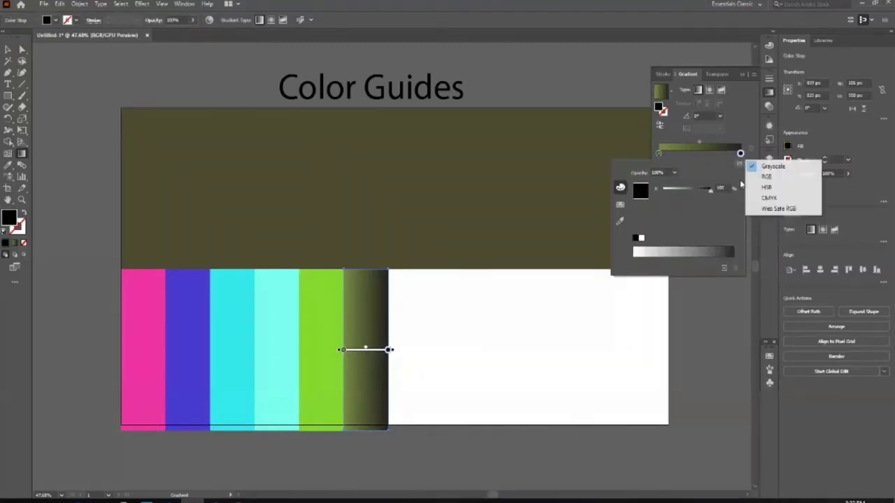
{"action": "left_click", "coordinate": [762, 177]}
{"action": "left_click", "coordinate": [708, 239]}
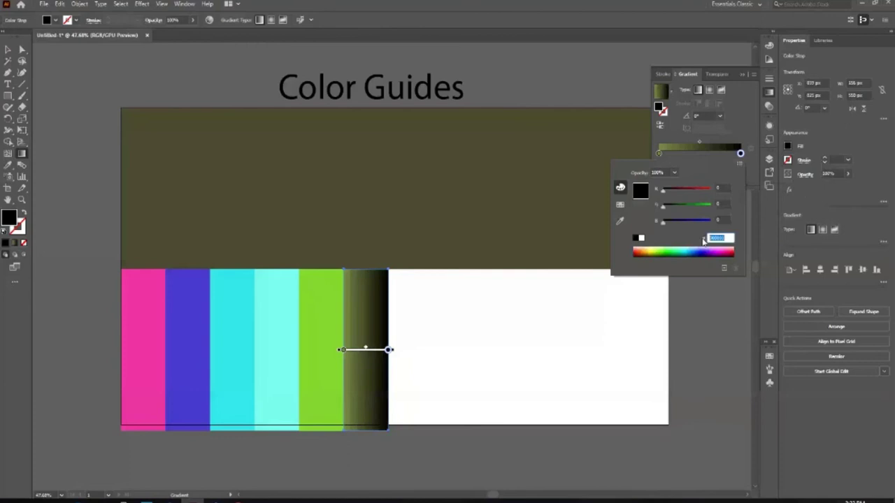
{"action": "key", "text": "ctrl+v"}
{"action": "key", "text": "Return"}
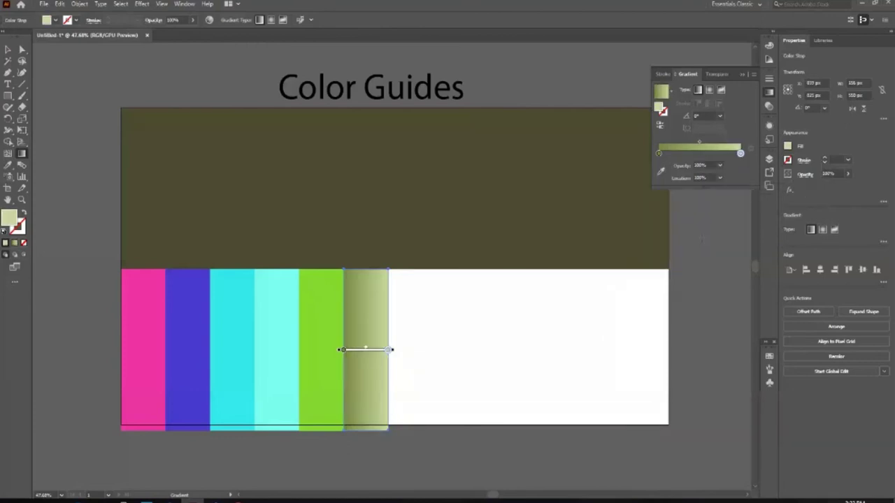
{"action": "left_click_drag", "start_coordinate": [343, 349], "coordinate": [390, 350]}
{"action": "key", "text": "v"}
{"action": "left_click", "coordinate": [455, 386]}
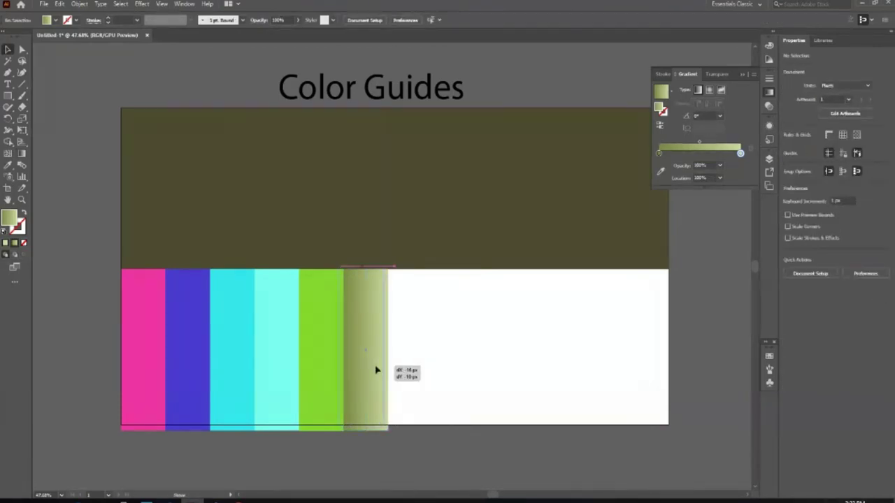
Stretch the olive gradient rectangle out to the artboard's right edge.
{"action": "left_click", "coordinate": [380, 369]}
{"action": "left_click_drag", "start_coordinate": [389, 350], "coordinate": [670, 348]}
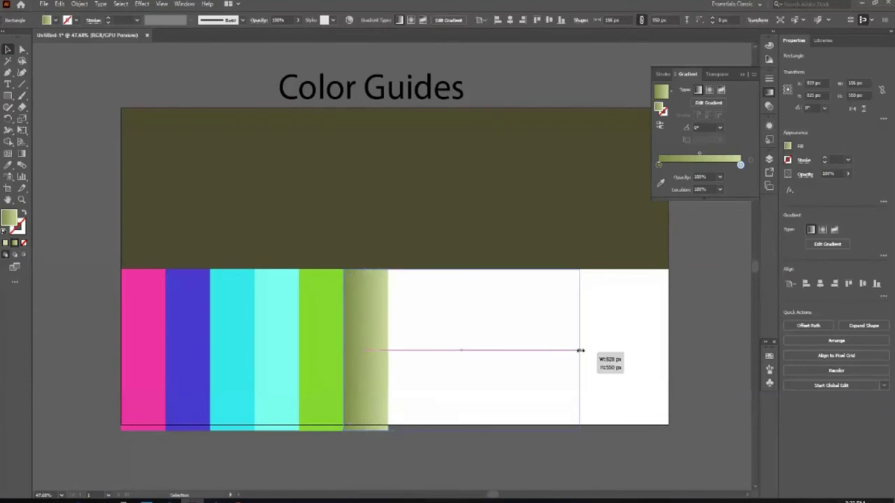
{"action": "left_click_drag", "start_coordinate": [669, 348], "coordinate": [669, 347]}
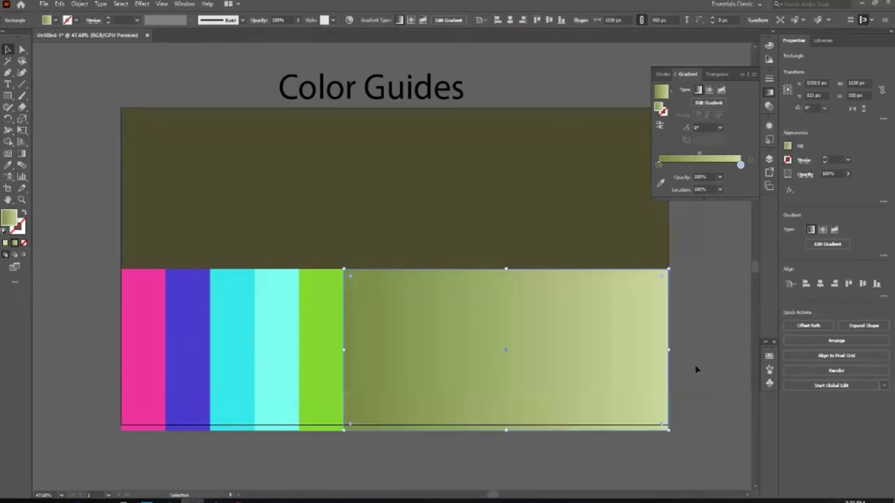
{"action": "scroll", "coordinate": [279, 412], "scroll_direction": "down", "scroll_amount": 1}
{"action": "left_click", "coordinate": [148, 405]}
{"action": "scroll", "coordinate": [159, 413], "scroll_direction": "up", "scroll_amount": 1}
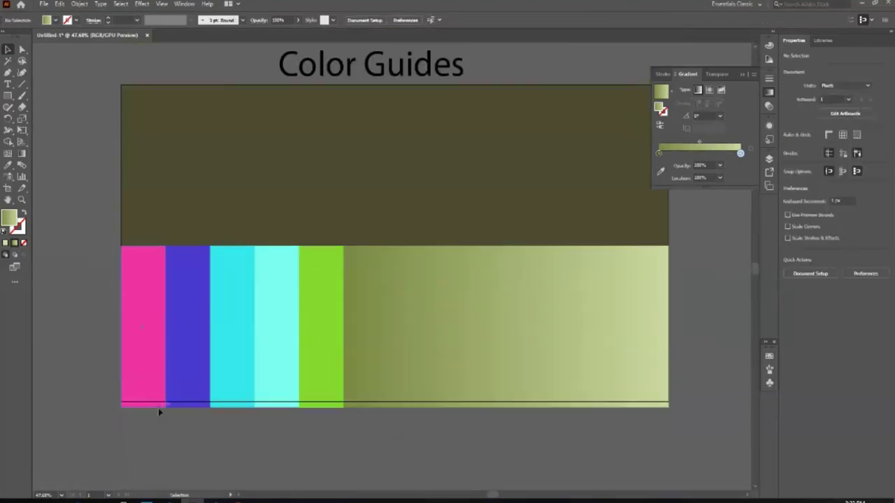
Give the green bar the same cyan fill as its neighbouring bar using the Eyedropper.
{"action": "left_click", "coordinate": [319, 381]}
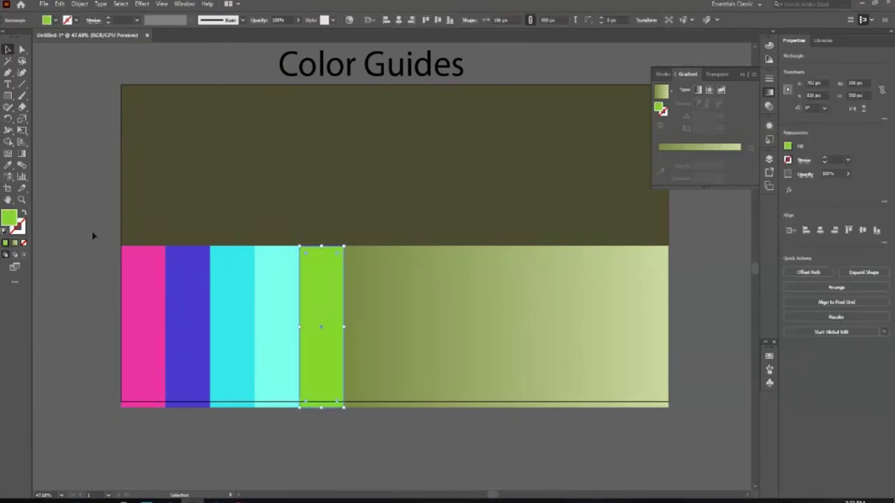
{"action": "double_click", "coordinate": [9, 218]}
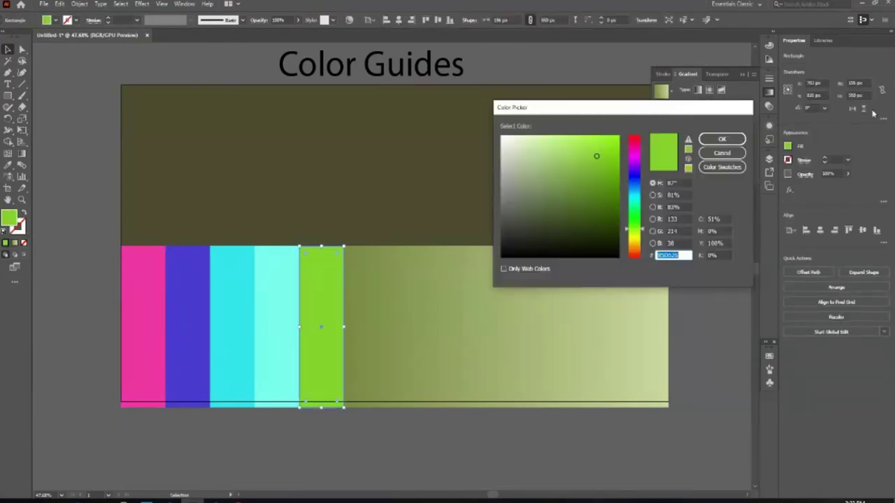
{"action": "left_click", "coordinate": [723, 153]}
{"action": "key", "text": "i"}
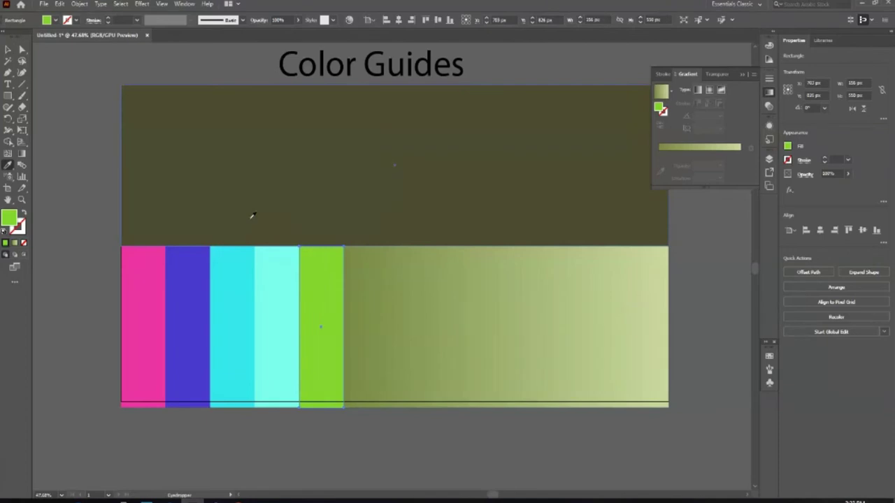
{"action": "left_click", "coordinate": [234, 277]}
{"action": "left_click", "coordinate": [8, 49]}
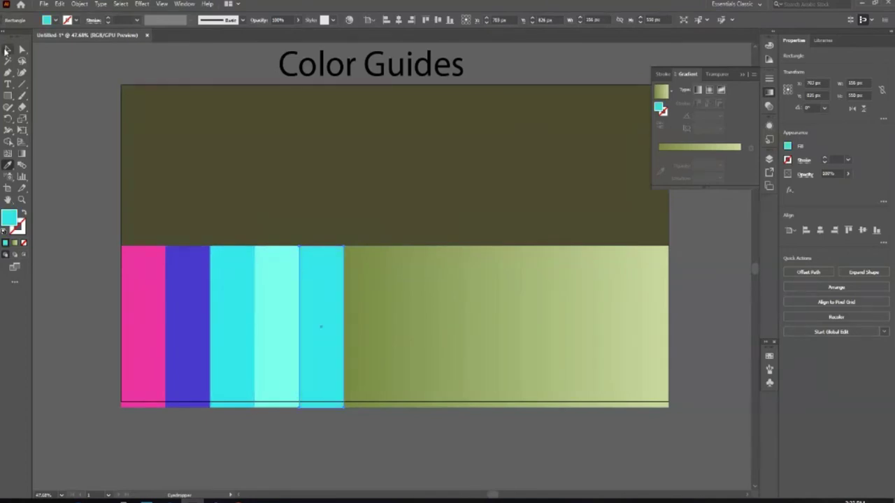
{"action": "key", "text": "ctrl+shift+a"}
{"action": "scroll", "coordinate": [541, 425], "scroll_direction": "down", "scroll_amount": 2}
{"action": "scroll", "coordinate": [370, 266], "scroll_direction": "up", "scroll_amount": 2}
{"action": "scroll", "coordinate": [575, 354], "scroll_direction": "down", "scroll_amount": 1}
{"action": "scroll", "coordinate": [576, 353], "scroll_direction": "down", "scroll_amount": 1}
{"action": "scroll", "coordinate": [547, 356], "scroll_direction": "down", "scroll_amount": 2}
{"action": "scroll", "coordinate": [547, 356], "scroll_direction": "down", "scroll_amount": 3}
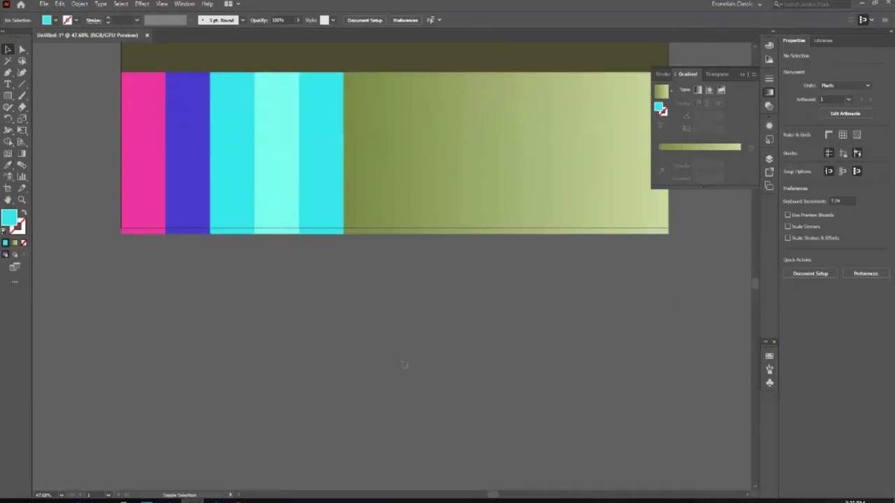
Duplicate the artboard below the original and delete its copied artwork.
{"action": "key", "text": "shift+o"}
{"action": "left_click_drag", "start_coordinate": [410, 360], "coordinate": [416, 448]}
{"action": "key", "text": "v"}
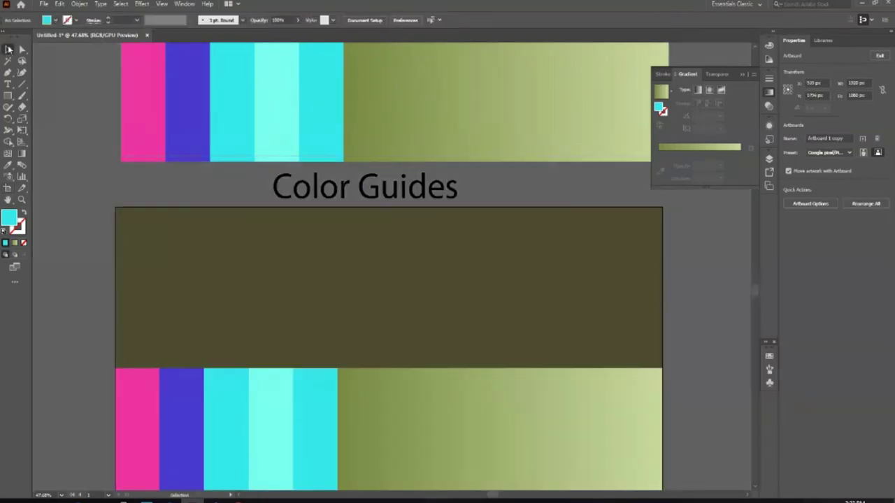
{"action": "scroll", "coordinate": [77, 190], "scroll_direction": "down", "scroll_amount": 1}
{"action": "left_click", "coordinate": [659, 422]}
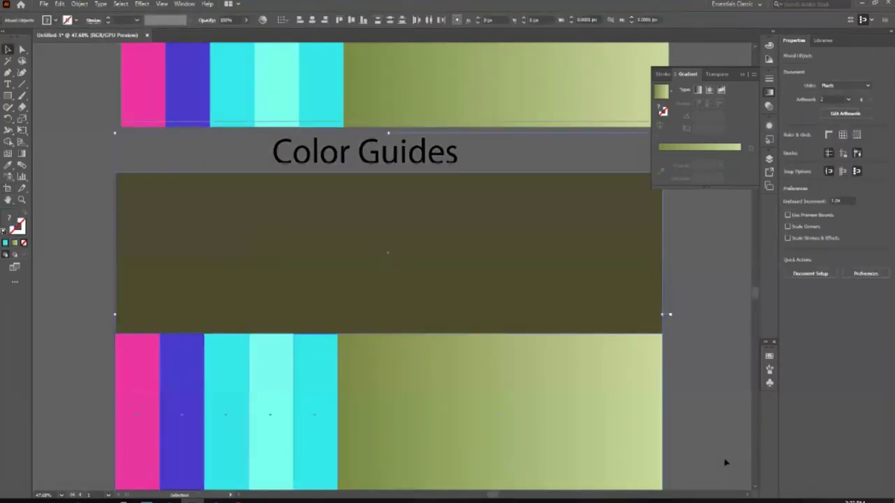
{"action": "key", "text": "Delete"}
{"action": "scroll", "coordinate": [569, 405], "scroll_direction": "down", "scroll_amount": 1}
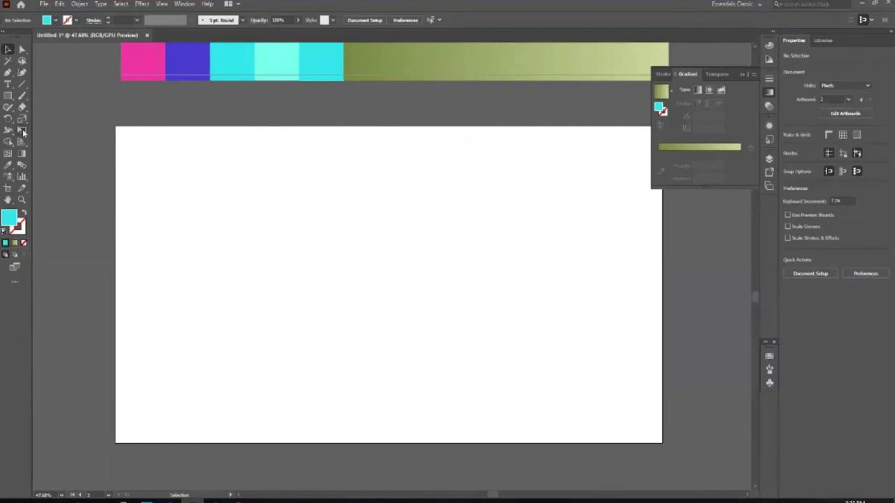
Draw a small square near the blank artboard's top-left, redrawing it once.
{"action": "key", "text": "m"}
{"action": "left_click_drag", "start_coordinate": [146, 153], "coordinate": [186, 223]}
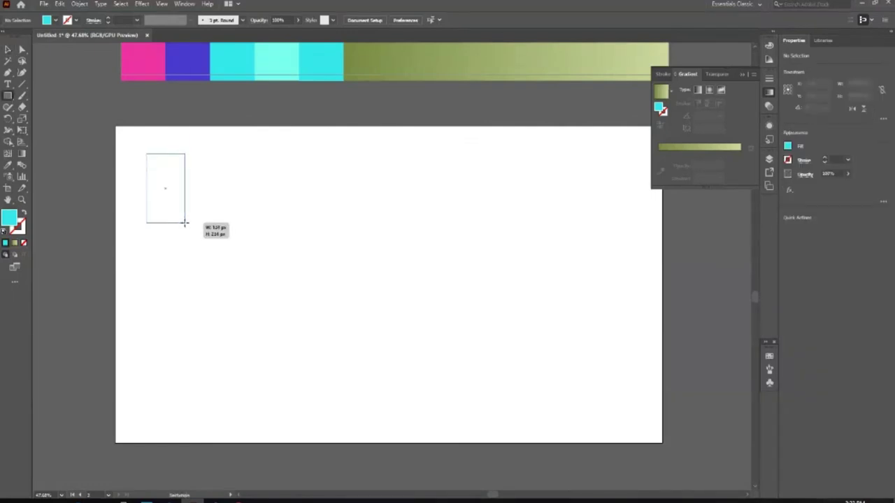
{"action": "left_click", "coordinate": [8, 49]}
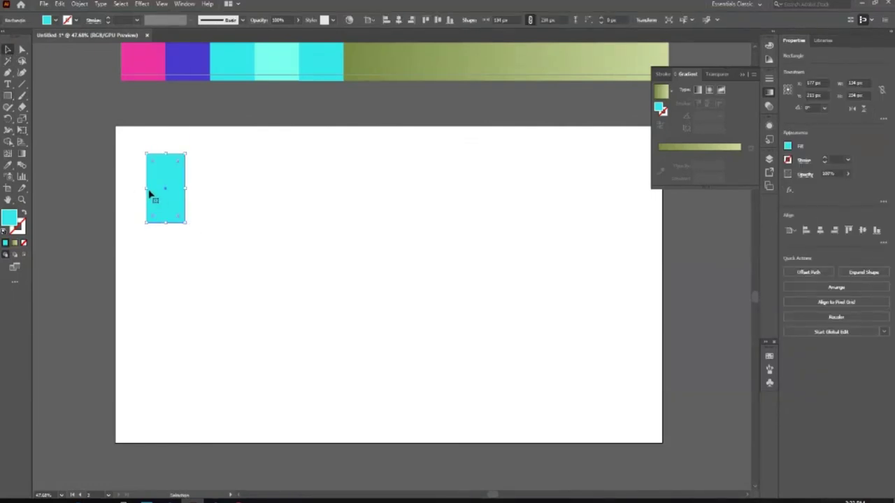
{"action": "key", "text": "Delete"}
{"action": "left_click", "coordinate": [8, 96]}
{"action": "left_click_drag", "start_coordinate": [134, 151], "coordinate": [170, 193]}
{"action": "left_click", "coordinate": [8, 49]}
{"action": "left_click", "coordinate": [99, 155]}
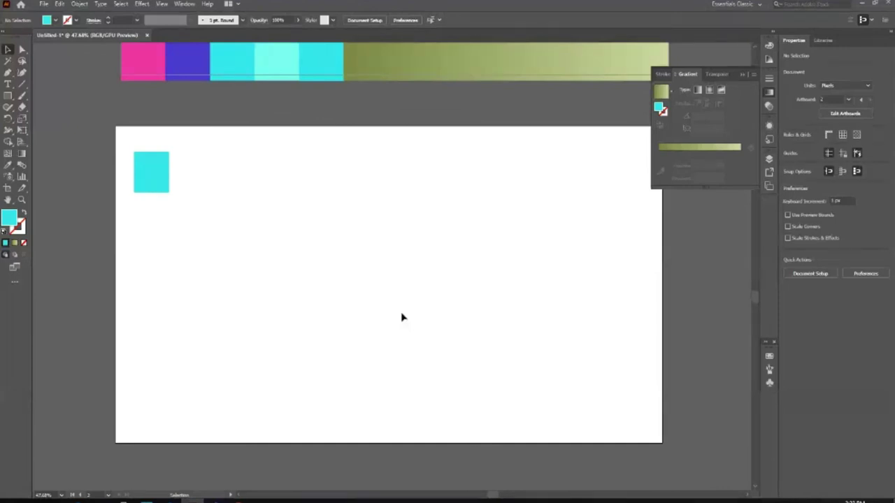
{"action": "key", "text": "alt+Tab"}
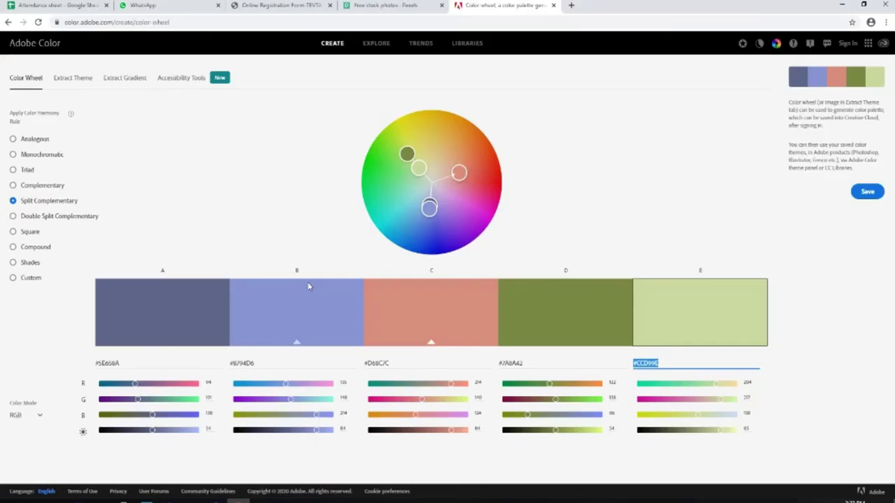
Apply the Double Split Complementary harmony and drag wheel markers to try different colours.
{"action": "left_click", "coordinate": [14, 216]}
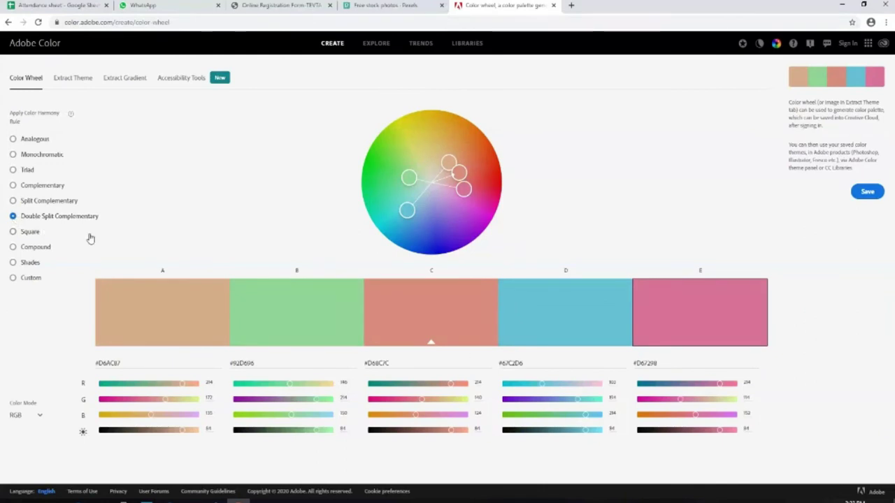
{"action": "mouse_move", "coordinate": [420, 200]}
{"action": "left_mouse_down"}
{"action": "mouse_move", "coordinate": [455, 142]}
{"action": "mouse_move", "coordinate": [412, 190]}
{"action": "mouse_move", "coordinate": [399, 147]}
{"action": "mouse_move", "coordinate": [429, 203]}
{"action": "left_mouse_up"}
{"action": "left_click", "coordinate": [428, 203]}
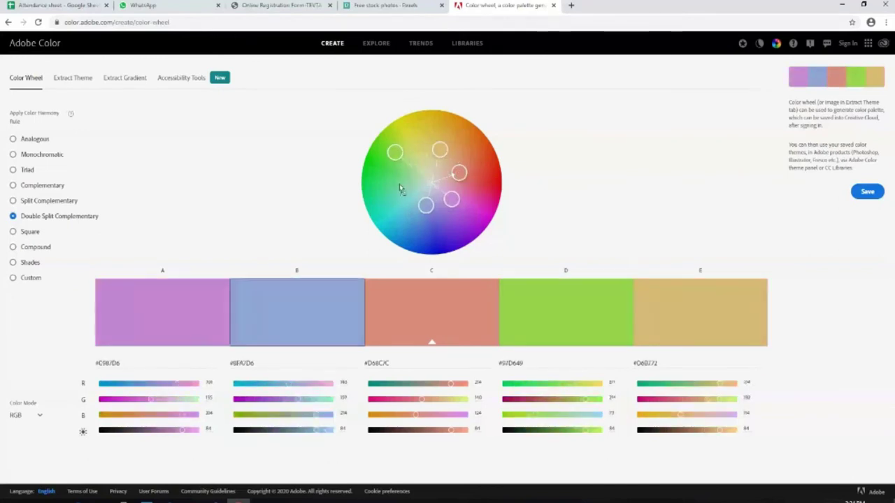
{"action": "mouse_move", "coordinate": [395, 162]}
{"action": "left_mouse_down"}
{"action": "mouse_move", "coordinate": [454, 202]}
{"action": "mouse_move", "coordinate": [420, 176]}
{"action": "left_mouse_up"}
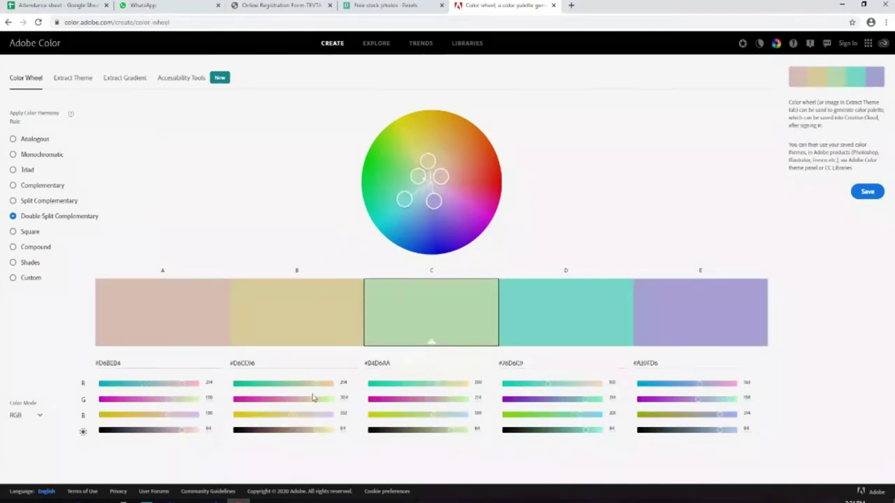
{"action": "mouse_move", "coordinate": [440, 176]}
{"action": "left_mouse_down"}
{"action": "mouse_move", "coordinate": [434, 231]}
{"action": "mouse_move", "coordinate": [425, 238]}
{"action": "mouse_move", "coordinate": [443, 156]}
{"action": "mouse_move", "coordinate": [410, 188]}
{"action": "mouse_move", "coordinate": [460, 147]}
{"action": "left_mouse_up"}
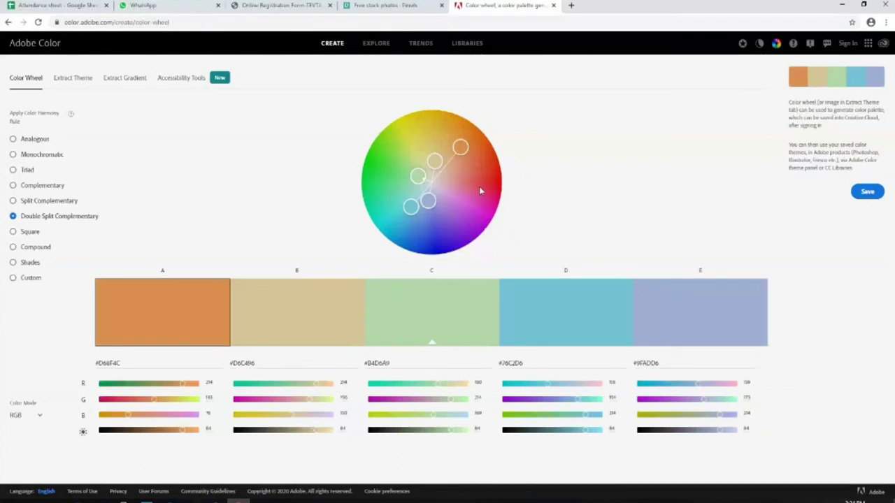
Move through Square and Compound to the Shades harmony and select swatch A's #77967B.
{"action": "left_click", "coordinate": [13, 231]}
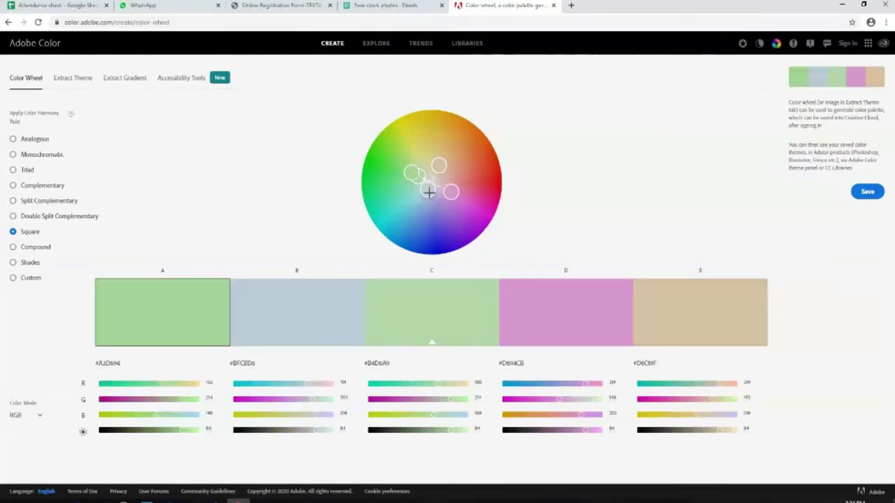
{"action": "left_click", "coordinate": [28, 247]}
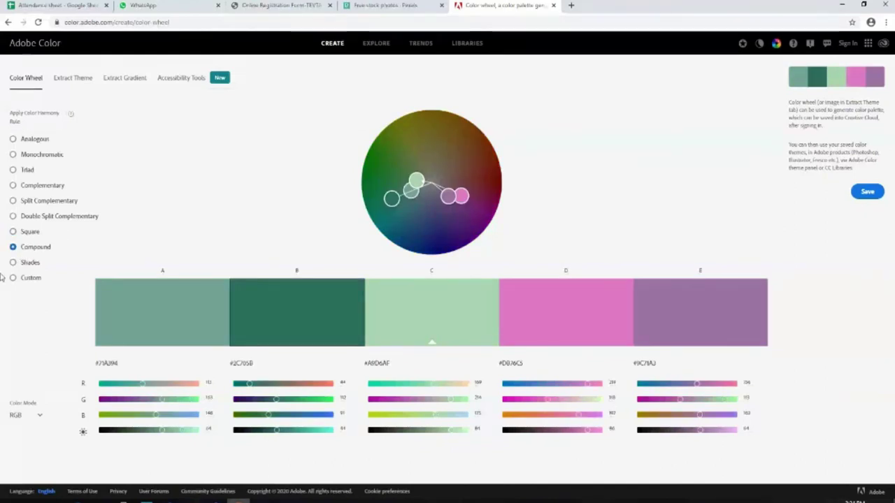
{"action": "left_click", "coordinate": [22, 264]}
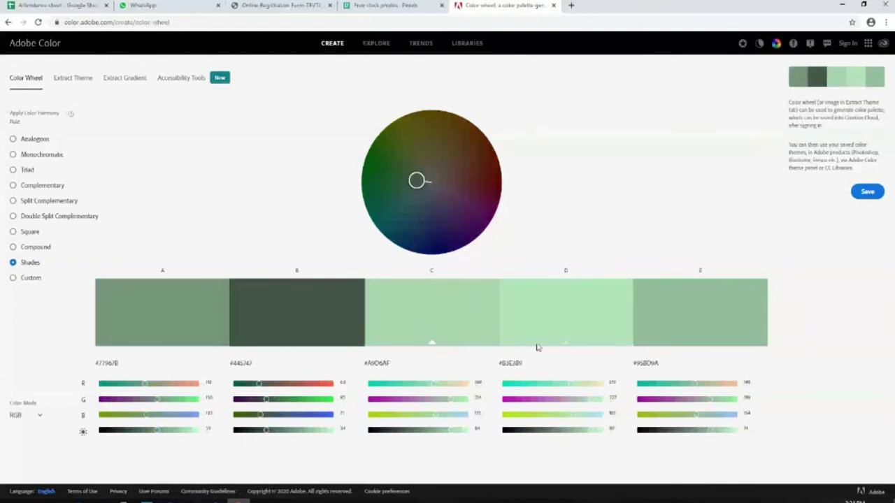
{"action": "left_click", "coordinate": [118, 363]}
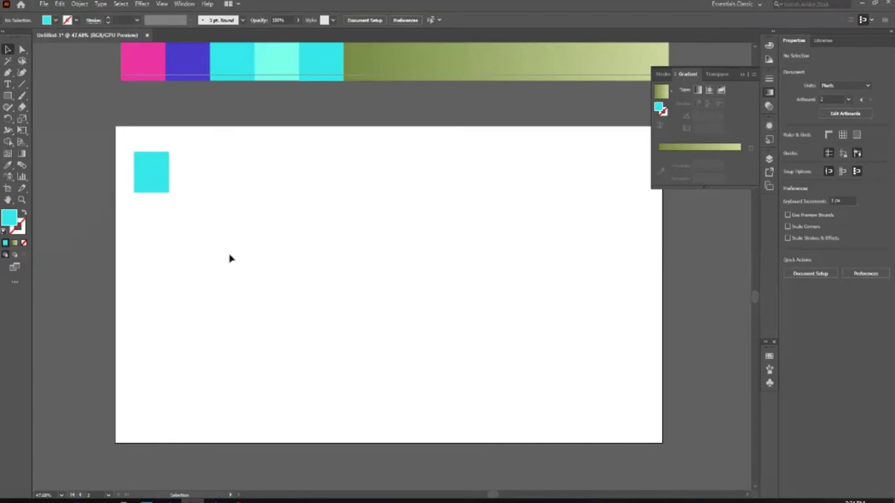
Fill the cyan square with swatch A's sage #77967B through the Color Picker.
{"action": "left_click", "coordinate": [163, 186]}
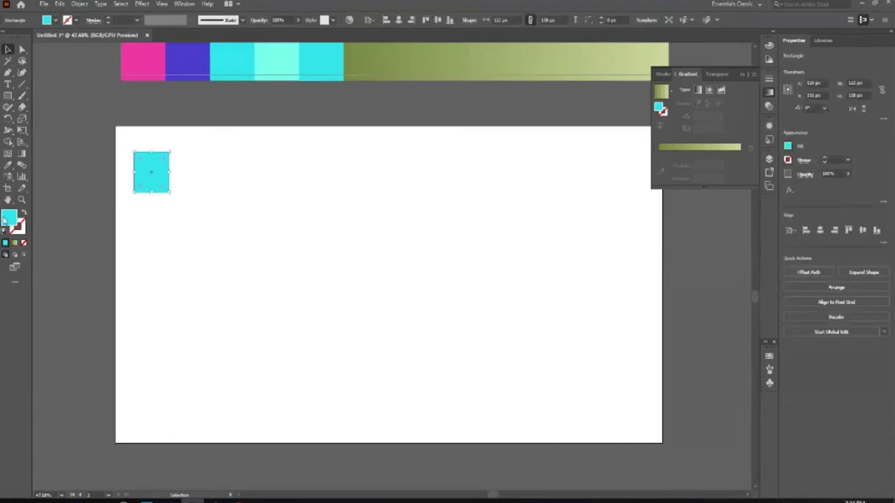
{"action": "double_click", "coordinate": [5, 220]}
{"action": "type", "text": "#779678"}
{"action": "key", "text": "Return"}
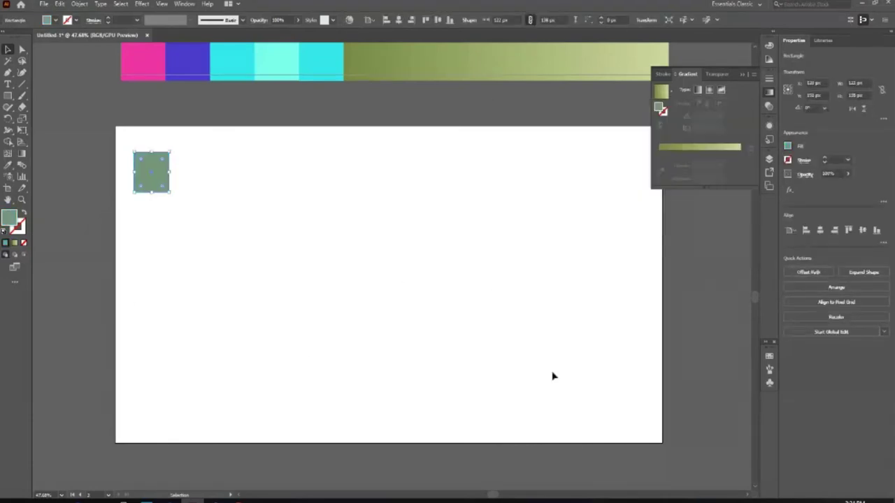
{"action": "left_click", "coordinate": [355, 269]}
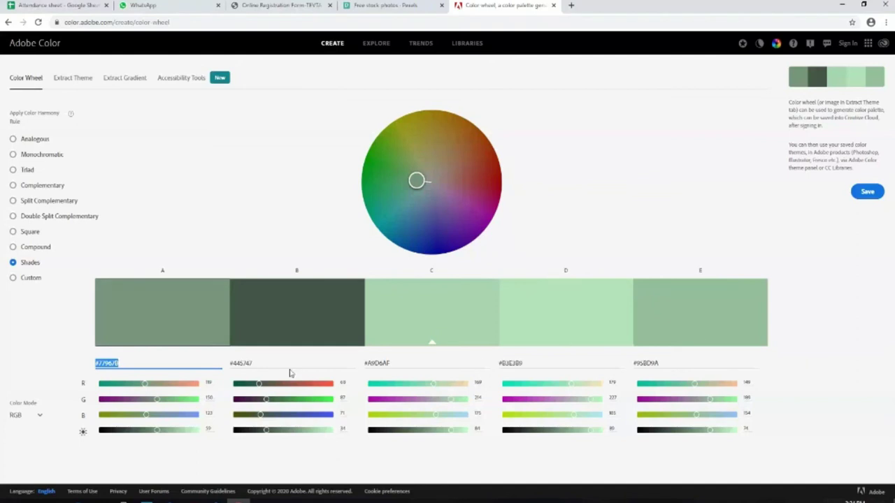
Duplicate the sage square to its right and give the copy a dark green #3c5040 fill.
{"action": "left_click", "coordinate": [260, 363]}
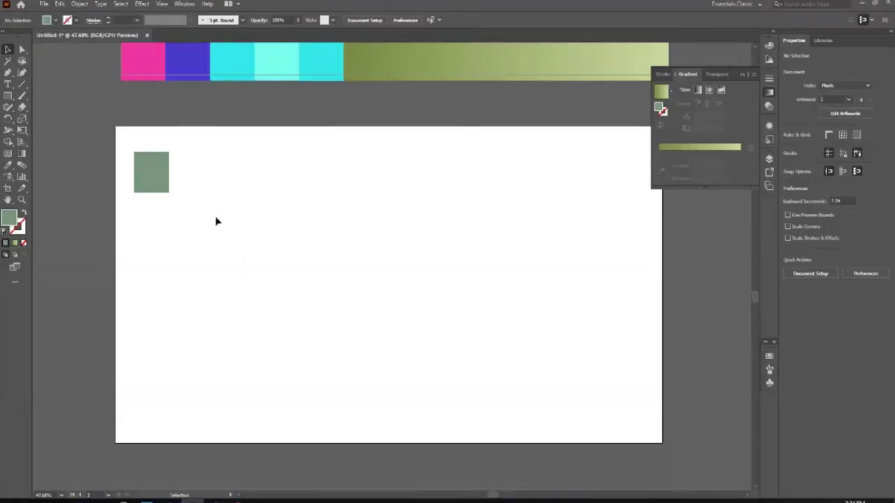
{"action": "left_click", "coordinate": [163, 186]}
{"action": "left_click_drag", "start_coordinate": [160, 187], "coordinate": [199, 187]}
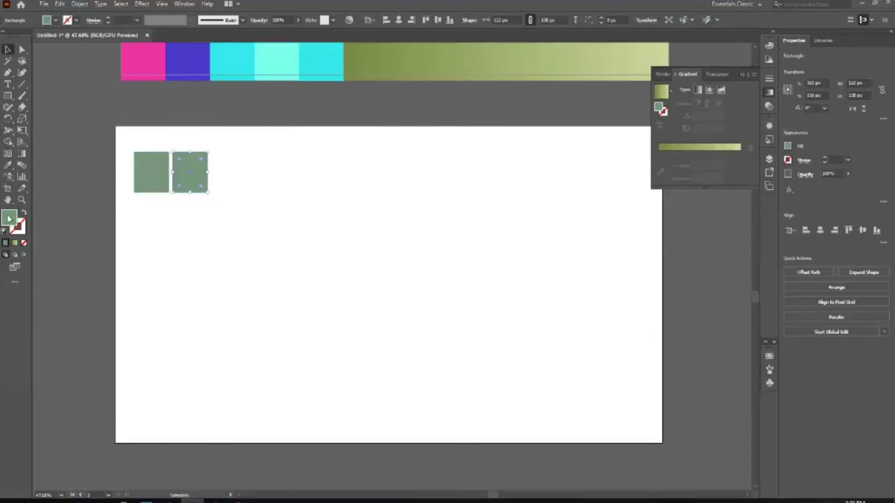
{"action": "double_click", "coordinate": [9, 219]}
{"action": "type", "text": "3c5040"}
{"action": "key", "text": "Return"}
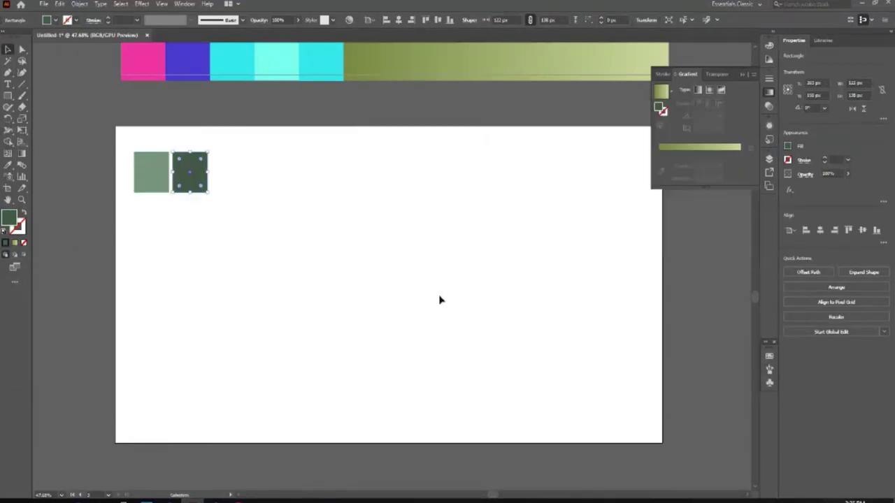
{"action": "key", "text": "alt+Tab"}
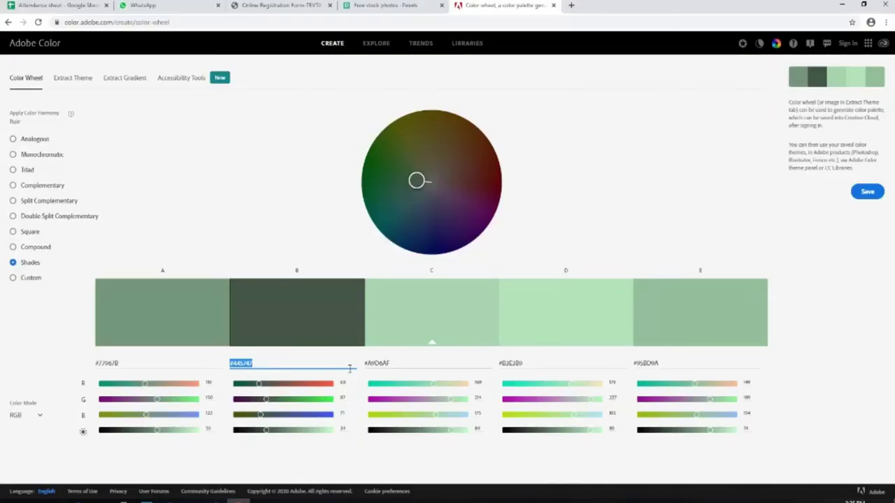
Switch the harmony rule to Custom and drag swatches toward green, blue and red.
{"action": "left_click", "coordinate": [407, 364]}
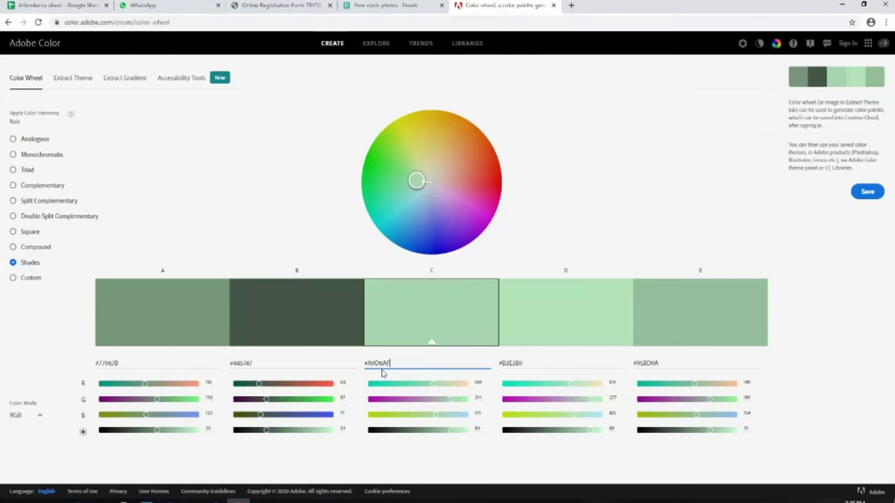
{"action": "left_click", "coordinate": [19, 278]}
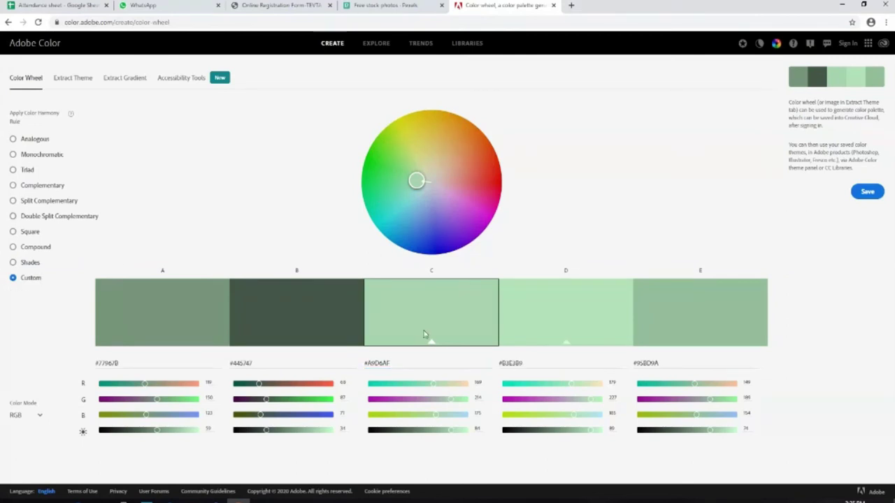
{"action": "mouse_move", "coordinate": [417, 181]}
{"action": "left_mouse_down"}
{"action": "mouse_move", "coordinate": [406, 163]}
{"action": "mouse_move", "coordinate": [419, 178]}
{"action": "mouse_move", "coordinate": [431, 140]}
{"action": "mouse_move", "coordinate": [441, 179]}
{"action": "mouse_move", "coordinate": [453, 152]}
{"action": "left_mouse_up"}
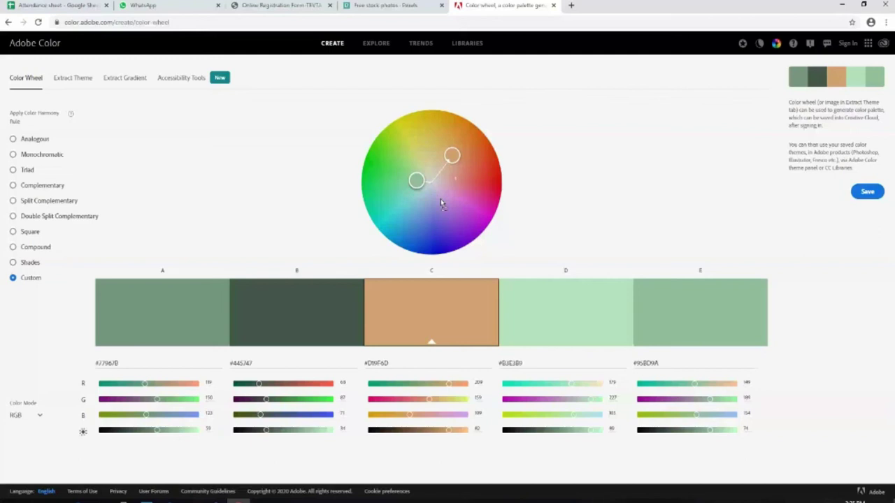
{"action": "mouse_move", "coordinate": [441, 203]}
{"action": "left_mouse_down"}
{"action": "mouse_move", "coordinate": [465, 146]}
{"action": "mouse_move", "coordinate": [416, 146]}
{"action": "mouse_move", "coordinate": [381, 162]}
{"action": "mouse_move", "coordinate": [393, 205]}
{"action": "mouse_move", "coordinate": [424, 230]}
{"action": "mouse_move", "coordinate": [466, 212]}
{"action": "mouse_move", "coordinate": [474, 167]}
{"action": "mouse_move", "coordinate": [462, 150]}
{"action": "mouse_move", "coordinate": [417, 138]}
{"action": "mouse_move", "coordinate": [383, 161]}
{"action": "mouse_move", "coordinate": [440, 123]}
{"action": "mouse_move", "coordinate": [455, 132]}
{"action": "mouse_move", "coordinate": [462, 216]}
{"action": "mouse_move", "coordinate": [453, 228]}
{"action": "mouse_move", "coordinate": [423, 232]}
{"action": "left_mouse_up"}
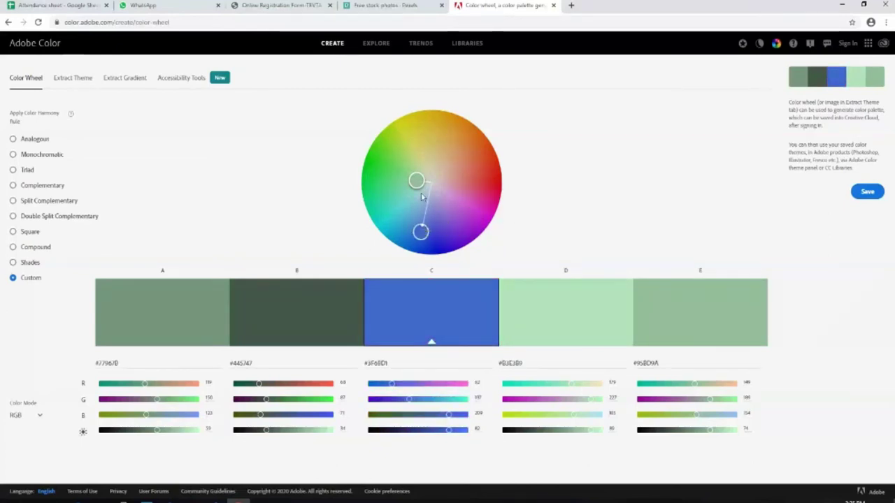
{"action": "mouse_move", "coordinate": [415, 180]}
{"action": "left_mouse_down"}
{"action": "mouse_move", "coordinate": [404, 158]}
{"action": "mouse_move", "coordinate": [453, 134]}
{"action": "mouse_move", "coordinate": [469, 137]}
{"action": "mouse_move", "coordinate": [414, 176]}
{"action": "mouse_move", "coordinate": [399, 140]}
{"action": "mouse_move", "coordinate": [451, 132]}
{"action": "mouse_move", "coordinate": [475, 200]}
{"action": "mouse_move", "coordinate": [489, 175]}
{"action": "left_mouse_up"}
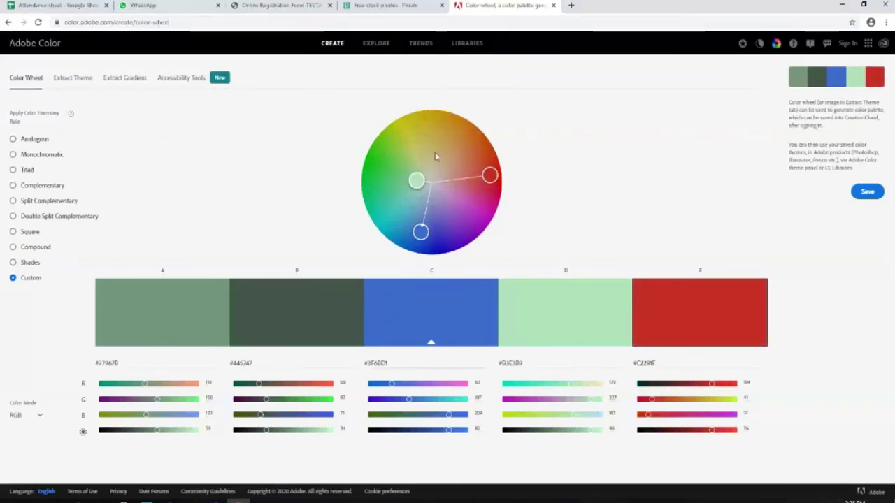
Turn swatch D yellow and swatch B deeper green, then select swatch A's teal #228E94.
{"action": "mouse_move", "coordinate": [417, 180]}
{"action": "left_mouse_down"}
{"action": "mouse_move", "coordinate": [414, 148]}
{"action": "mouse_move", "coordinate": [419, 135]}
{"action": "mouse_move", "coordinate": [435, 136]}
{"action": "left_mouse_up"}
{"action": "left_click", "coordinate": [416, 181]}
{"action": "mouse_move", "coordinate": [416, 180]}
{"action": "left_mouse_down"}
{"action": "mouse_move", "coordinate": [377, 178]}
{"action": "mouse_move", "coordinate": [402, 214]}
{"action": "mouse_move", "coordinate": [384, 212]}
{"action": "mouse_move", "coordinate": [388, 222]}
{"action": "left_mouse_up"}
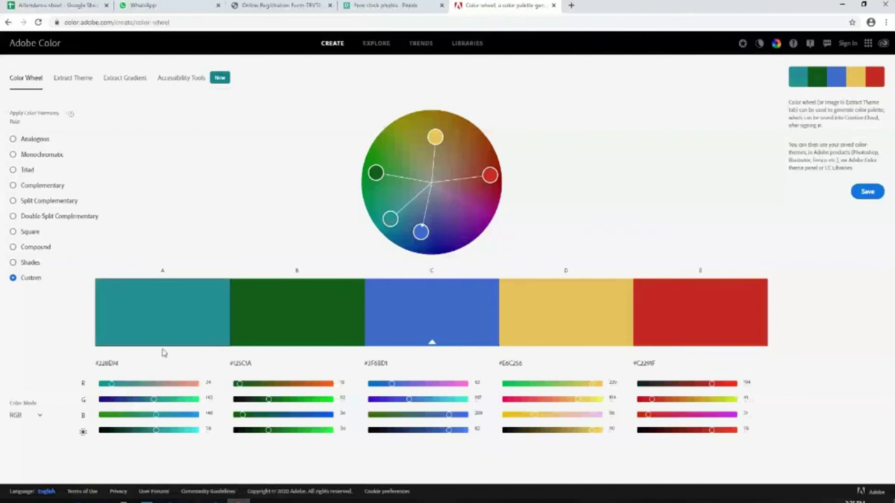
{"action": "left_click", "coordinate": [181, 364]}
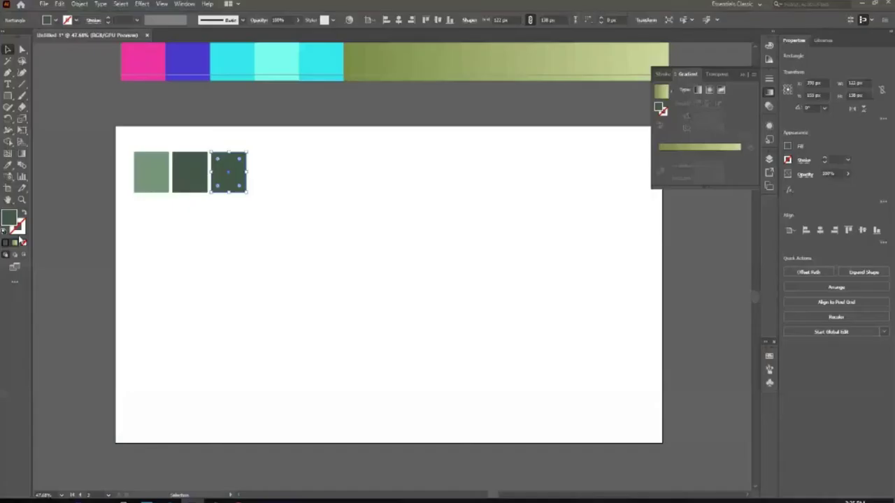
Apply the teal #228E94 fill to the third square through the Color Picker.
{"action": "double_click", "coordinate": [10, 219]}
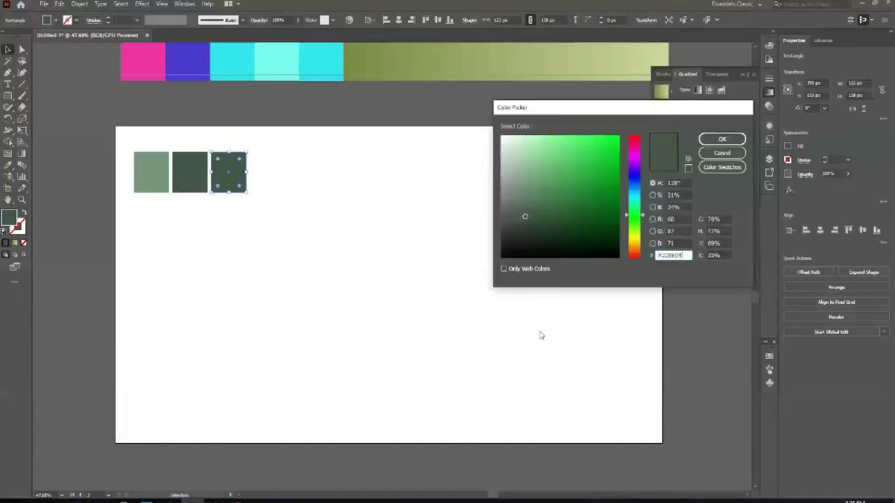
{"action": "key", "text": "Return"}
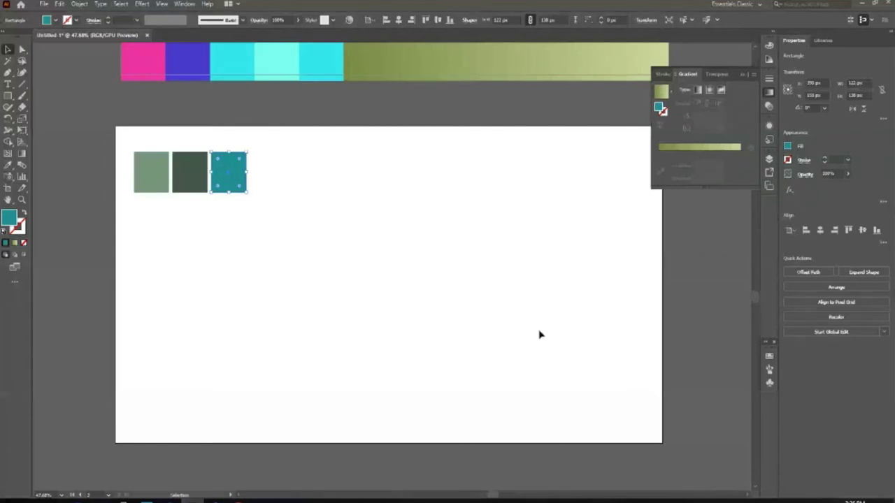
{"action": "left_click", "coordinate": [539, 335]}
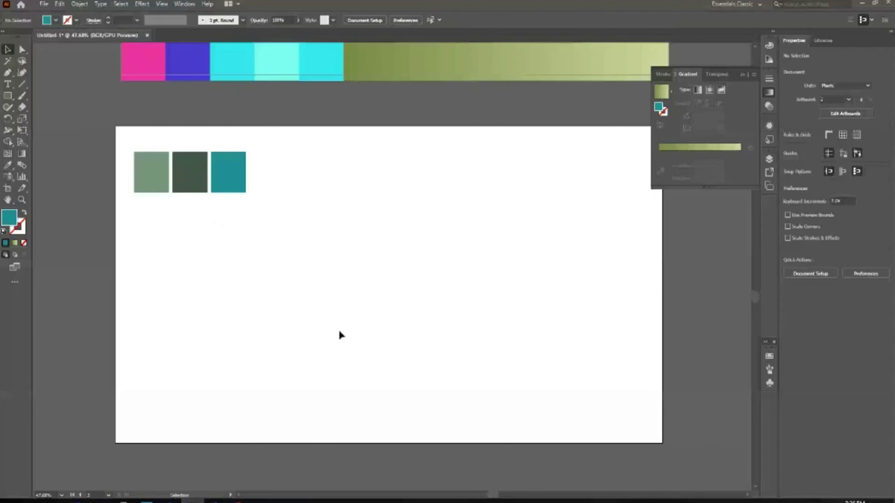
{"action": "scroll", "coordinate": [340, 336], "scroll_direction": "down", "scroll_amount": 1}
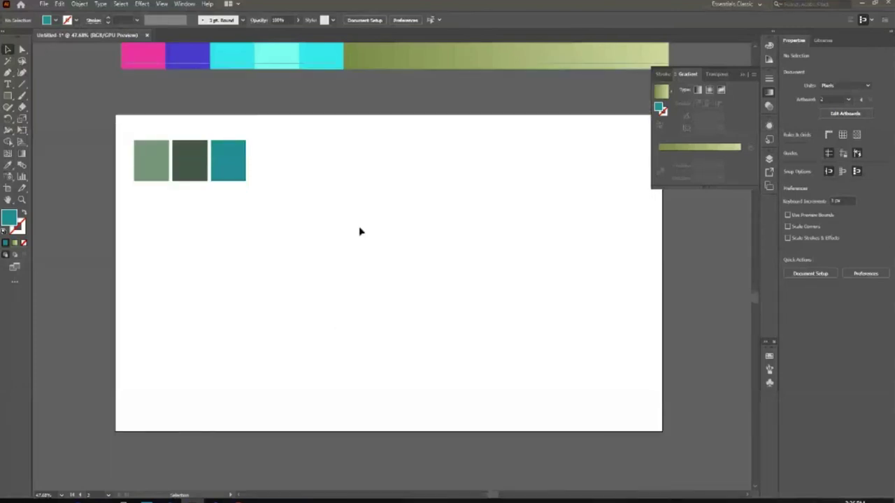
{"action": "scroll", "coordinate": [524, 277], "scroll_direction": "up", "scroll_amount": 3}
{"action": "scroll", "coordinate": [527, 278], "scroll_direction": "up", "scroll_amount": 1}
{"action": "scroll", "coordinate": [532, 278], "scroll_direction": "up", "scroll_amount": 3}
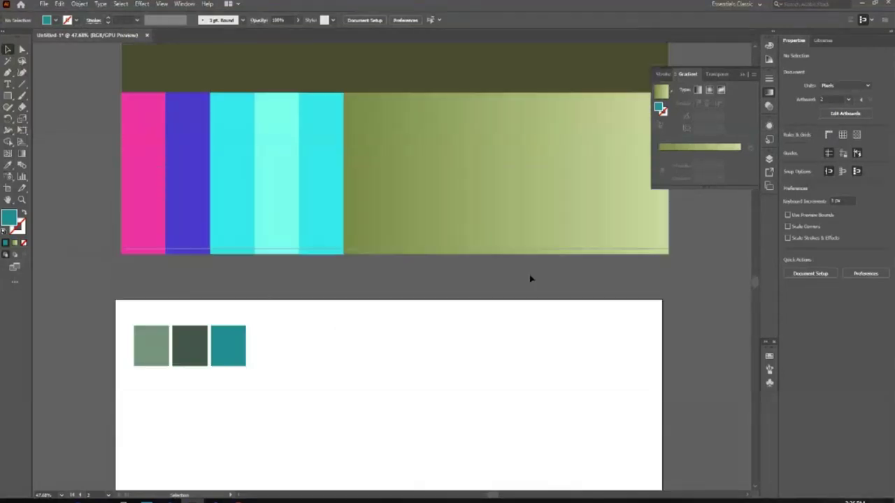
{"action": "scroll", "coordinate": [529, 279], "scroll_direction": "up", "scroll_amount": 3}
{"action": "scroll", "coordinate": [531, 279], "scroll_direction": "up", "scroll_amount": 5}
{"action": "scroll", "coordinate": [527, 276], "scroll_direction": "down", "scroll_amount": 7}
{"action": "scroll", "coordinate": [182, 324], "scroll_direction": "down", "scroll_amount": 6}
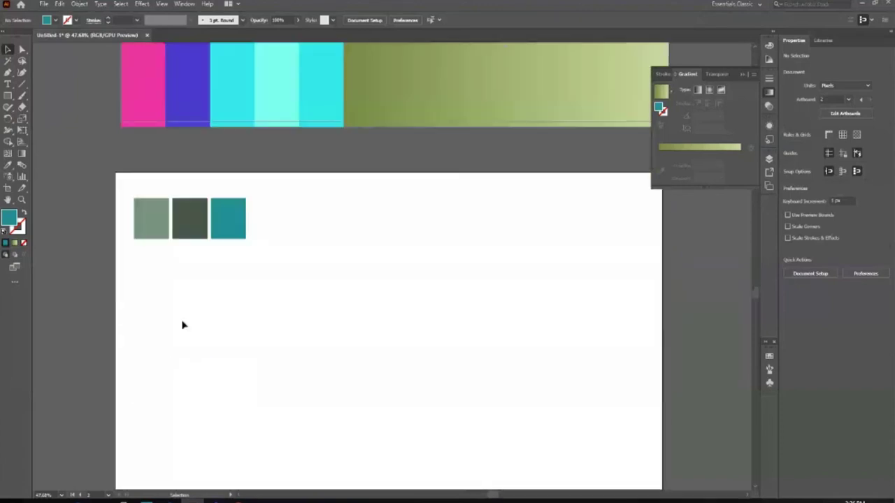
{"action": "scroll", "coordinate": [209, 392], "scroll_direction": "down", "scroll_amount": 3}
Open a new Chrome tab and go to grabient.com.
{"action": "key", "text": "alt+Tab"}
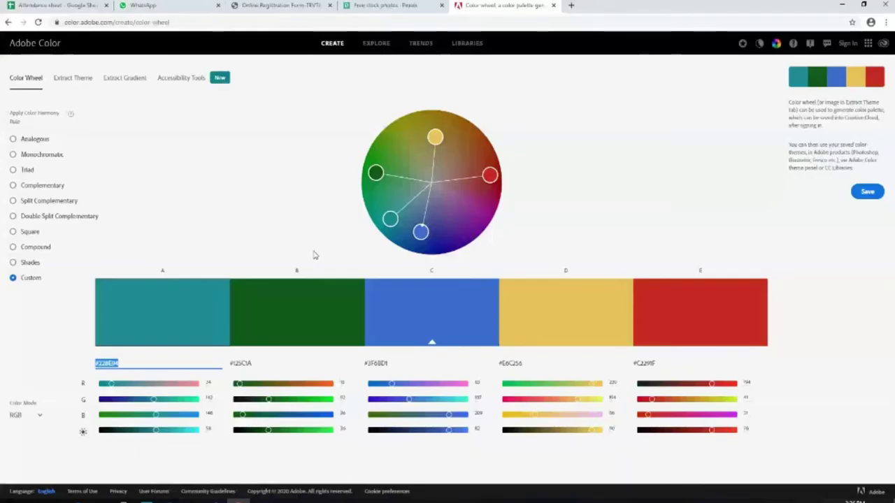
{"action": "left_click", "coordinate": [571, 5]}
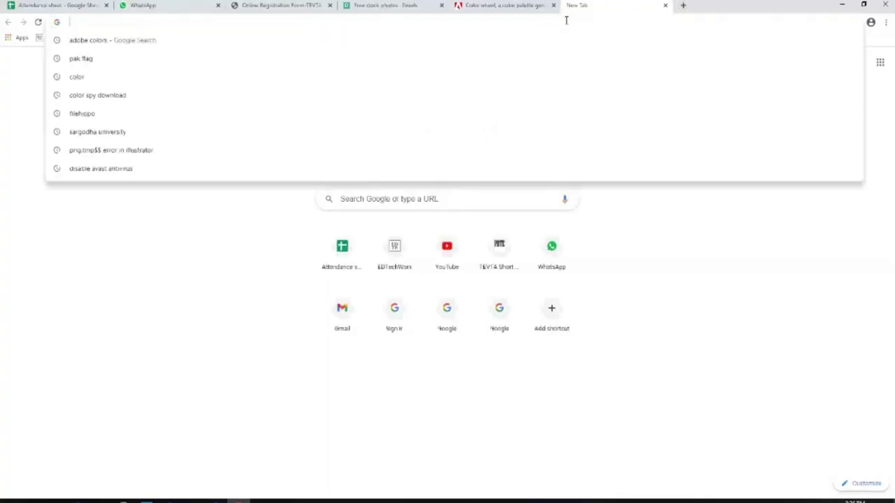
{"action": "type", "text": "grab"}
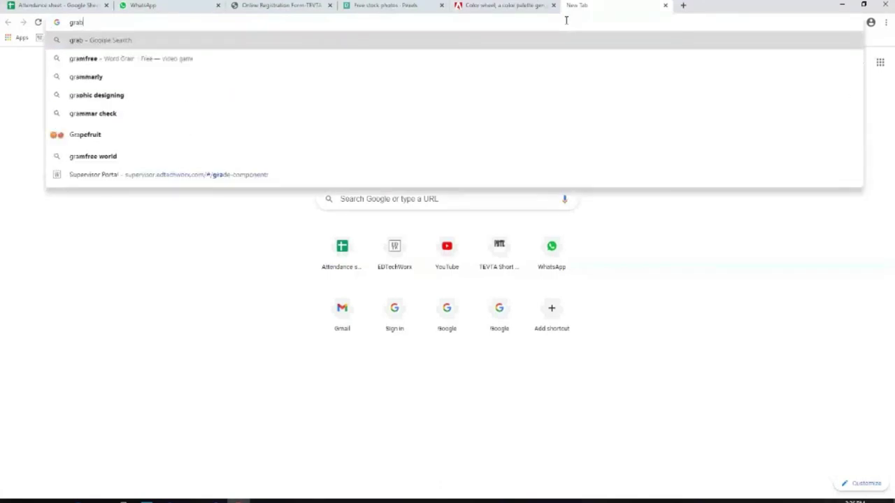
{"action": "key", "text": "BackSpace"}
{"action": "type", "text": "dient"}
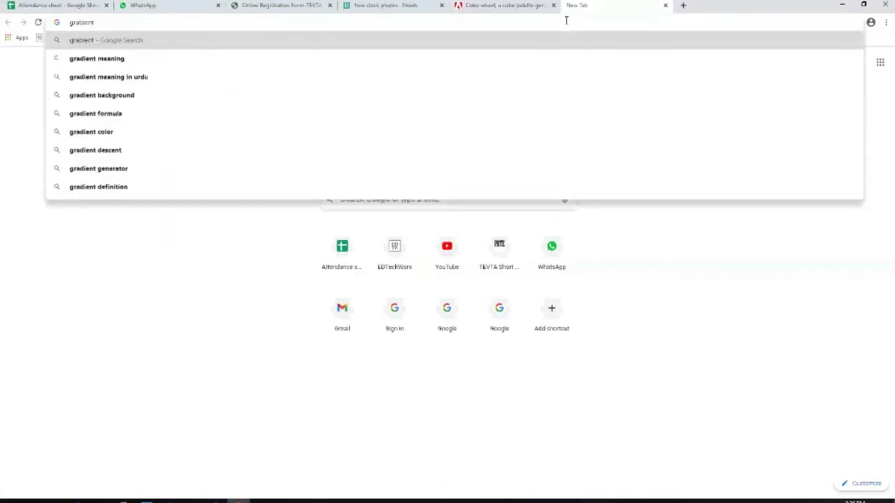
{"action": "type", "text": ".cvo"}
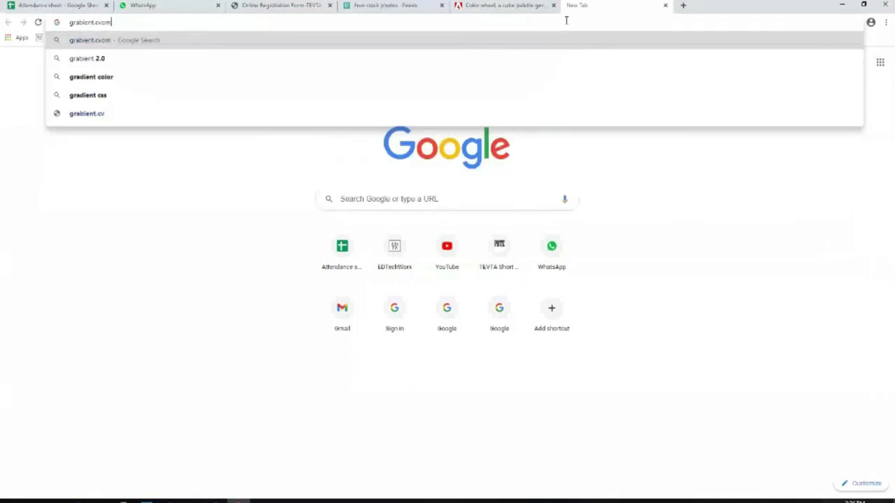
{"action": "key", "text": "BackSpace"}
{"action": "key", "text": "BackSpace"}
{"action": "type", "text": "om"}
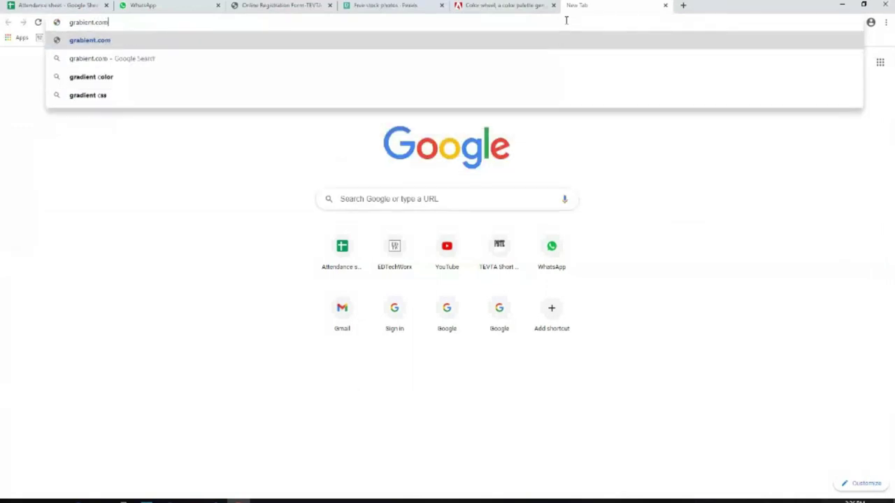
{"action": "key", "text": "Return"}
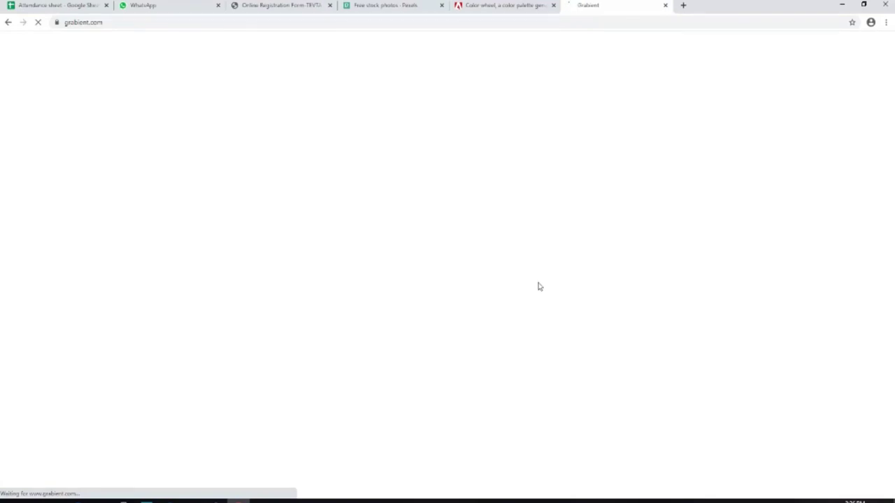
{"action": "mouse_move", "coordinate": [239, 497]}
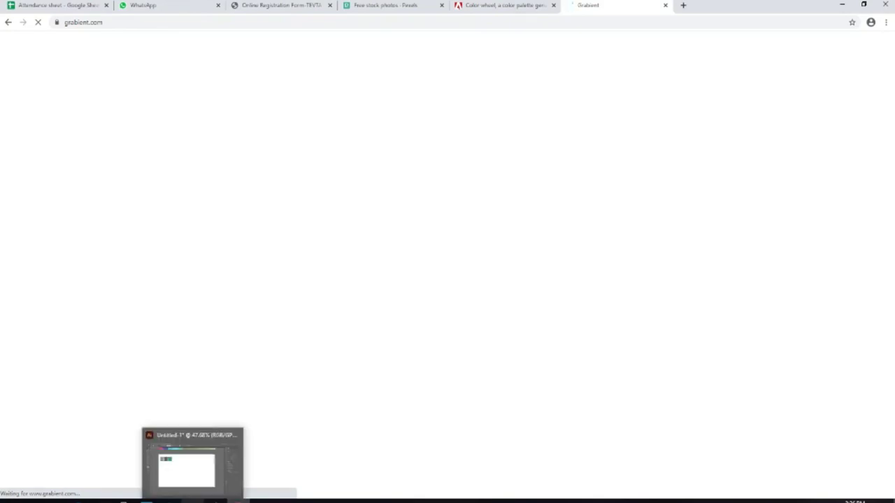
Recolour the pink strip above the artboard cyan by sampling the cyan strip with the Eyedropper.
{"action": "left_click", "coordinate": [192, 499]}
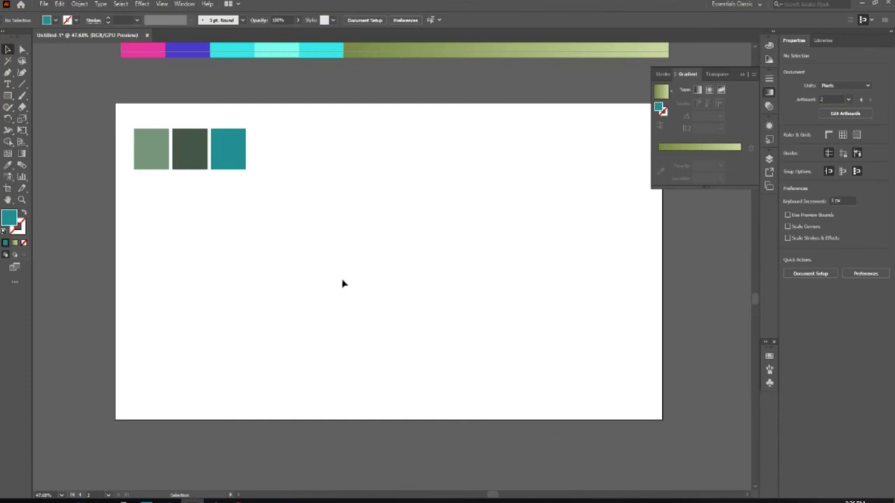
{"action": "scroll", "coordinate": [342, 283], "scroll_direction": "up", "scroll_amount": 2}
{"action": "scroll", "coordinate": [344, 282], "scroll_direction": "up", "scroll_amount": 5}
{"action": "scroll", "coordinate": [199, 265], "scroll_direction": "up", "scroll_amount": 2}
{"action": "scroll", "coordinate": [356, 207], "scroll_direction": "down", "scroll_amount": 7}
{"action": "scroll", "coordinate": [183, 200], "scroll_direction": "down", "scroll_amount": 3}
{"action": "scroll", "coordinate": [473, 193], "scroll_direction": "up", "scroll_amount": 4}
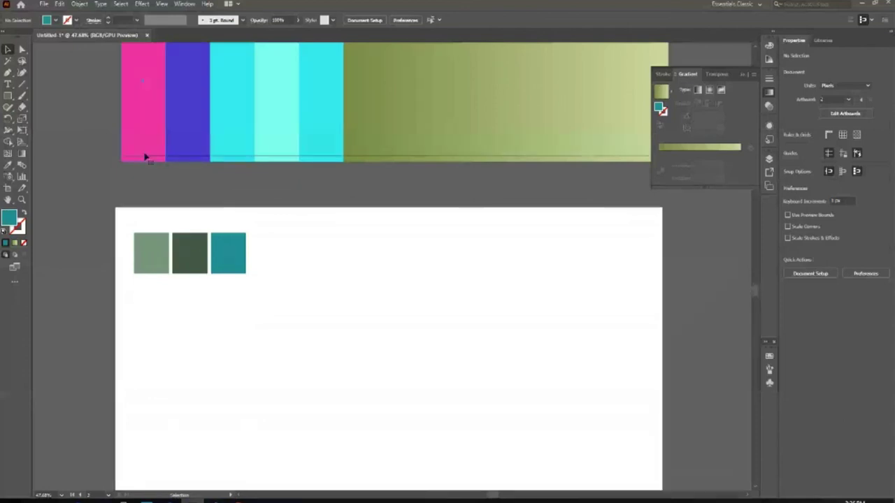
{"action": "scroll", "coordinate": [146, 154], "scroll_direction": "up", "scroll_amount": 3}
{"action": "left_click", "coordinate": [146, 182]}
{"action": "key", "text": "i"}
{"action": "left_click", "coordinate": [230, 168]}
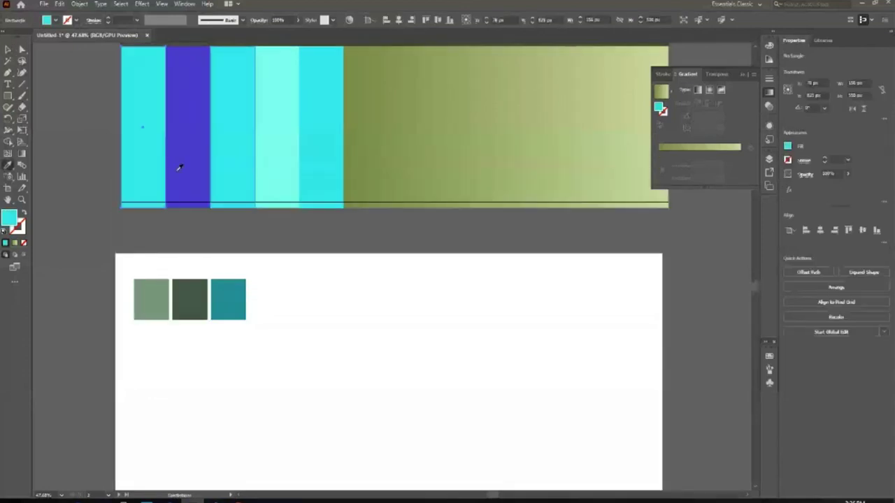
{"action": "key", "text": "v"}
{"action": "left_click", "coordinate": [101, 213]}
{"action": "scroll", "coordinate": [101, 212], "scroll_direction": "down", "scroll_amount": 5}
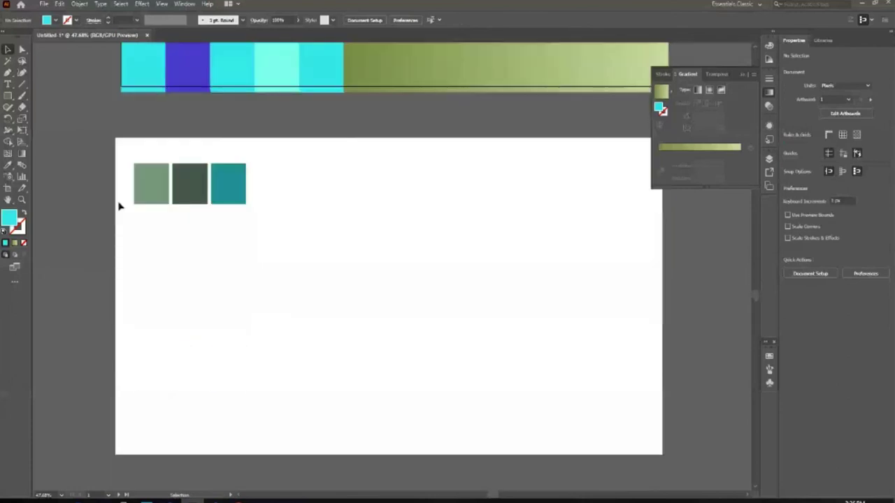
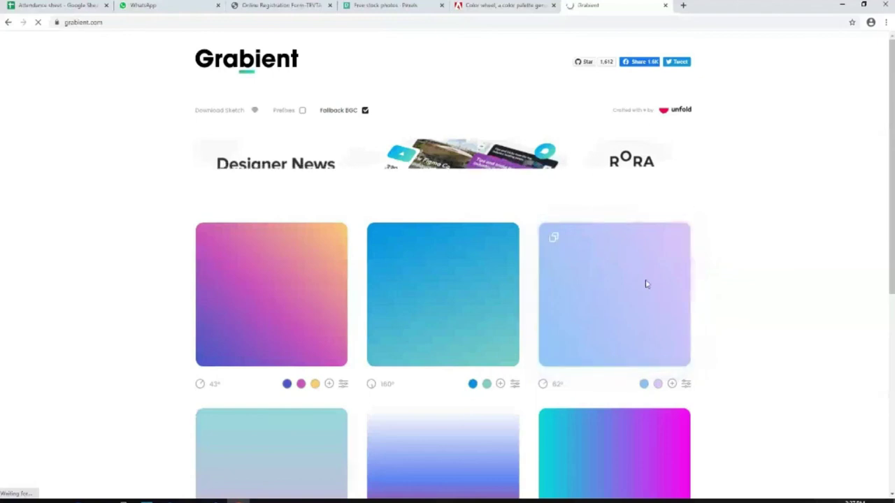
In Grabient, recolour the first gradient's blue stop to green.
{"action": "scroll", "coordinate": [393, 319], "scroll_direction": "down", "scroll_amount": 5}
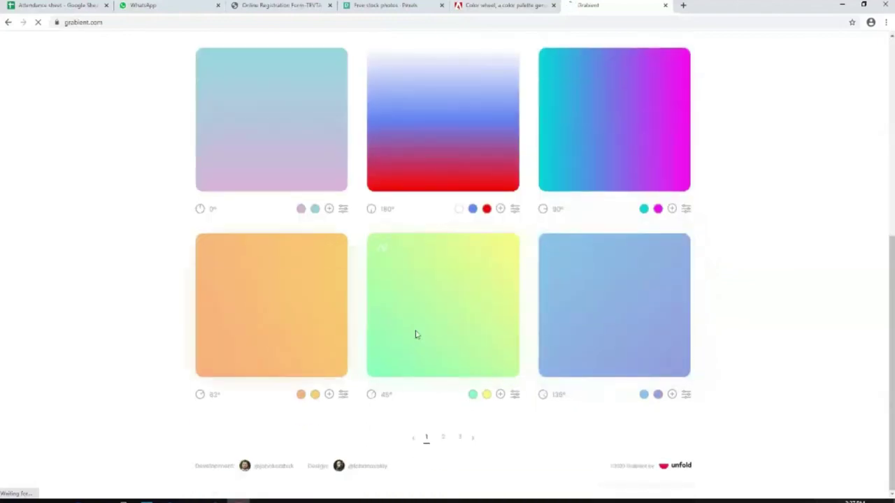
{"action": "scroll", "coordinate": [415, 335], "scroll_direction": "up", "scroll_amount": 1}
{"action": "scroll", "coordinate": [412, 335], "scroll_direction": "up", "scroll_amount": 5}
{"action": "mouse_move", "coordinate": [272, 294]}
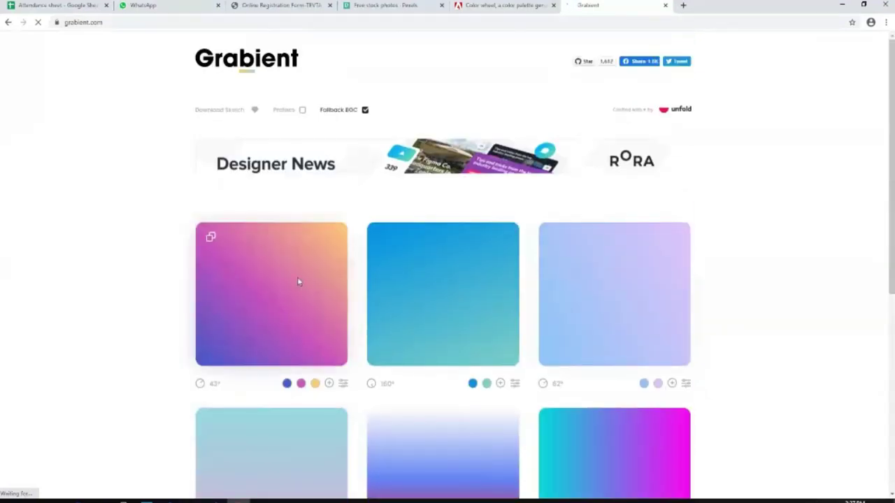
{"action": "scroll", "coordinate": [299, 282], "scroll_direction": "down", "scroll_amount": 2}
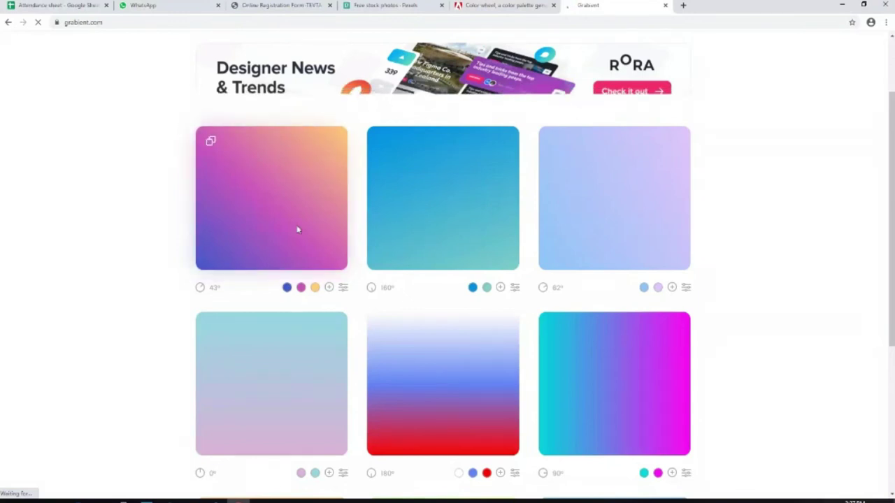
{"action": "left_click", "coordinate": [287, 287]}
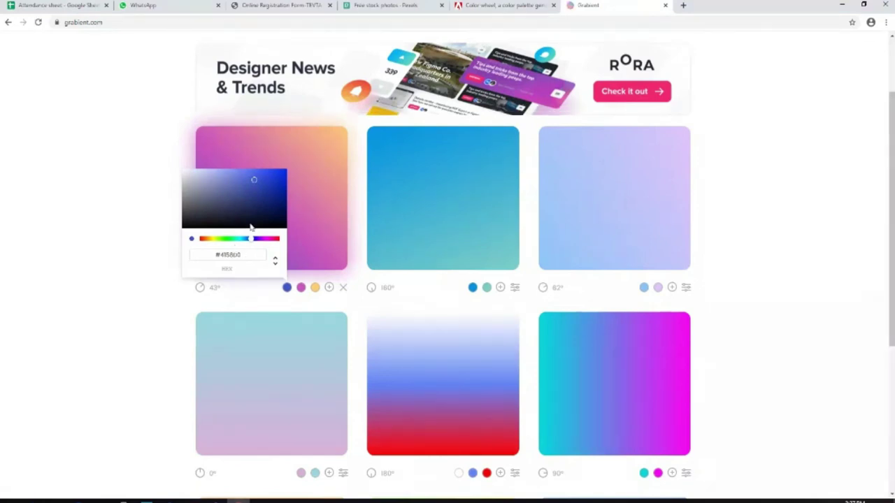
{"action": "left_click_drag", "start_coordinate": [250, 238], "coordinate": [269, 249]}
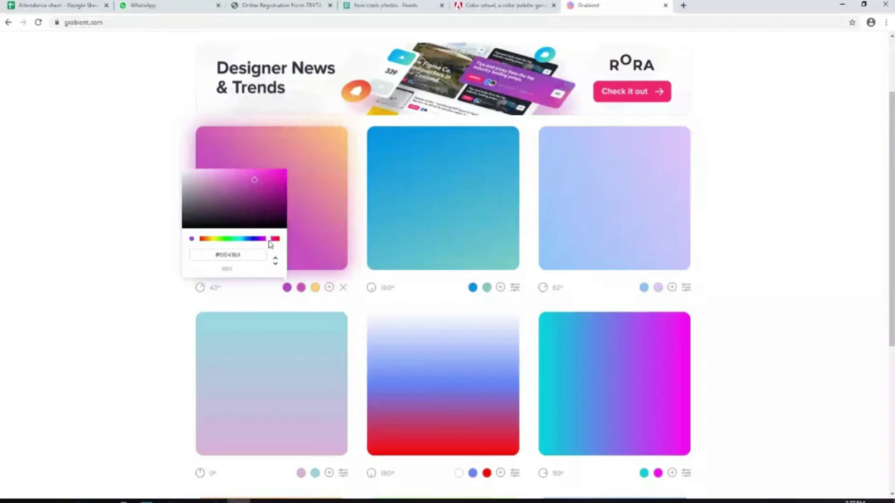
{"action": "left_click_drag", "start_coordinate": [269, 243], "coordinate": [226, 245]}
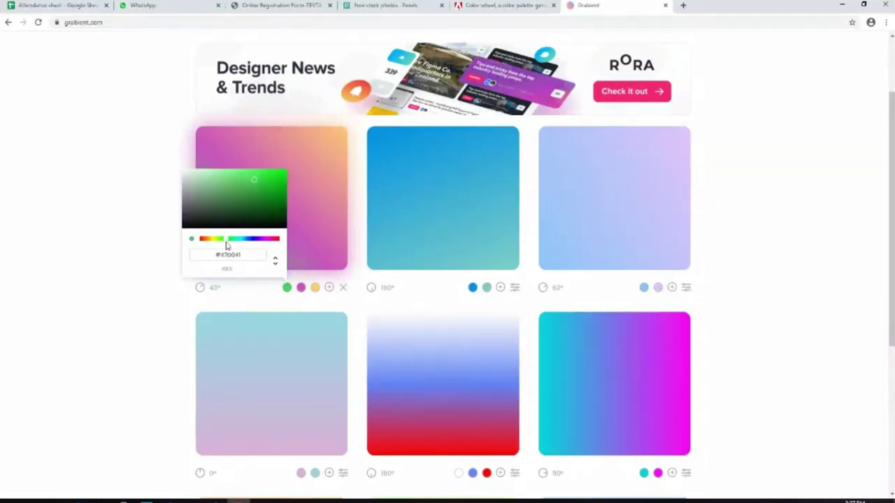
{"action": "left_click", "coordinate": [136, 304]}
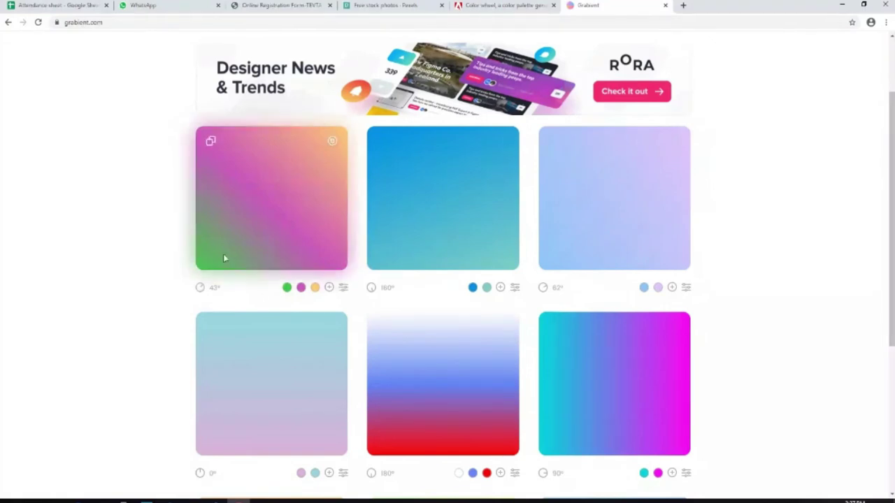
Make the magenta stop blue-violet and the yellow stop brown, then reset the first gradient.
{"action": "left_click", "coordinate": [299, 287]}
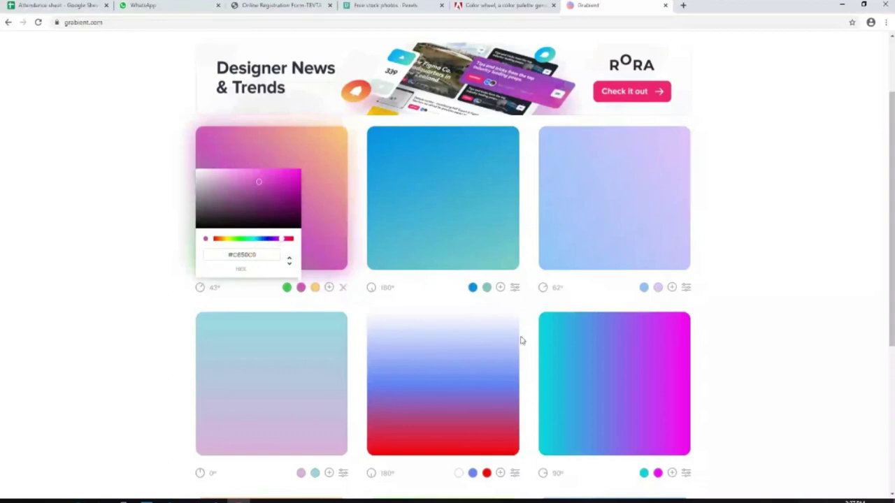
{"action": "left_click_drag", "start_coordinate": [282, 241], "coordinate": [267, 241]}
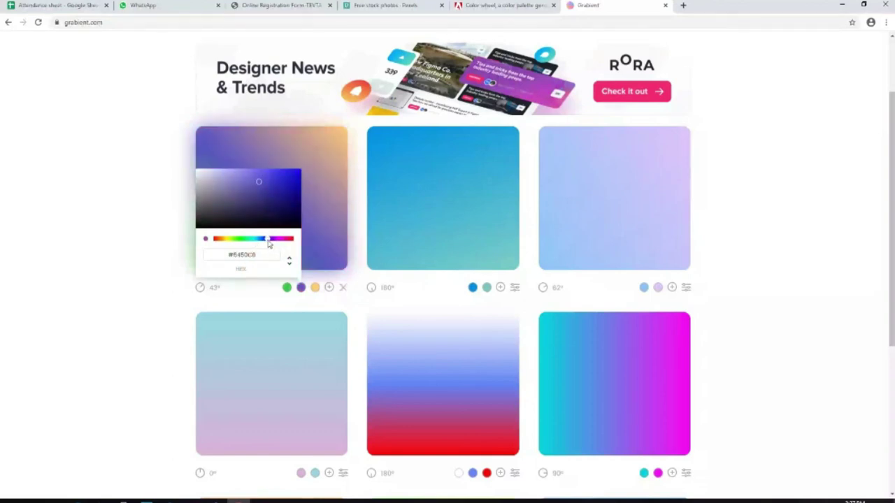
{"action": "left_click", "coordinate": [181, 298]}
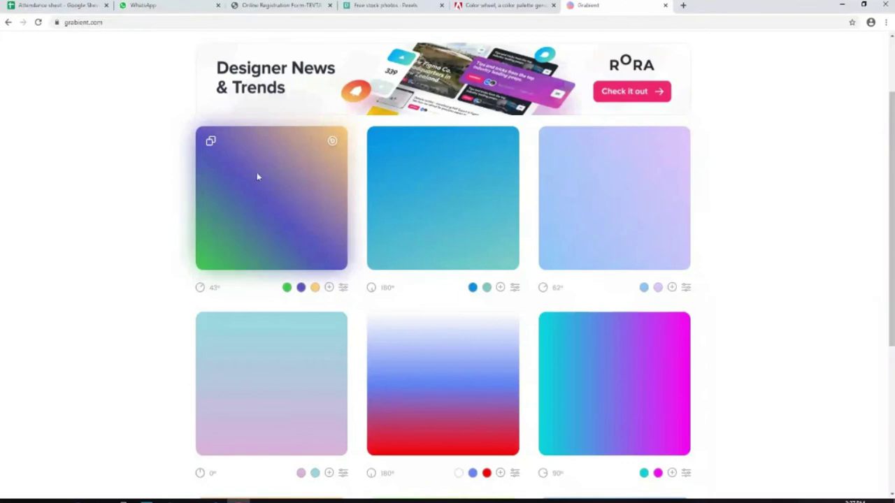
{"action": "left_click", "coordinate": [314, 287]}
{"action": "left_click", "coordinate": [289, 189]}
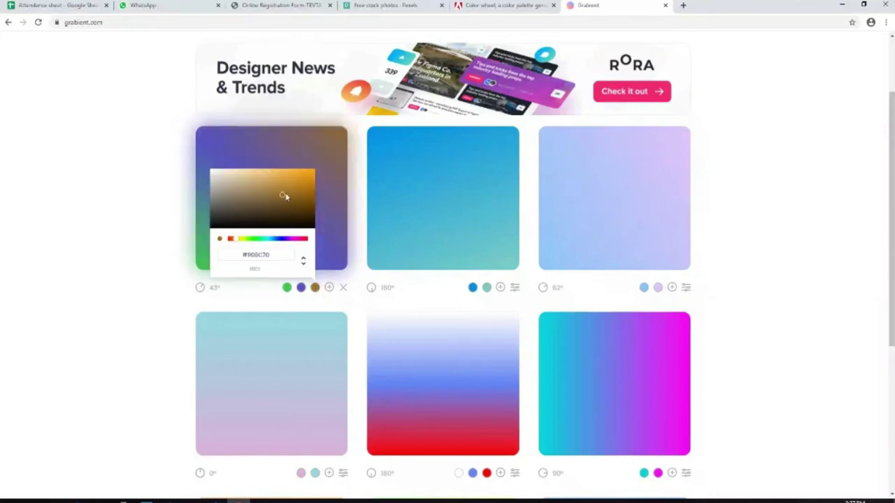
{"action": "left_click", "coordinate": [182, 297]}
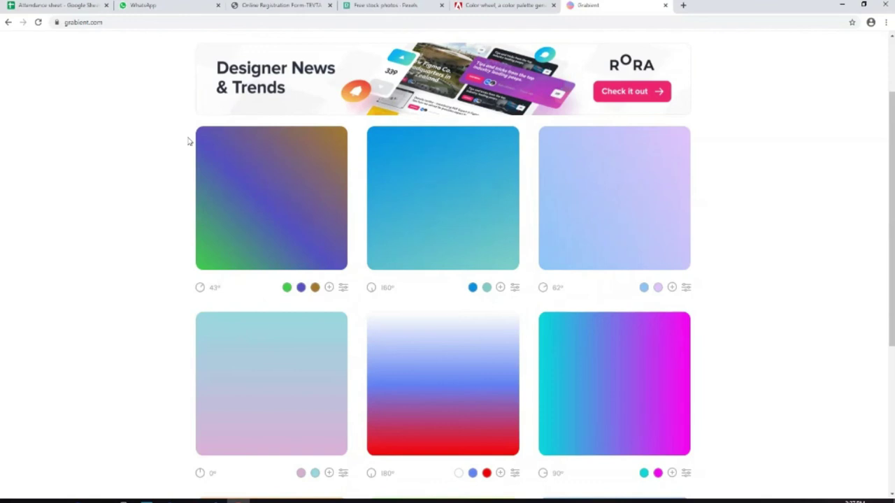
{"action": "scroll", "coordinate": [187, 141], "scroll_direction": "up", "scroll_amount": 1}
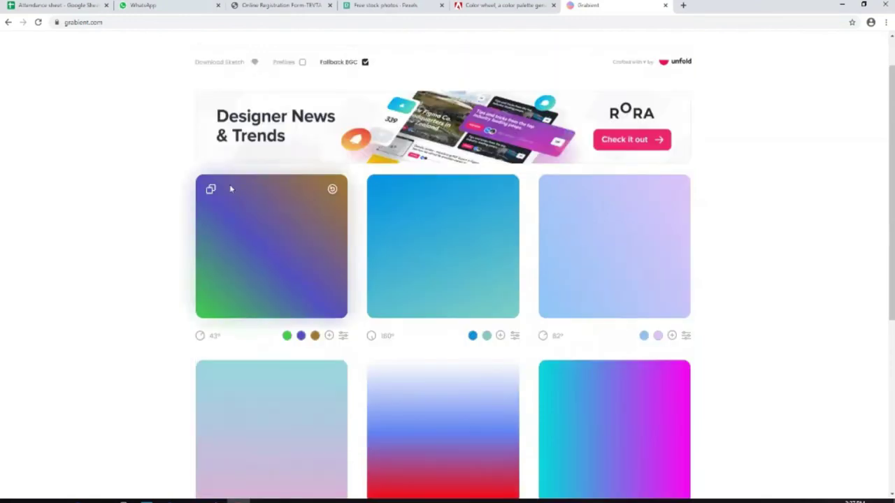
{"action": "left_click", "coordinate": [334, 190]}
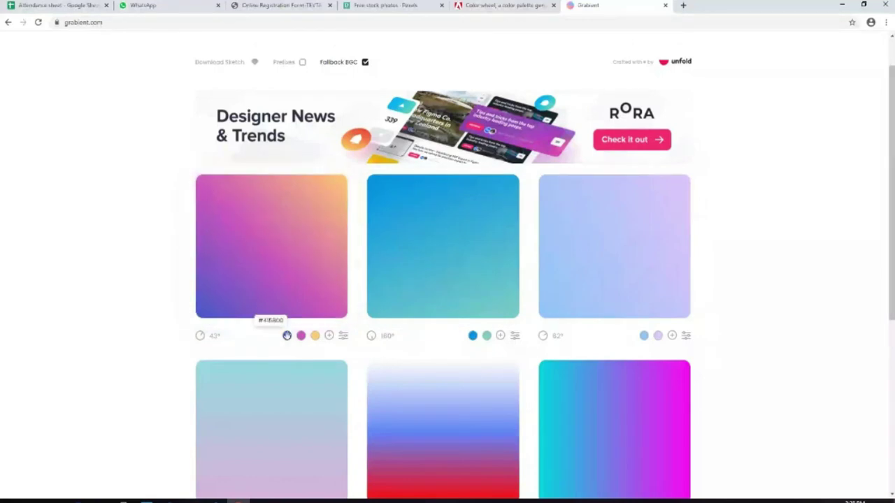
Copy the middle Grabient gradient's blue hex #0093E9.
{"action": "left_click", "coordinate": [473, 335]}
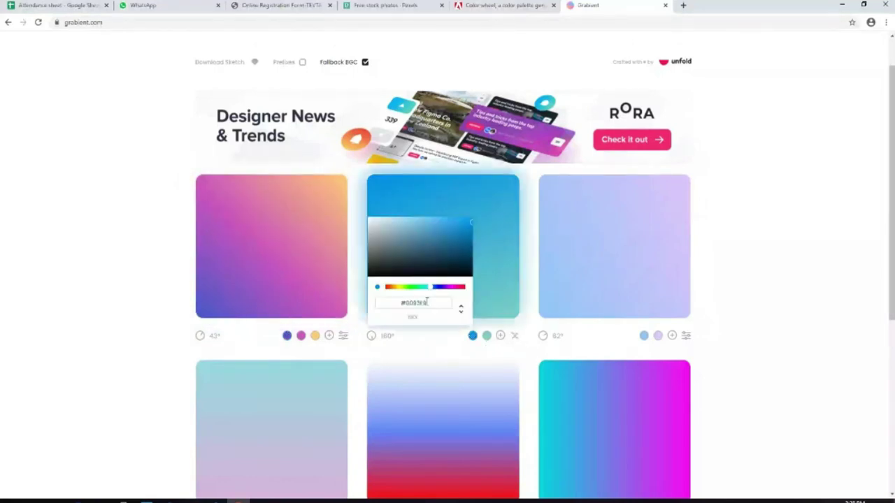
{"action": "left_click_drag", "start_coordinate": [427, 302], "coordinate": [392, 301]}
{"action": "key", "text": "alt+Tab"}
Duplicate the green gradient rectangle and set its left gradient stop to #0093E9.
{"action": "scroll", "coordinate": [415, 147], "scroll_direction": "up", "scroll_amount": 2}
{"action": "mouse_move", "coordinate": [415, 147]}
{"action": "left_mouse_down"}
{"action": "mouse_move", "coordinate": [366, 478]}
{"action": "mouse_move", "coordinate": [258, 408]}
{"action": "left_mouse_up"}
{"action": "scroll", "coordinate": [259, 408], "scroll_direction": "down", "scroll_amount": 2}
{"action": "left_click", "coordinate": [659, 165]}
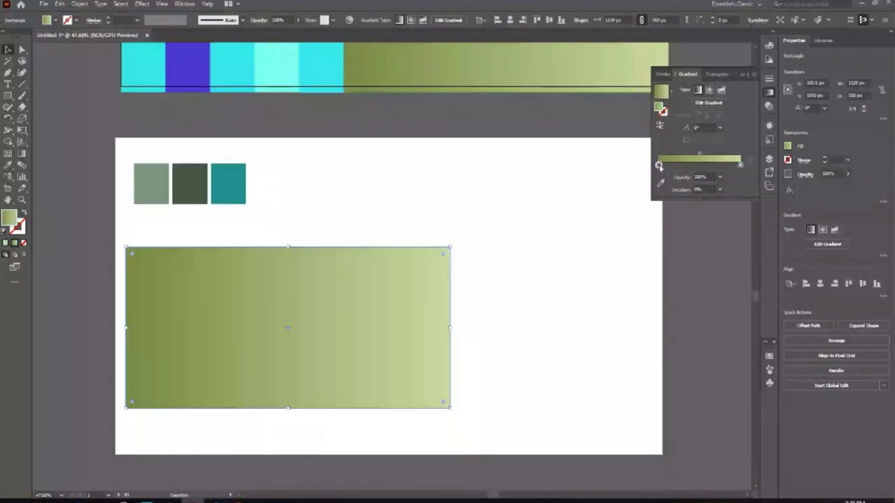
{"action": "double_click", "coordinate": [659, 165]}
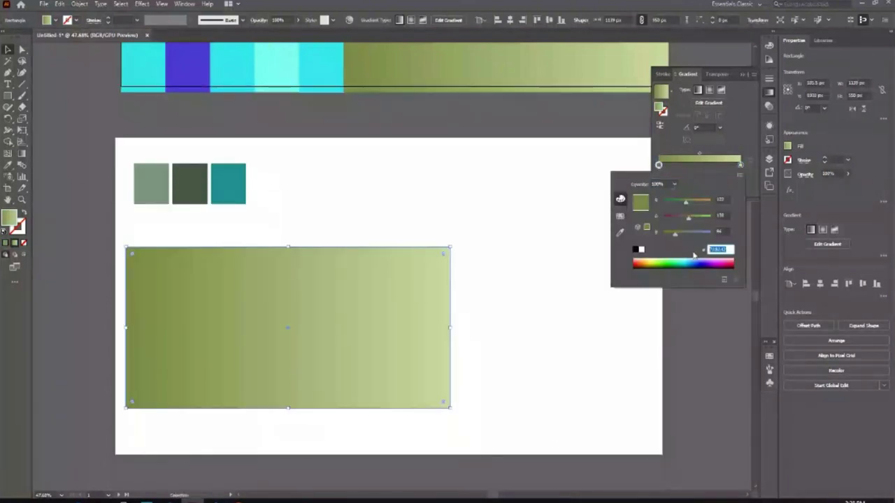
{"action": "key", "text": "ctrl+v"}
{"action": "key", "text": "Return"}
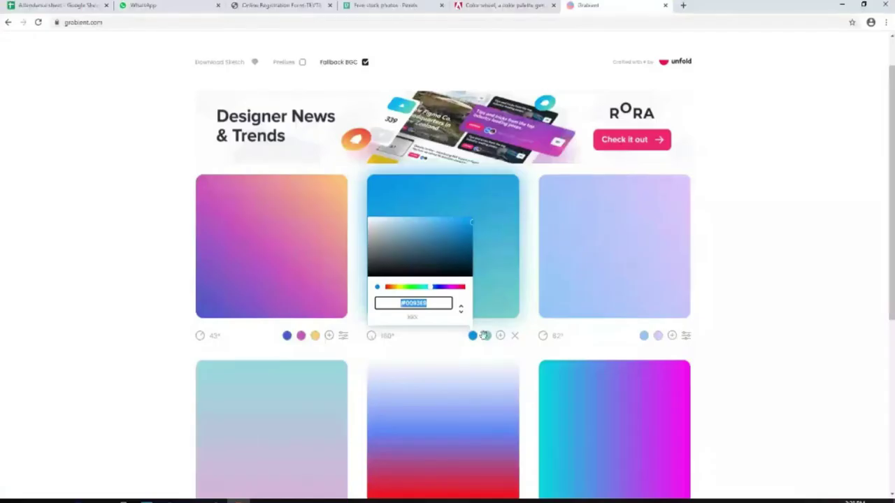
Copy Grabient's teal stop hex #80D0C7.
{"action": "left_click", "coordinate": [486, 336]}
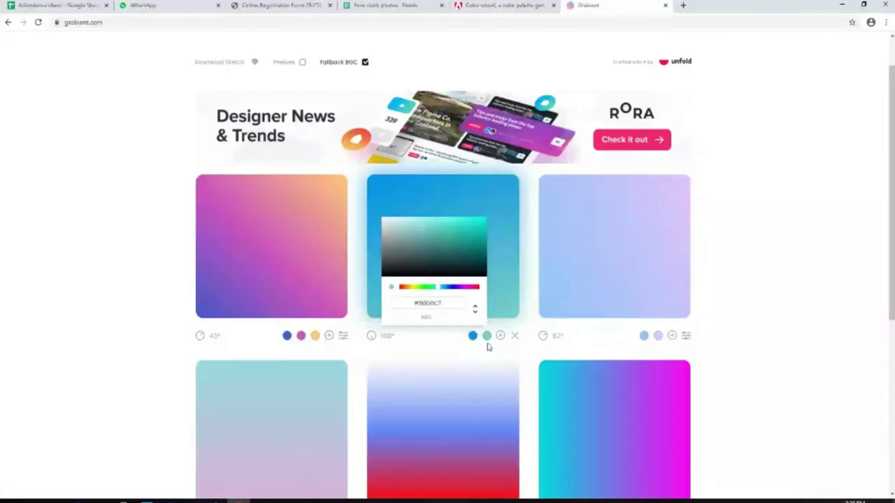
{"action": "double_click", "coordinate": [452, 304]}
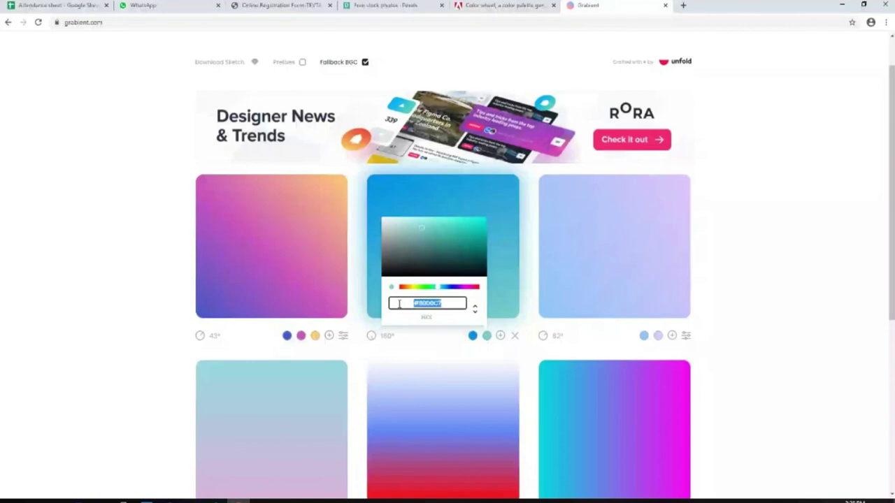
{"action": "key", "text": "alt+Tab"}
Add a gradient stop at about 37% on the rectangle, coloured #80D0C7.
{"action": "left_click_drag", "start_coordinate": [659, 164], "coordinate": [689, 166]}
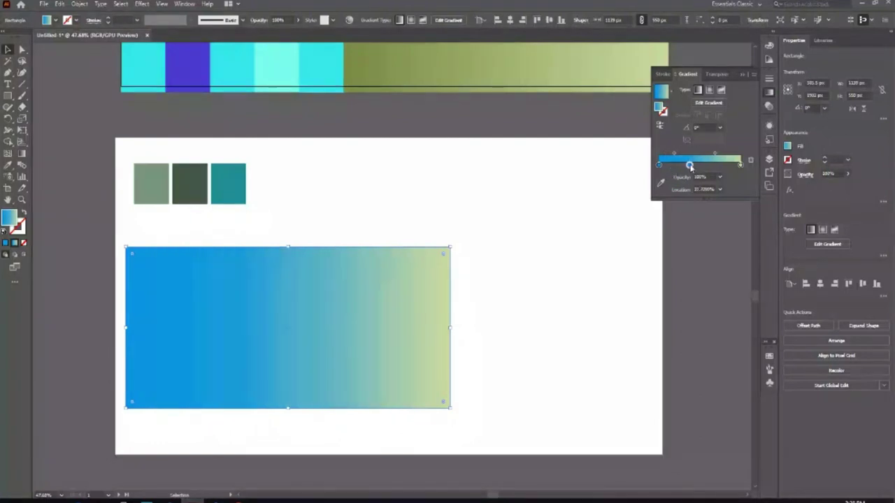
{"action": "double_click", "coordinate": [689, 165]}
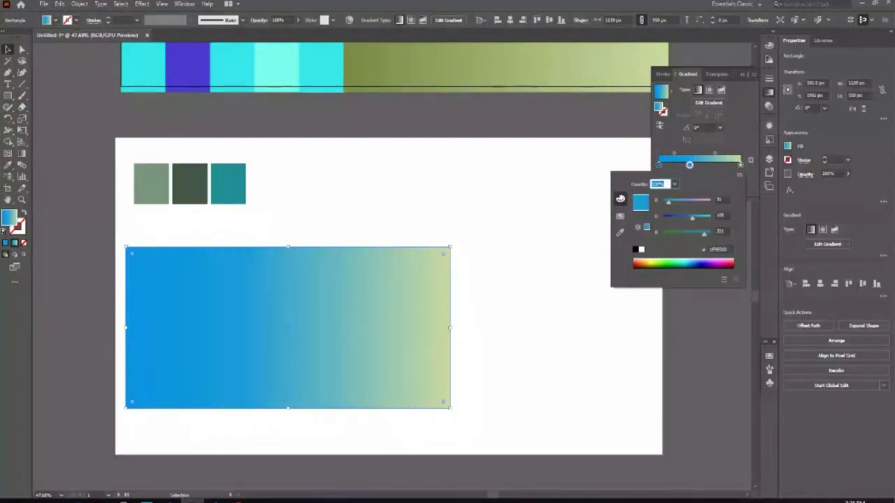
{"action": "key", "text": "ctrl+v"}
{"action": "key", "text": "Return"}
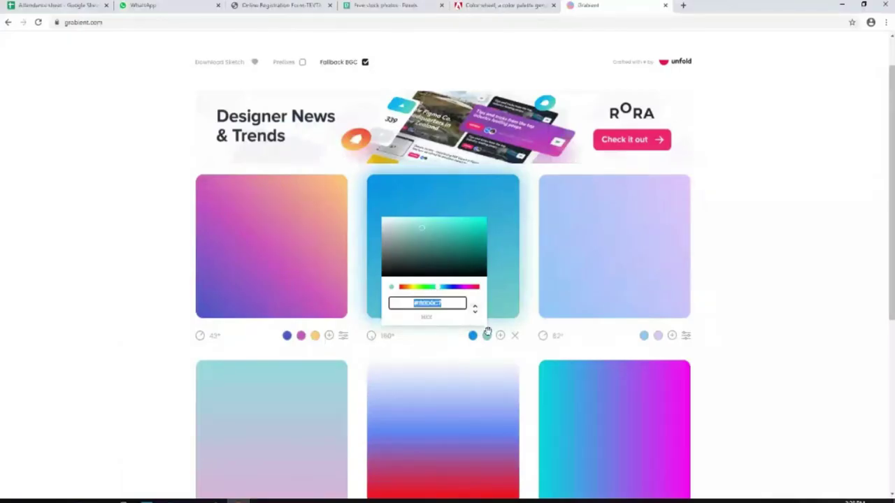
Add a third stop to the middle Grabient gradient, colour it #4F7777, and copy its hex.
{"action": "left_click", "coordinate": [484, 334]}
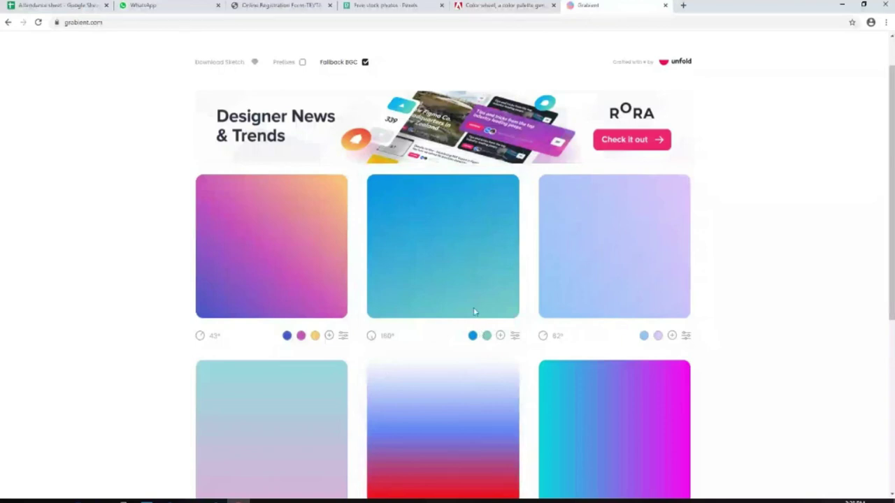
{"action": "scroll", "coordinate": [286, 304], "scroll_direction": "down", "scroll_amount": 2}
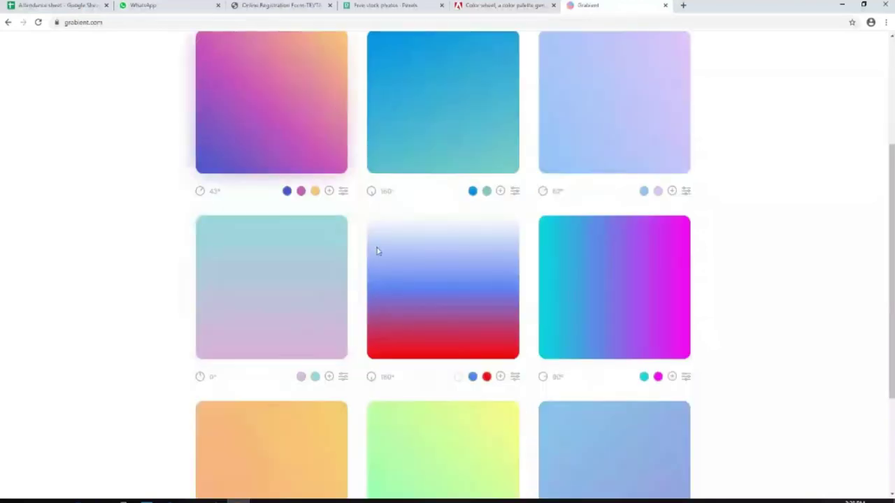
{"action": "scroll", "coordinate": [572, 326], "scroll_direction": "up", "scroll_amount": 2}
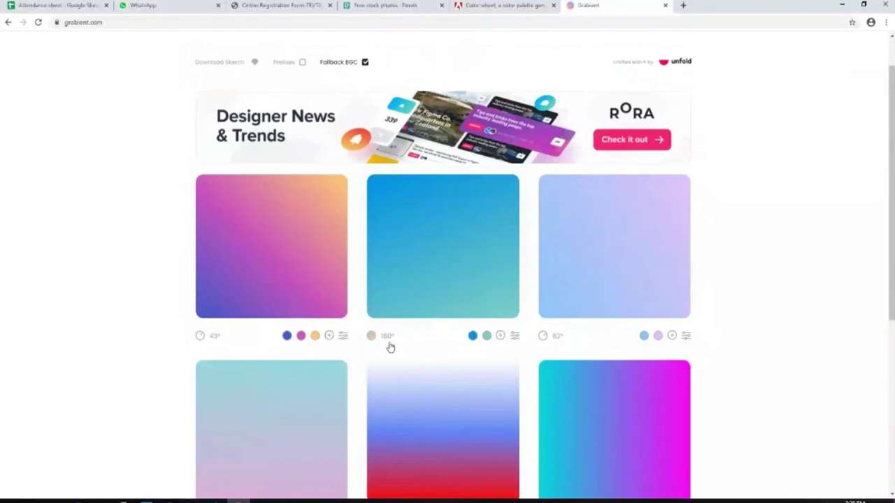
{"action": "left_click", "coordinate": [500, 335]}
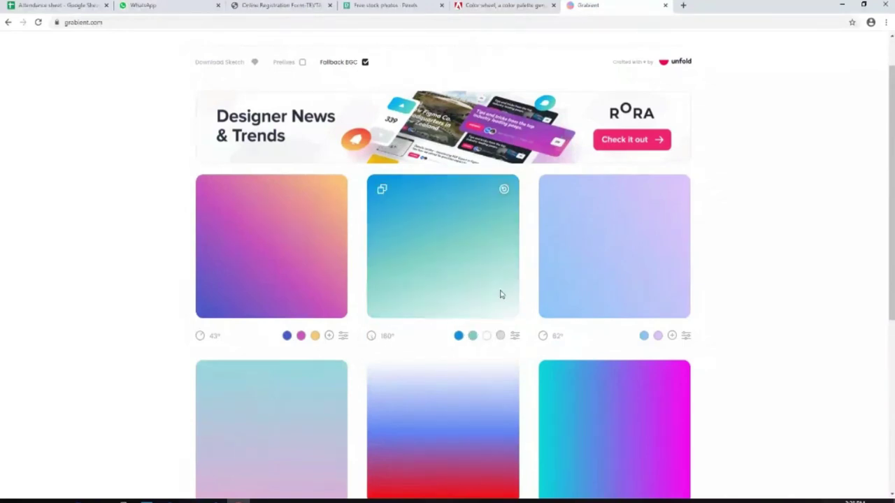
{"action": "left_click", "coordinate": [487, 335]}
{"action": "left_click", "coordinate": [418, 250]}
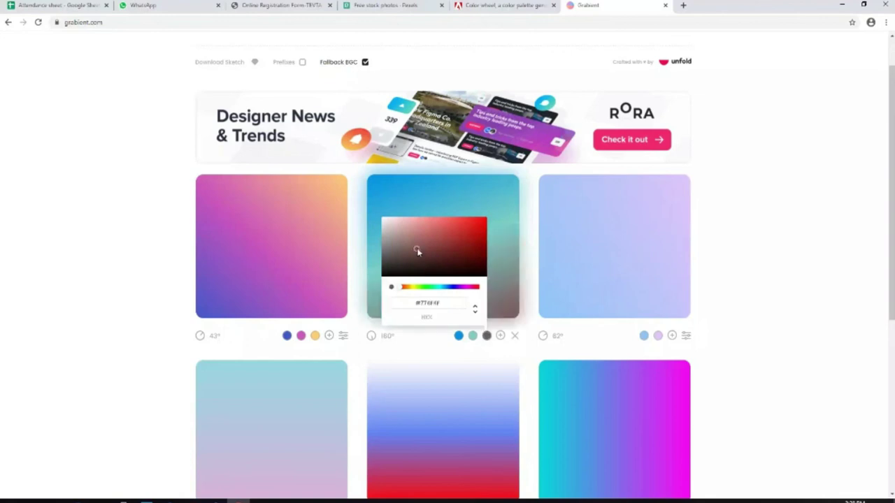
{"action": "left_click", "coordinate": [437, 289]}
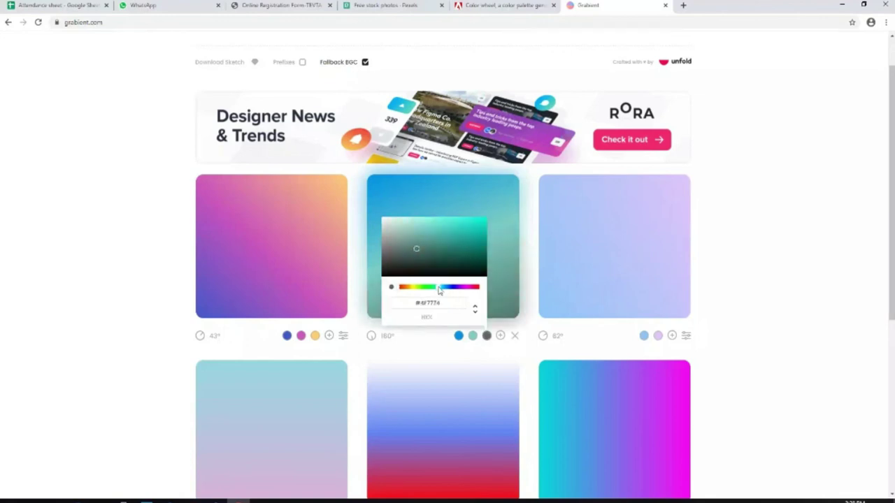
{"action": "left_click", "coordinate": [102, 344]}
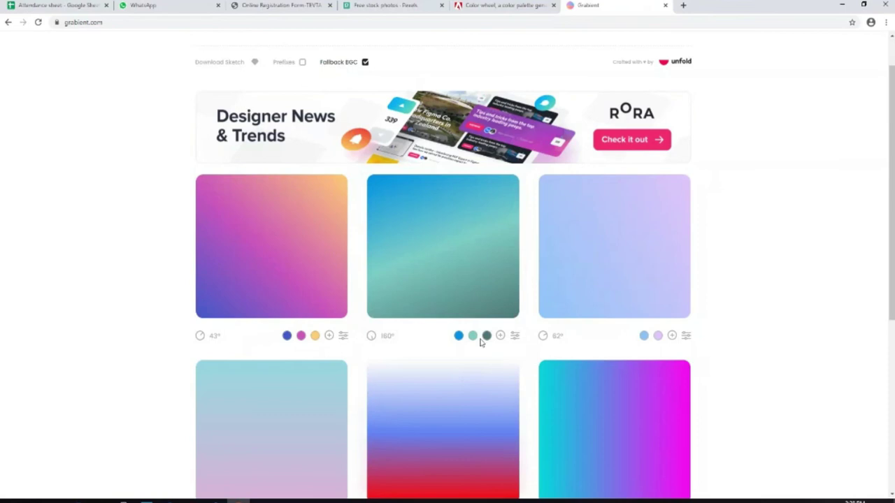
{"action": "left_click", "coordinate": [487, 337]}
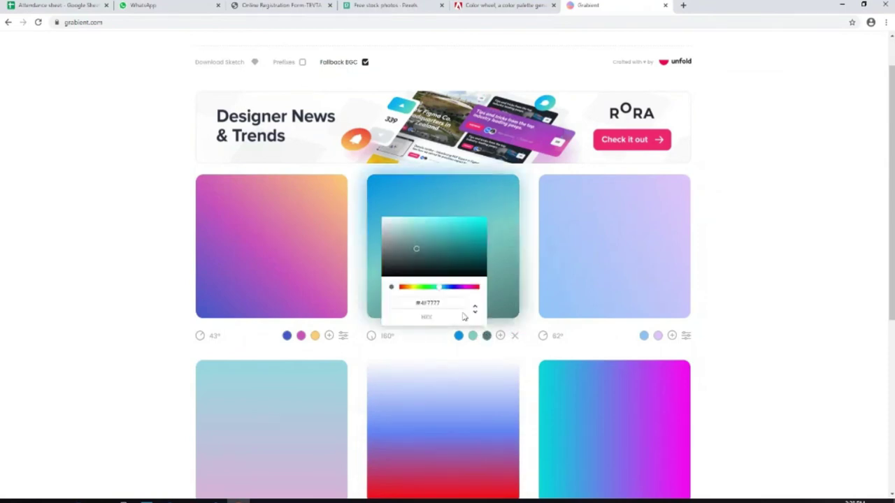
{"action": "left_click_drag", "start_coordinate": [458, 303], "coordinate": [380, 307]}
{"action": "key", "text": "ctrl+c"}
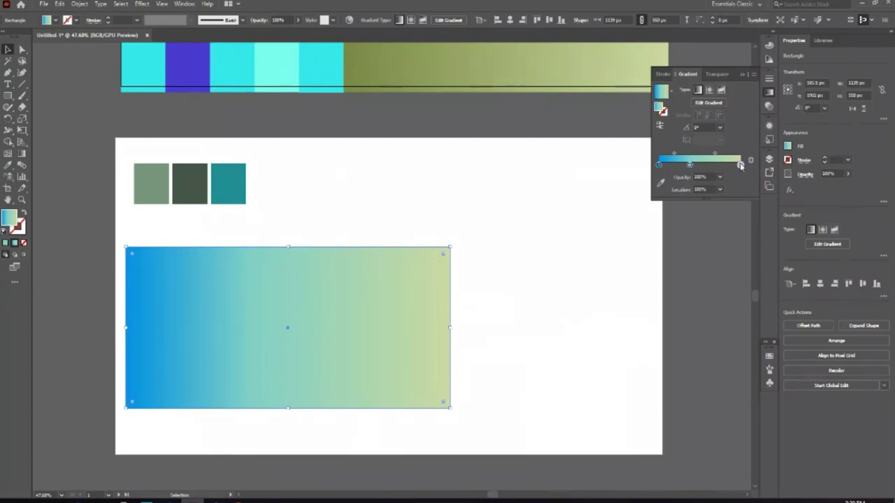
Set the rectangle's right gradient stop to #4F7777 and close Grabient's colour picker.
{"action": "double_click", "coordinate": [740, 165]}
{"action": "key", "text": "ctrl+v"}
{"action": "key", "text": "Return"}
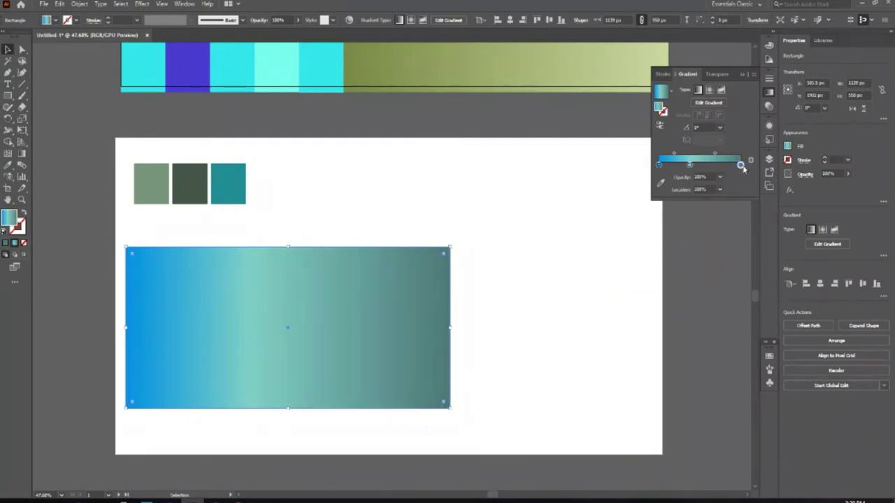
{"action": "double_click", "coordinate": [740, 165]}
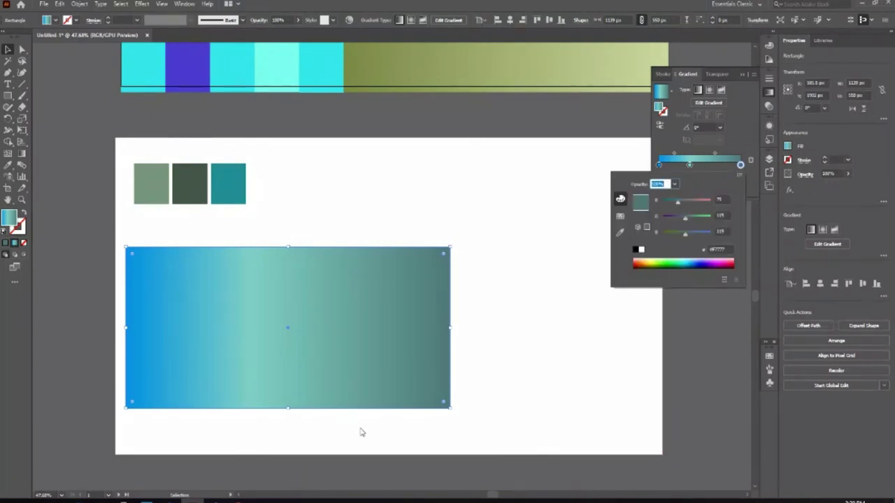
{"action": "key", "text": "alt+Tab"}
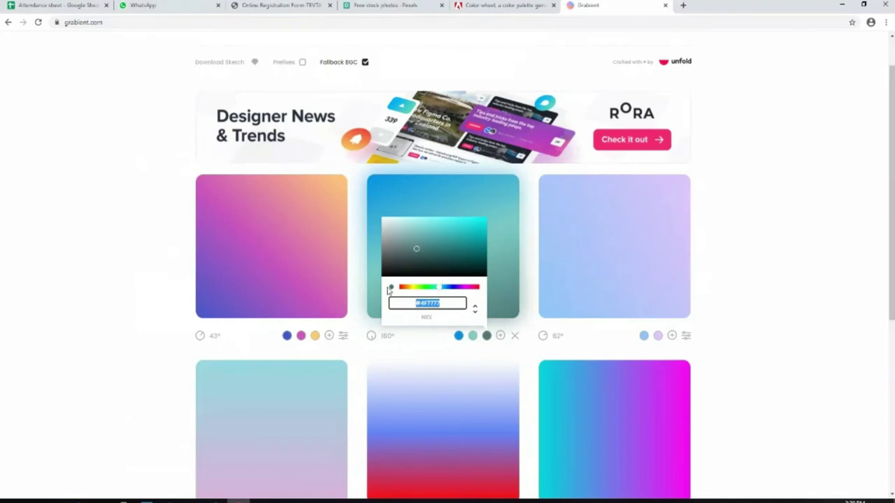
{"action": "left_click", "coordinate": [740, 311]}
{"action": "key", "text": "alt+Tab"}
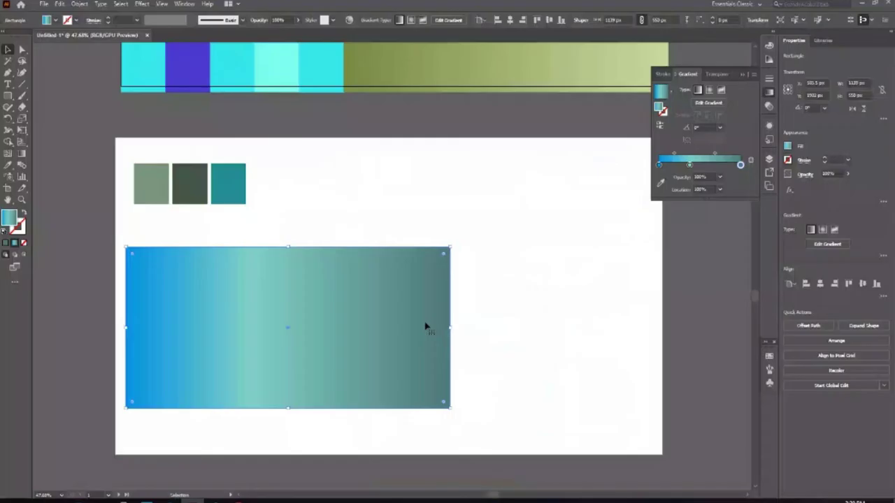
Redraw the gradient across the rectangle's left part with the Gradient tool.
{"action": "left_click", "coordinate": [585, 376]}
{"action": "left_click", "coordinate": [342, 358]}
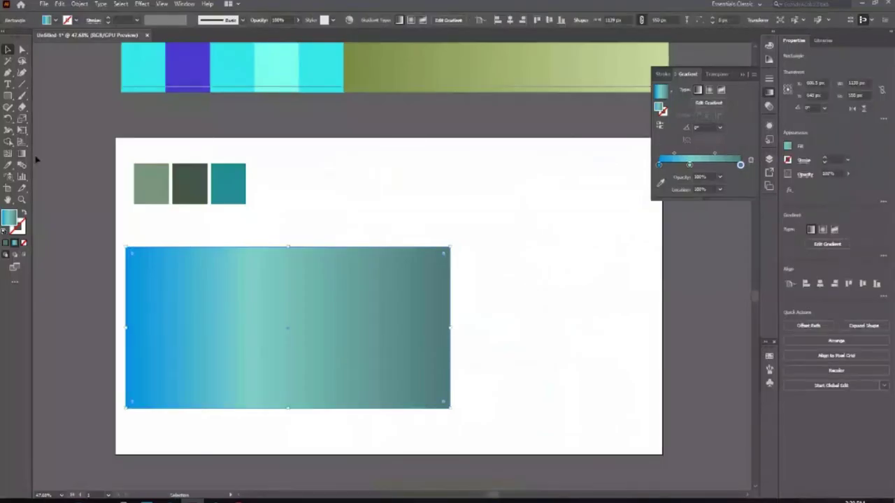
{"action": "left_click", "coordinate": [22, 153]}
{"action": "mouse_move", "coordinate": [119, 347]}
{"action": "left_mouse_down"}
{"action": "mouse_move", "coordinate": [576, 346]}
{"action": "mouse_move", "coordinate": [569, 331]}
{"action": "left_mouse_up"}
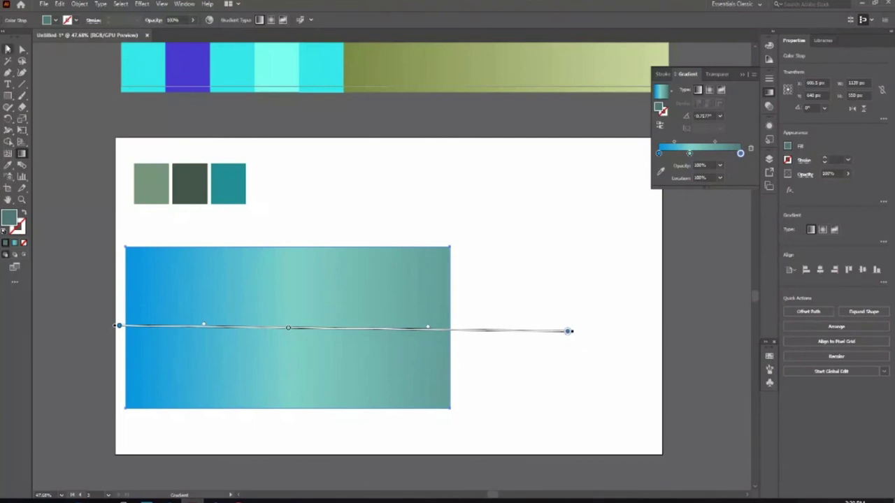
Move the rectangle right toward the artboard centre.
{"action": "left_click", "coordinate": [8, 49]}
{"action": "left_click_drag", "start_coordinate": [310, 350], "coordinate": [388, 332]}
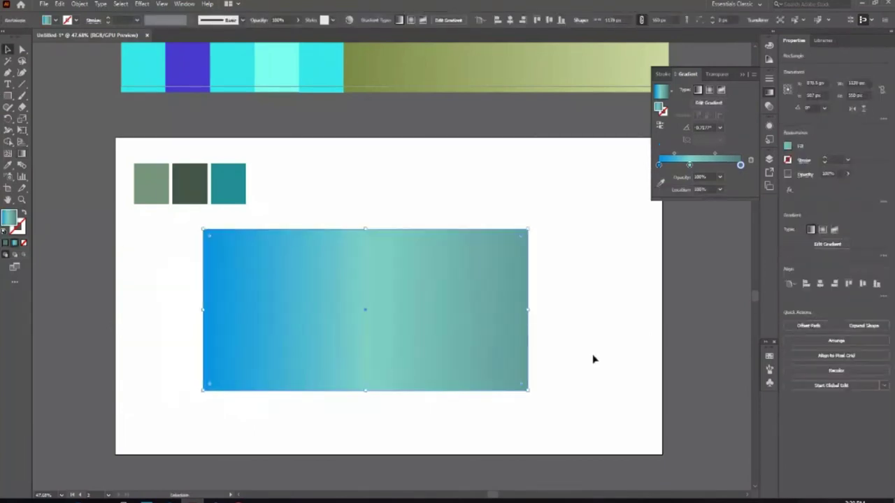
{"action": "left_click", "coordinate": [592, 359]}
{"action": "scroll", "coordinate": [583, 370], "scroll_direction": "down", "scroll_amount": 1}
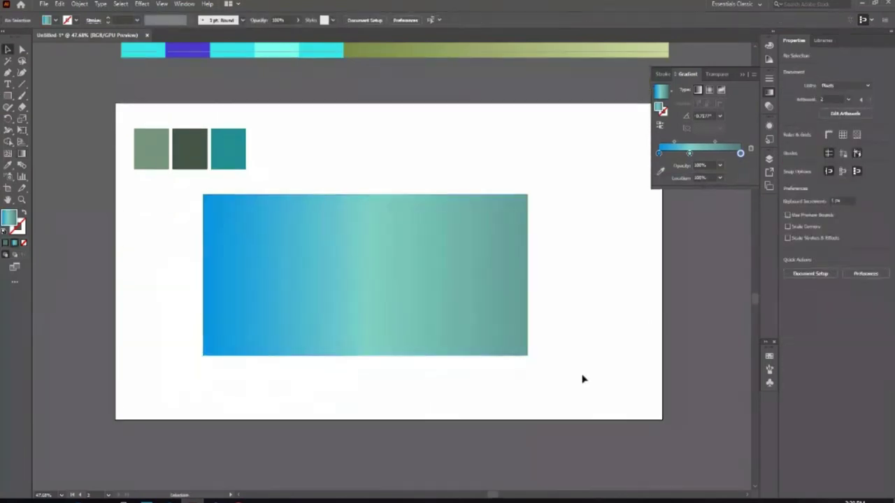
{"action": "left_click", "coordinate": [336, 288]}
Redraw the rectangle's gradient horizontally, blue on the left to teal on the right.
{"action": "key", "text": "g"}
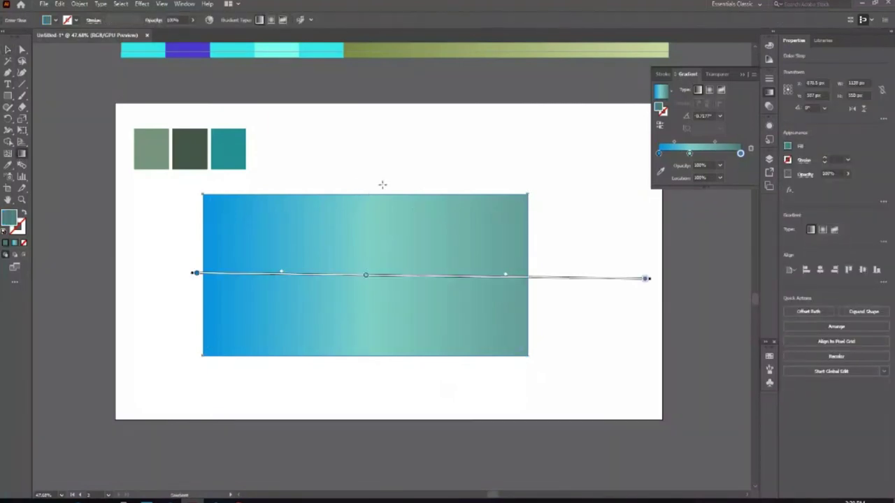
{"action": "left_click_drag", "start_coordinate": [360, 170], "coordinate": [367, 481]}
{"action": "left_click_drag", "start_coordinate": [579, 412], "coordinate": [405, 352]}
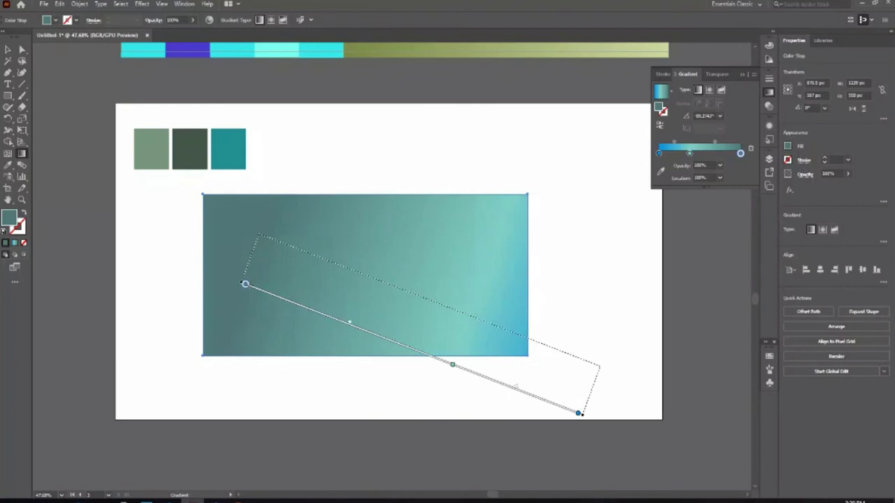
{"action": "left_click_drag", "start_coordinate": [159, 296], "coordinate": [632, 295]}
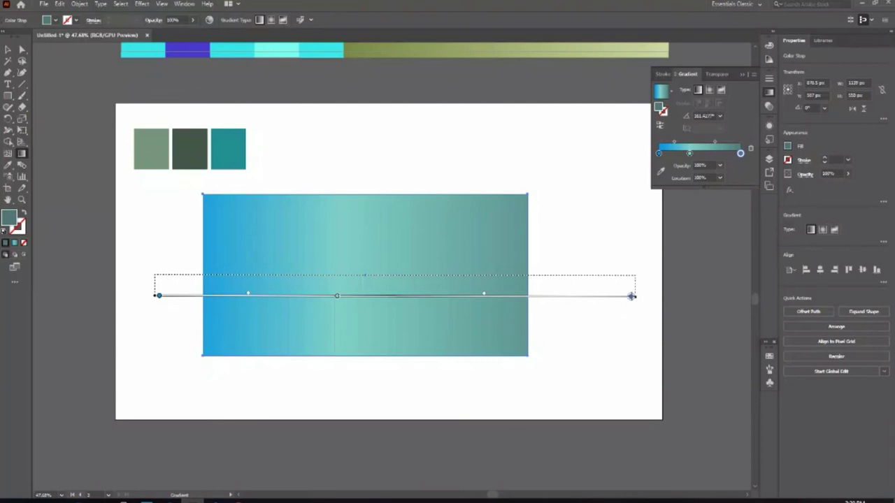
{"action": "left_click_drag", "start_coordinate": [248, 275], "coordinate": [248, 278]}
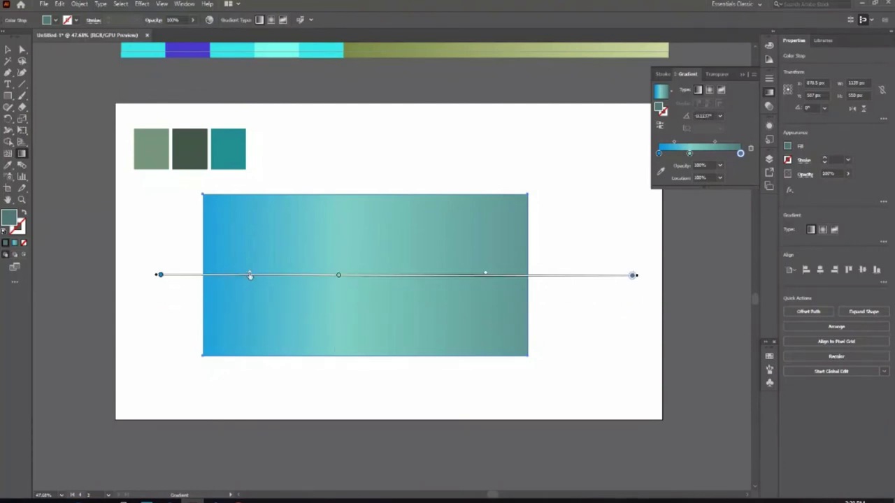
Shift the light teal stop and midpoint left, add a stop at 25%, then deselect.
{"action": "left_click", "coordinate": [335, 276]}
{"action": "left_click_drag", "start_coordinate": [334, 276], "coordinate": [315, 276]}
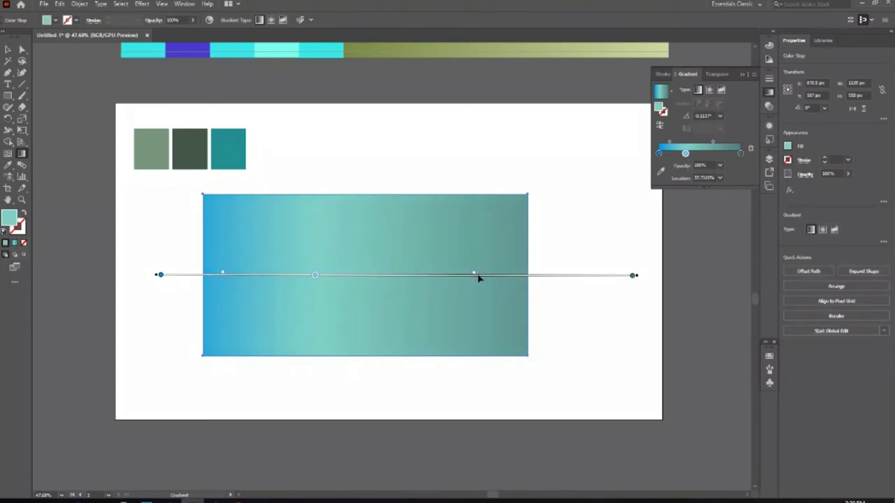
{"action": "left_click_drag", "start_coordinate": [473, 275], "coordinate": [383, 275]}
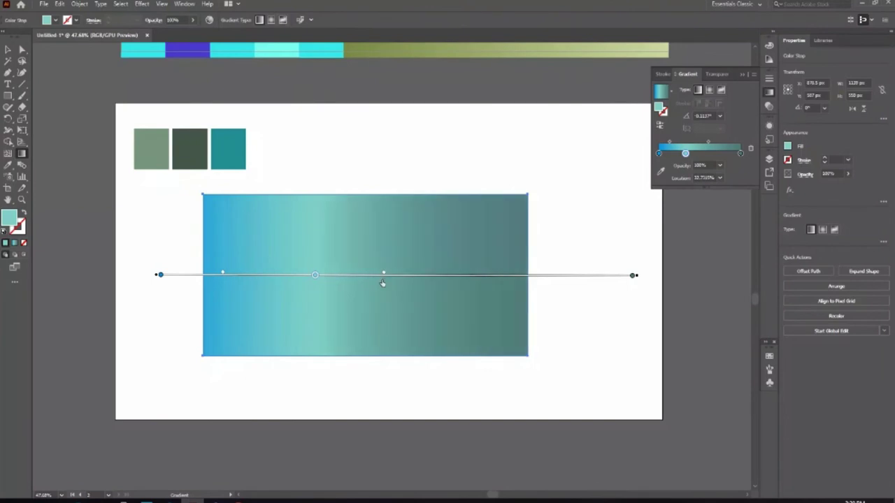
{"action": "left_click_drag", "start_coordinate": [314, 277], "coordinate": [428, 274]}
{"action": "left_click", "coordinate": [282, 276]}
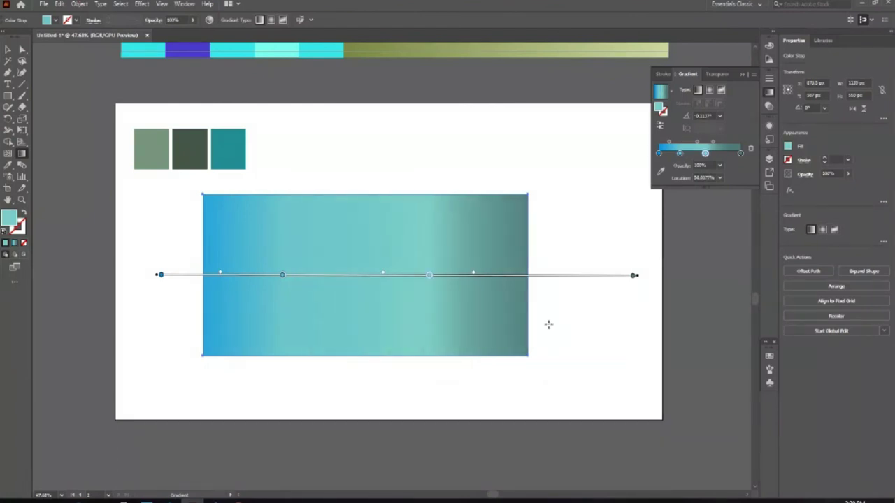
{"action": "left_click", "coordinate": [8, 49]}
{"action": "left_click", "coordinate": [142, 293]}
{"action": "scroll", "coordinate": [412, 432], "scroll_direction": "down", "scroll_amount": 1}
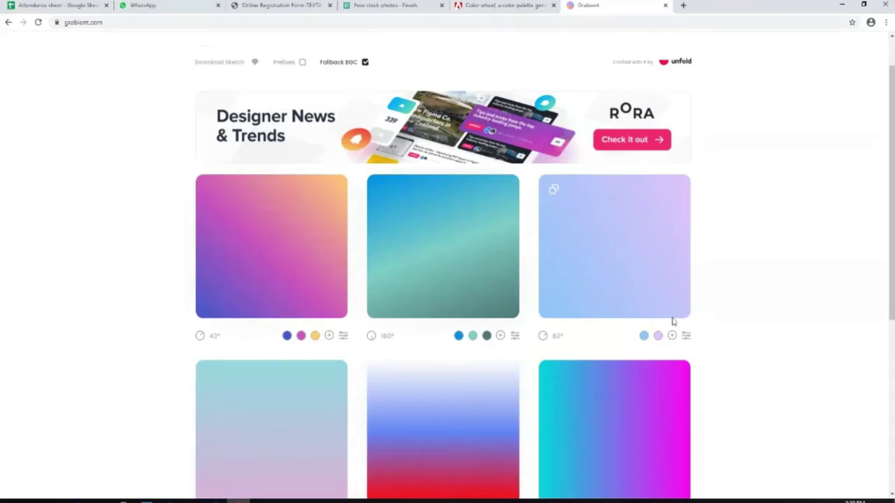
{"action": "scroll", "coordinate": [489, 391], "scroll_direction": "down", "scroll_amount": 5}
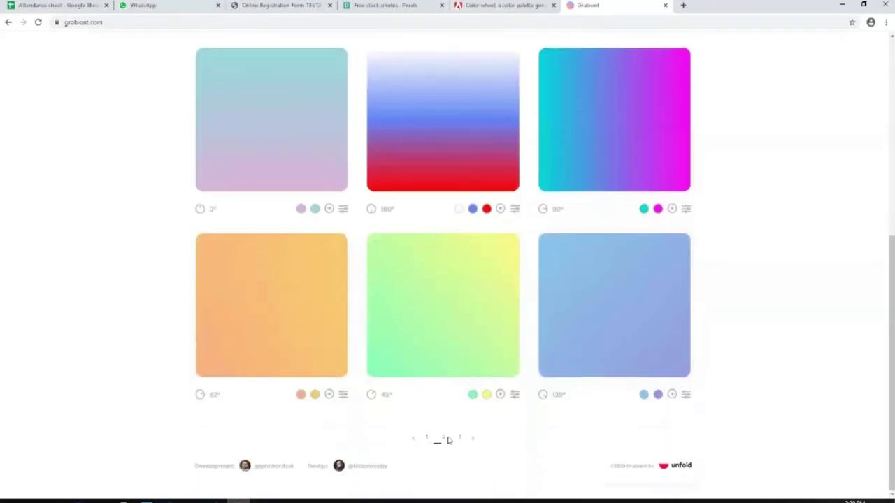
Browse to page 3 of Grabient's gradient gallery.
{"action": "left_click", "coordinate": [446, 438]}
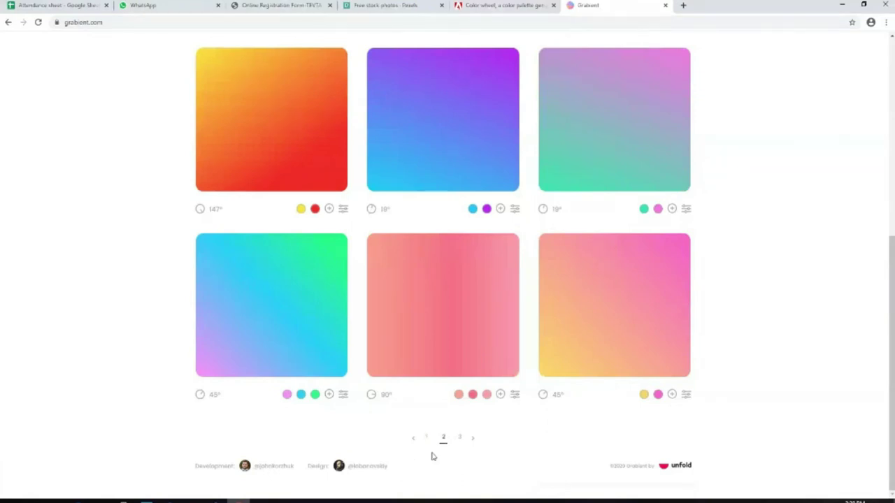
{"action": "left_click", "coordinate": [460, 438]}
{"action": "scroll", "coordinate": [545, 419], "scroll_direction": "up", "scroll_amount": 5}
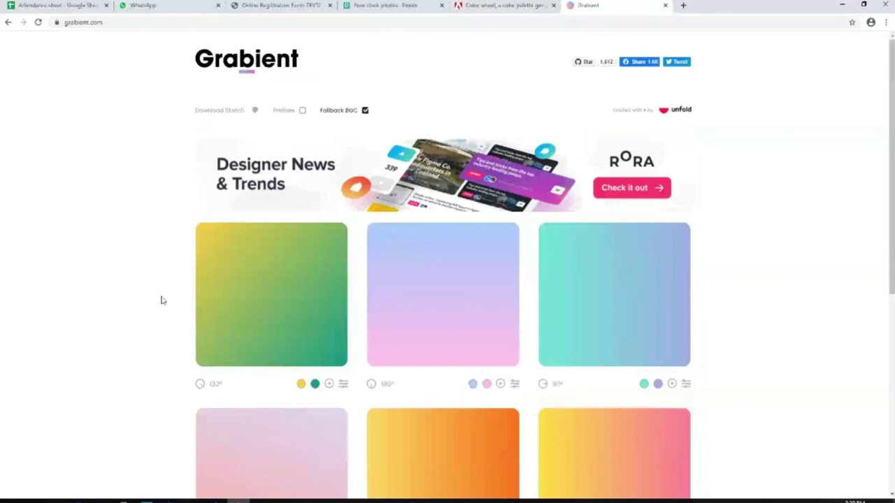
{"action": "scroll", "coordinate": [217, 255], "scroll_direction": "down", "scroll_amount": 1}
{"action": "scroll", "coordinate": [215, 294], "scroll_direction": "down", "scroll_amount": 2}
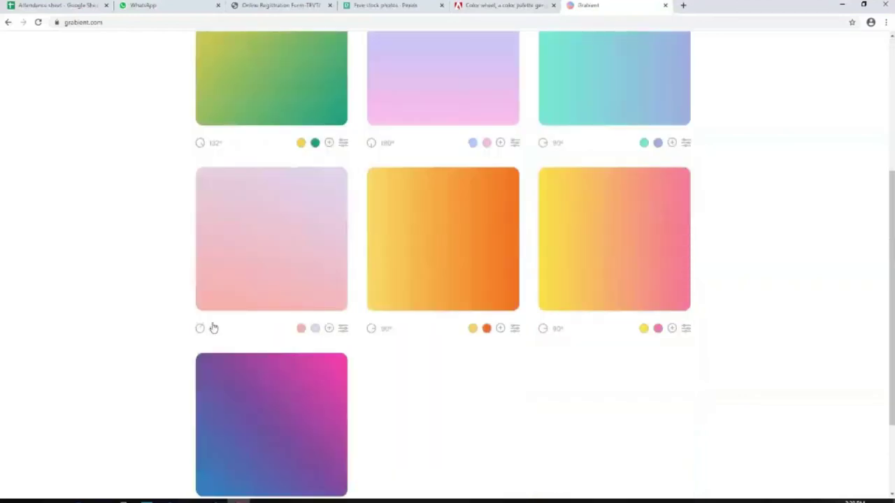
{"action": "scroll", "coordinate": [552, 310], "scroll_direction": "up", "scroll_amount": 3}
{"action": "scroll", "coordinate": [552, 310], "scroll_direction": "down", "scroll_amount": 3}
{"action": "scroll", "coordinate": [511, 287], "scroll_direction": "down", "scroll_amount": 2}
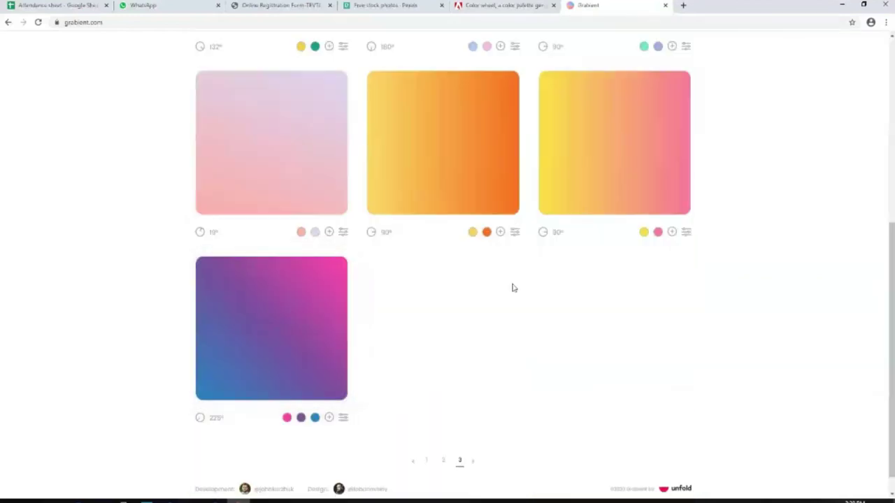
{"action": "scroll", "coordinate": [505, 382], "scroll_direction": "down", "scroll_amount": 1}
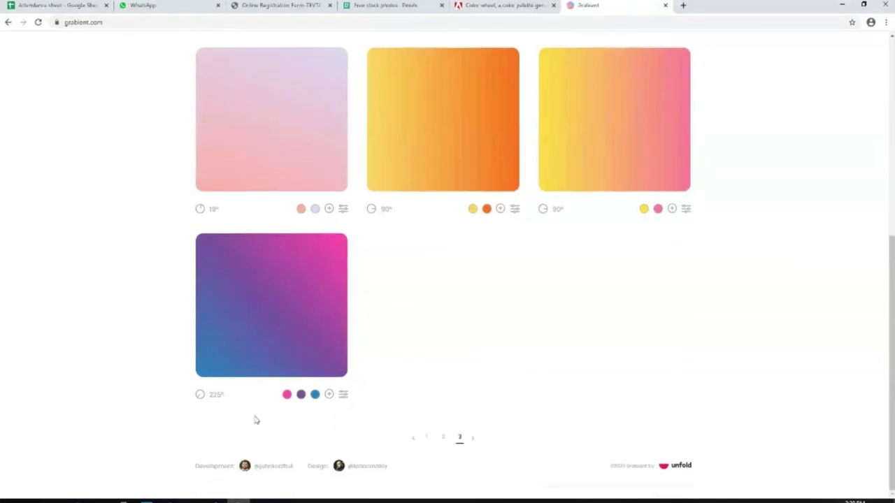
Rotate the blue-purple-pink gradient's angle, finally entering 200°.
{"action": "left_click", "coordinate": [201, 397]}
{"action": "mouse_move", "coordinate": [319, 306]}
{"action": "left_mouse_down"}
{"action": "mouse_move", "coordinate": [250, 271]}
{"action": "mouse_move", "coordinate": [303, 363]}
{"action": "mouse_move", "coordinate": [345, 325]}
{"action": "mouse_move", "coordinate": [325, 306]}
{"action": "mouse_move", "coordinate": [217, 287]}
{"action": "mouse_move", "coordinate": [242, 256]}
{"action": "left_mouse_up"}
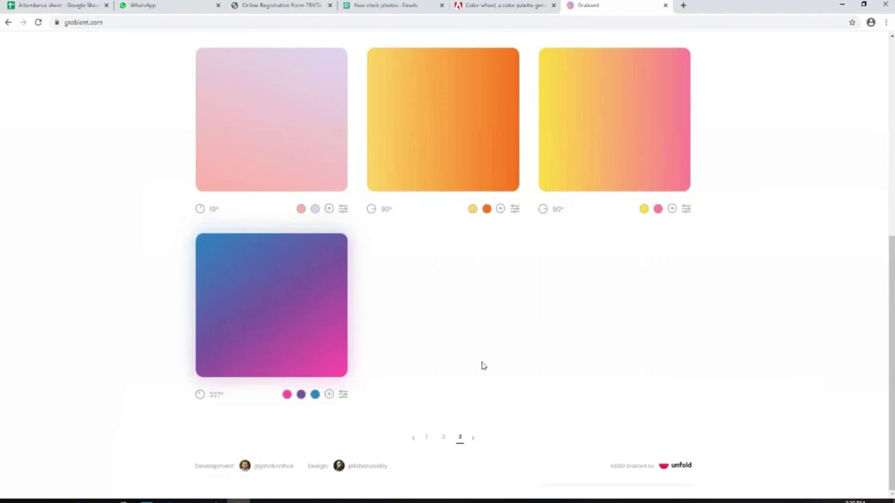
{"action": "left_click", "coordinate": [216, 398]}
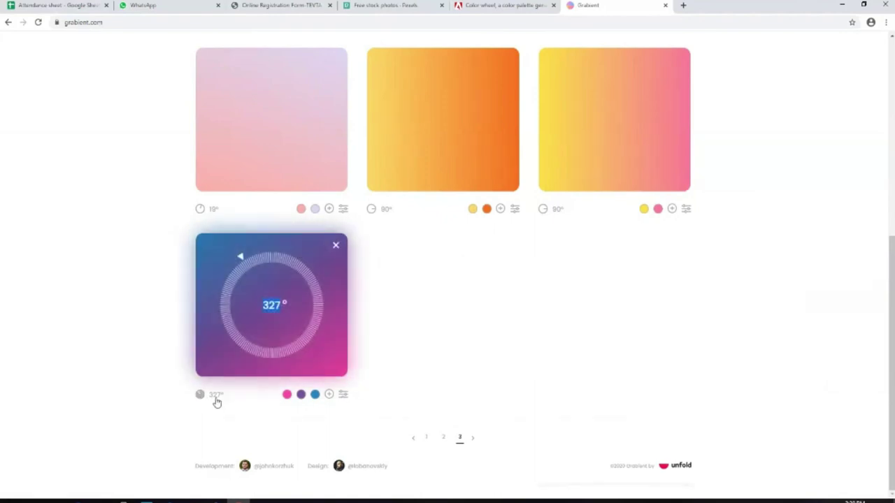
{"action": "left_click_drag", "start_coordinate": [218, 403], "coordinate": [268, 335]}
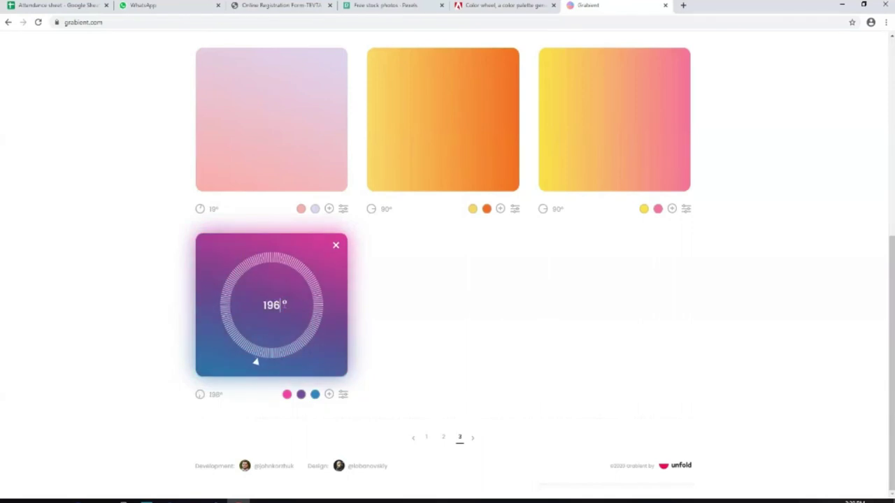
{"action": "double_click", "coordinate": [282, 305]}
{"action": "type", "text": "200"}
{"action": "key", "text": "Return"}
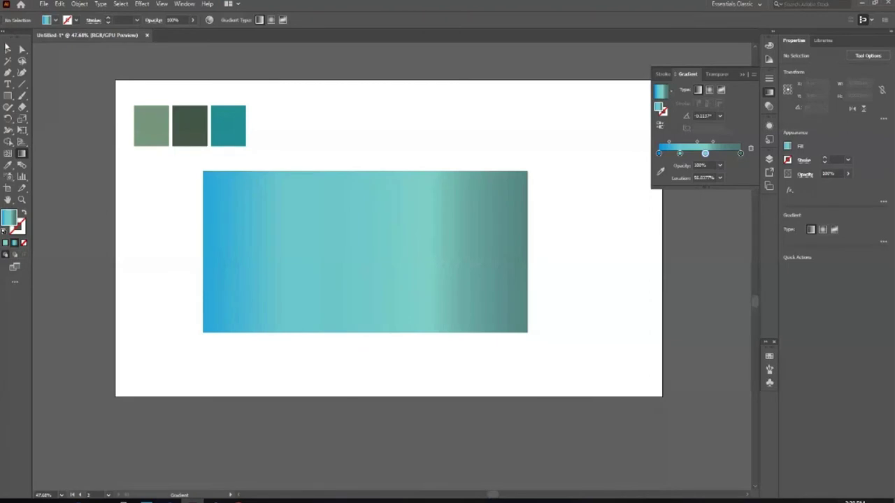
Drag the rectangle's gradient top-left to bottom-right, then set angle presets 60° and finally 150°.
{"action": "left_click", "coordinate": [8, 48]}
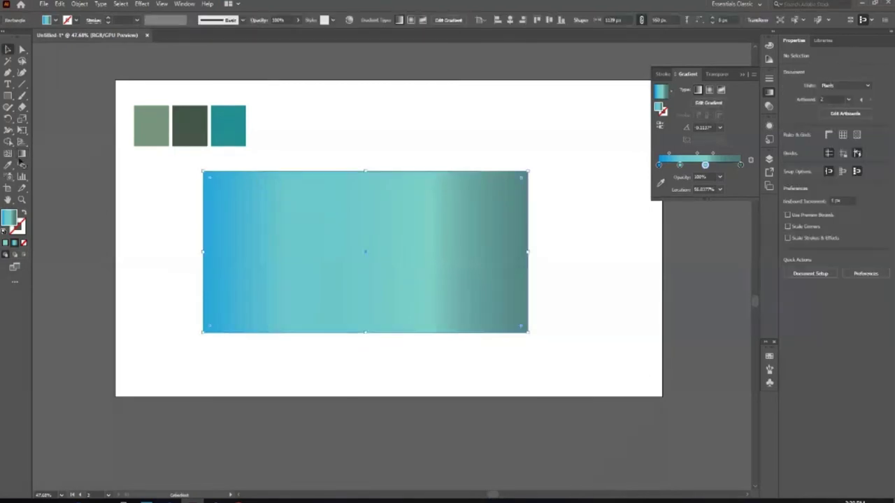
{"action": "left_click", "coordinate": [22, 153]}
{"action": "mouse_move", "coordinate": [189, 167]}
{"action": "left_mouse_down"}
{"action": "mouse_move", "coordinate": [576, 350]}
{"action": "mouse_move", "coordinate": [538, 343]}
{"action": "left_mouse_up"}
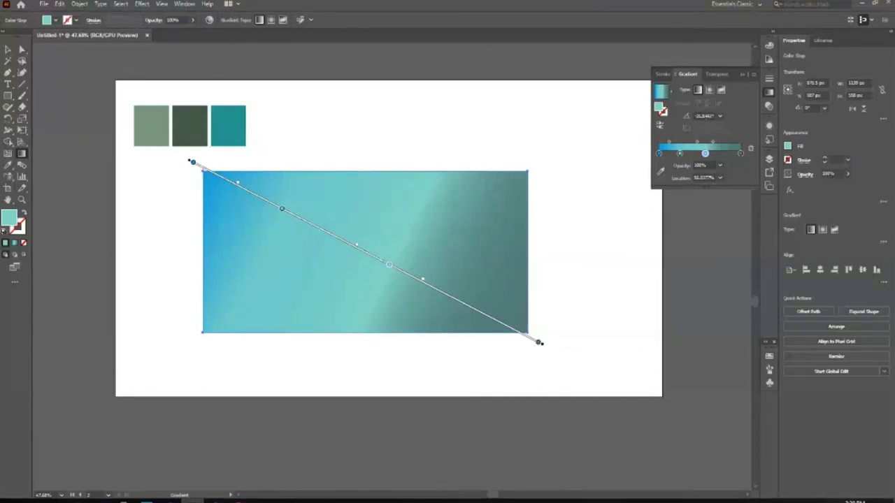
{"action": "left_click", "coordinate": [720, 116]}
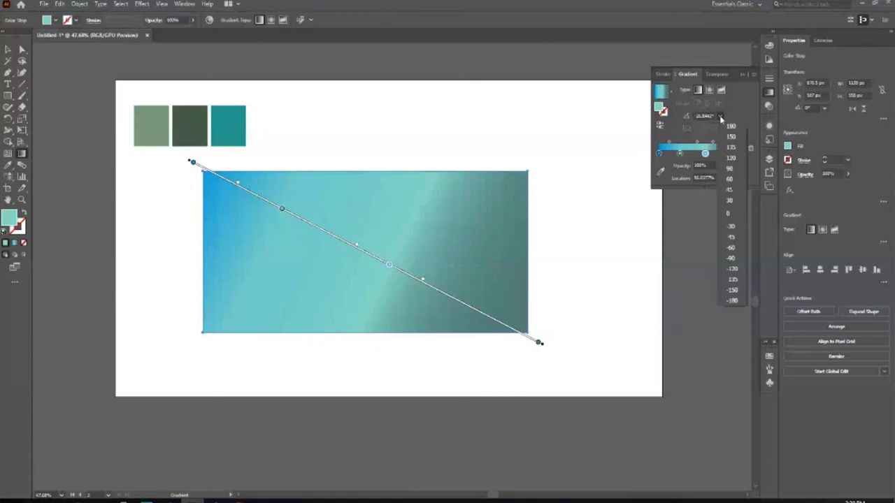
{"action": "left_click", "coordinate": [727, 180]}
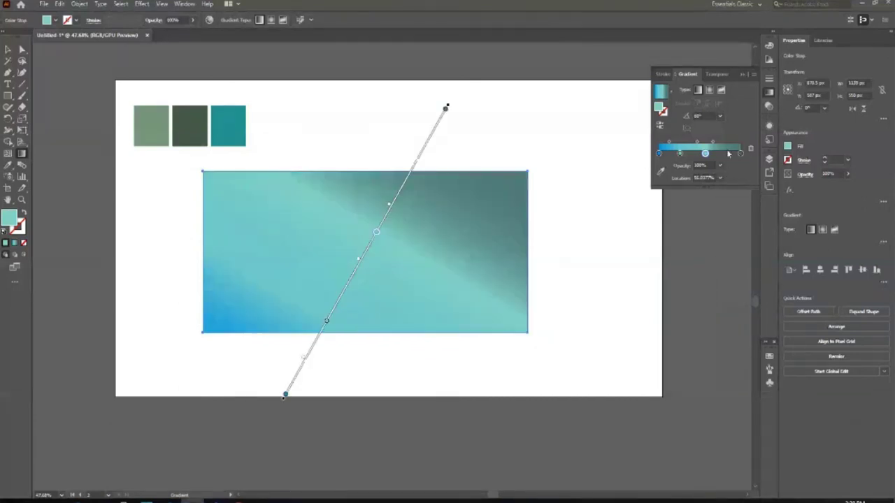
{"action": "left_click", "coordinate": [720, 117]}
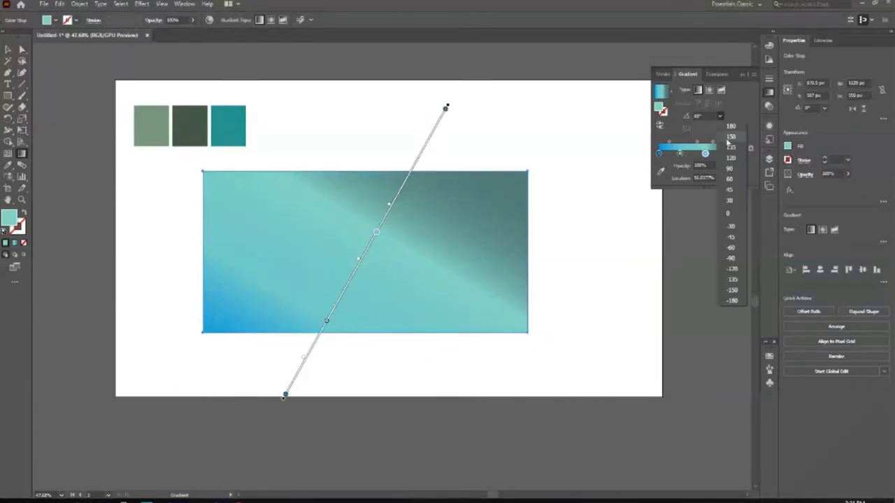
{"action": "left_click", "coordinate": [728, 138]}
{"action": "left_click", "coordinate": [7, 49]}
{"action": "left_click", "coordinate": [154, 289]}
{"action": "key", "text": "alt+Tab"}
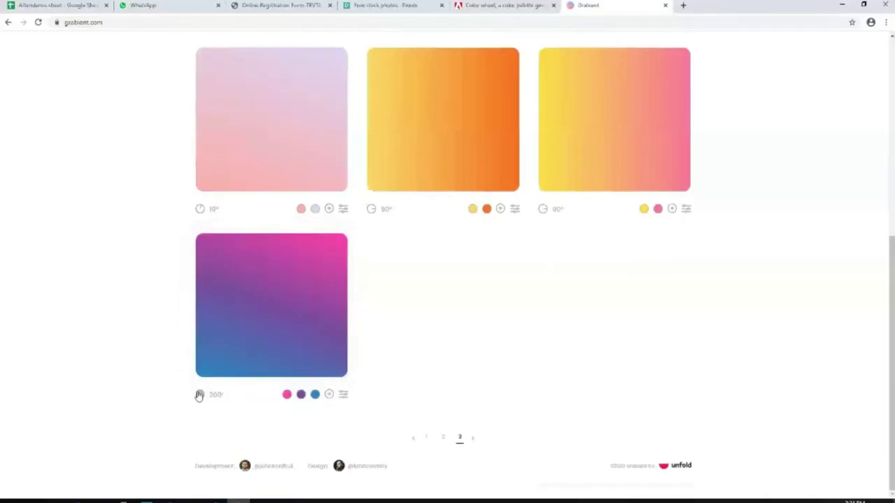
{"action": "scroll", "coordinate": [536, 334], "scroll_direction": "up", "scroll_amount": 5}
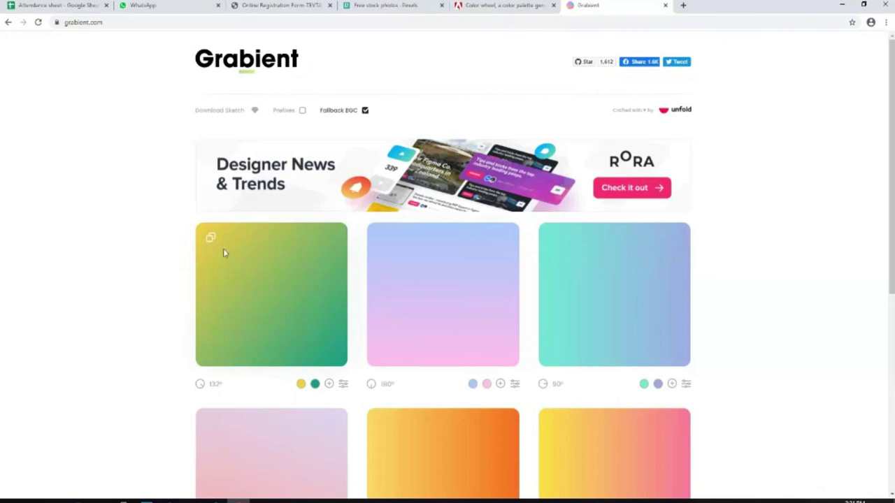
{"action": "scroll", "coordinate": [691, 310], "scroll_direction": "down", "scroll_amount": 2}
{"action": "scroll", "coordinate": [691, 309], "scroll_direction": "up", "scroll_amount": 2}
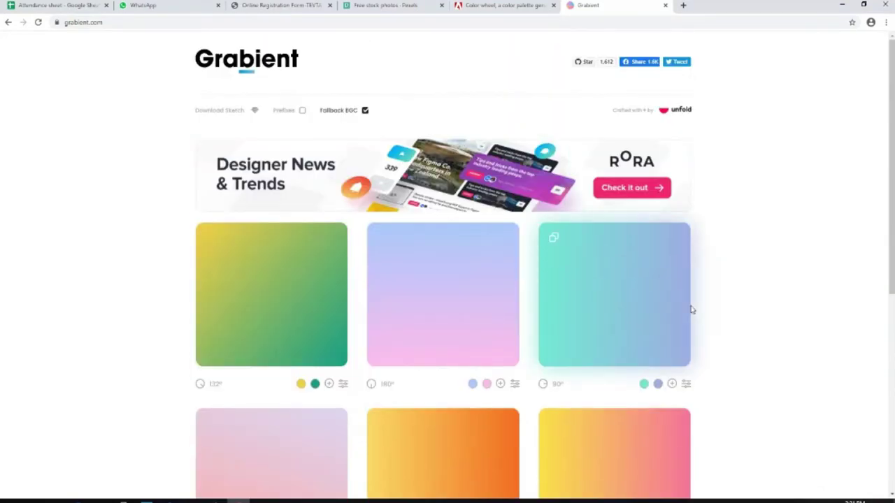
{"action": "right_click", "coordinate": [615, 272]}
{"action": "left_click", "coordinate": [766, 261]}
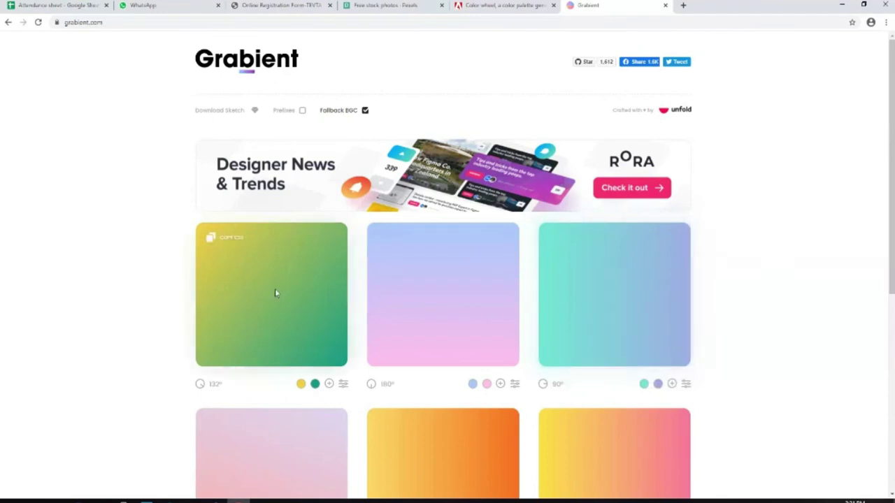
{"action": "scroll", "coordinate": [128, 231], "scroll_direction": "down", "scroll_amount": 2}
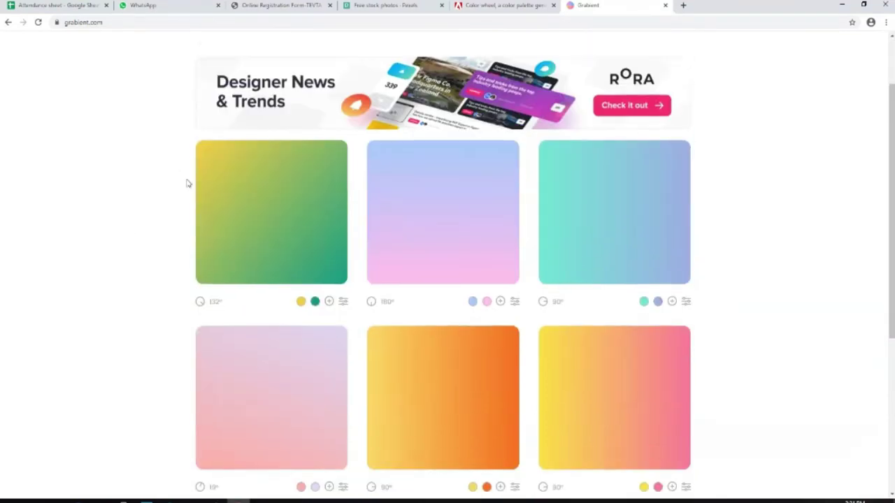
{"action": "scroll", "coordinate": [188, 182], "scroll_direction": "up", "scroll_amount": 2}
{"action": "scroll", "coordinate": [130, 182], "scroll_direction": "down", "scroll_amount": 2}
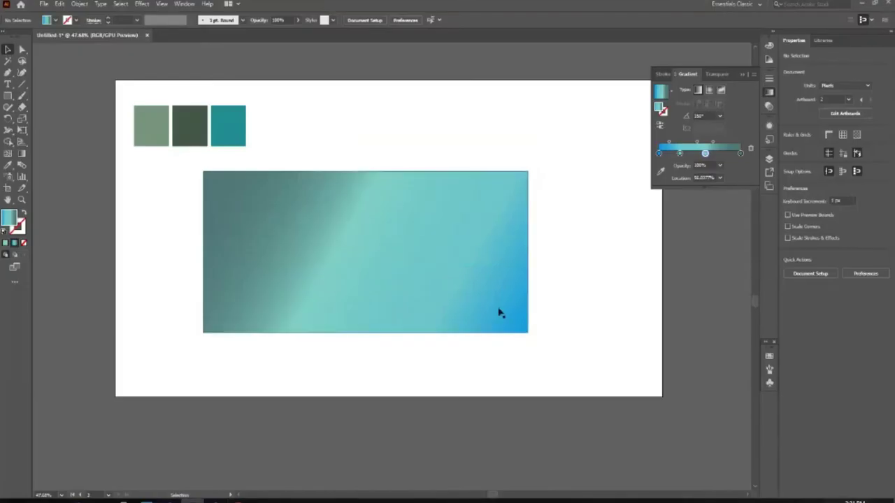
{"action": "scroll", "coordinate": [240, 310], "scroll_direction": "up", "scroll_amount": 2}
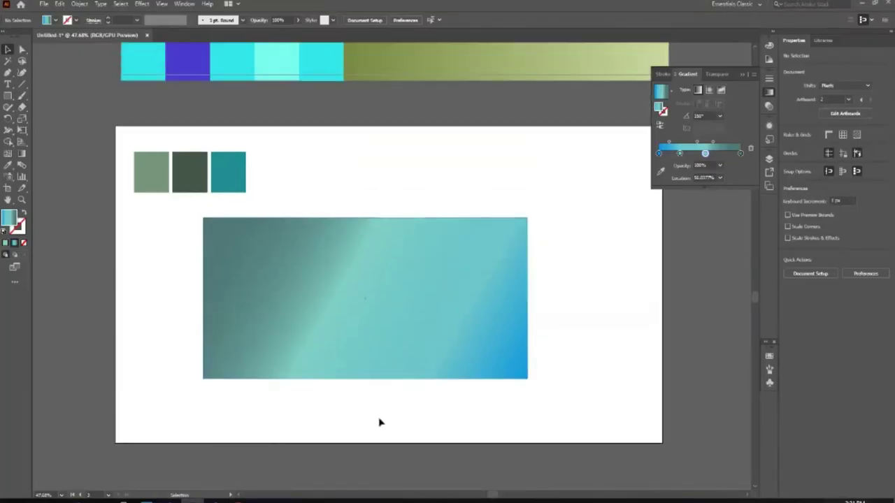
{"action": "scroll", "coordinate": [282, 248], "scroll_direction": "up", "scroll_amount": 2}
{"action": "scroll", "coordinate": [458, 269], "scroll_direction": "up", "scroll_amount": 5}
{"action": "scroll", "coordinate": [460, 266], "scroll_direction": "up", "scroll_amount": 3}
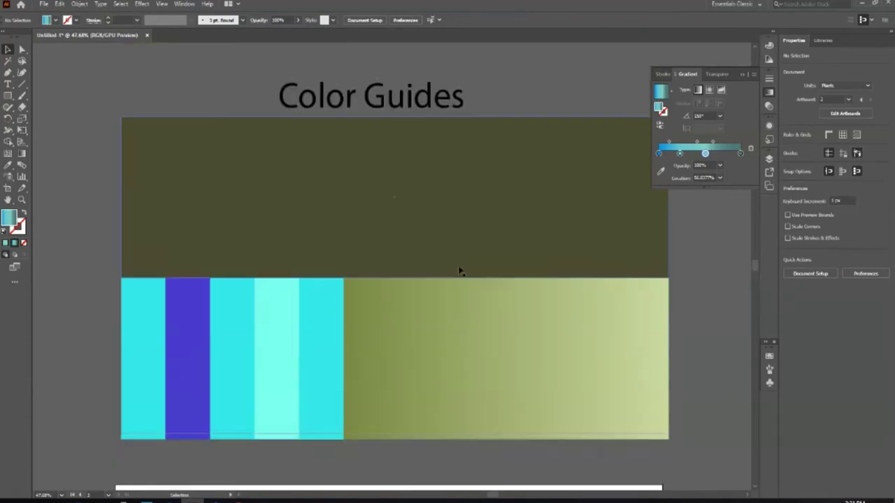
{"action": "scroll", "coordinate": [420, 269], "scroll_direction": "up", "scroll_amount": 2}
{"action": "key", "text": "z"}
{"action": "scroll", "coordinate": [279, 207], "scroll_direction": "down", "scroll_amount": 2}
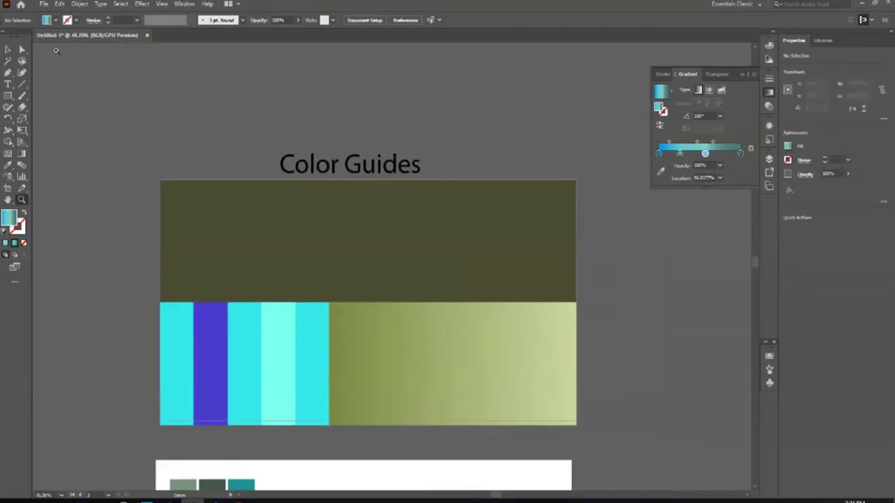
{"action": "key", "text": "v"}
{"action": "scroll", "coordinate": [326, 157], "scroll_direction": "down", "scroll_amount": 1}
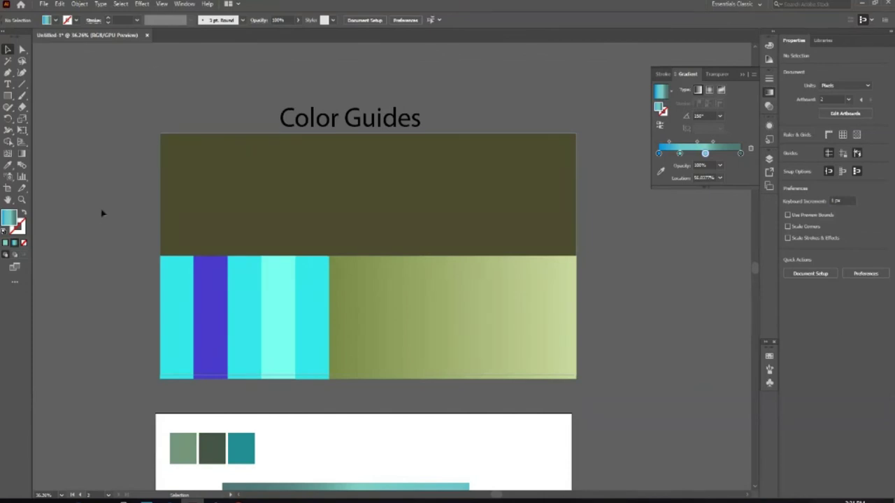
{"action": "scroll", "coordinate": [102, 214], "scroll_direction": "down", "scroll_amount": 1}
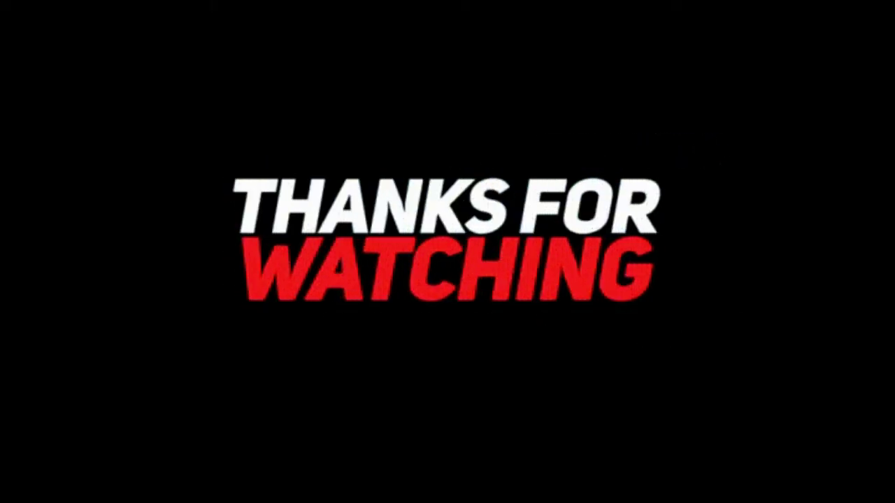